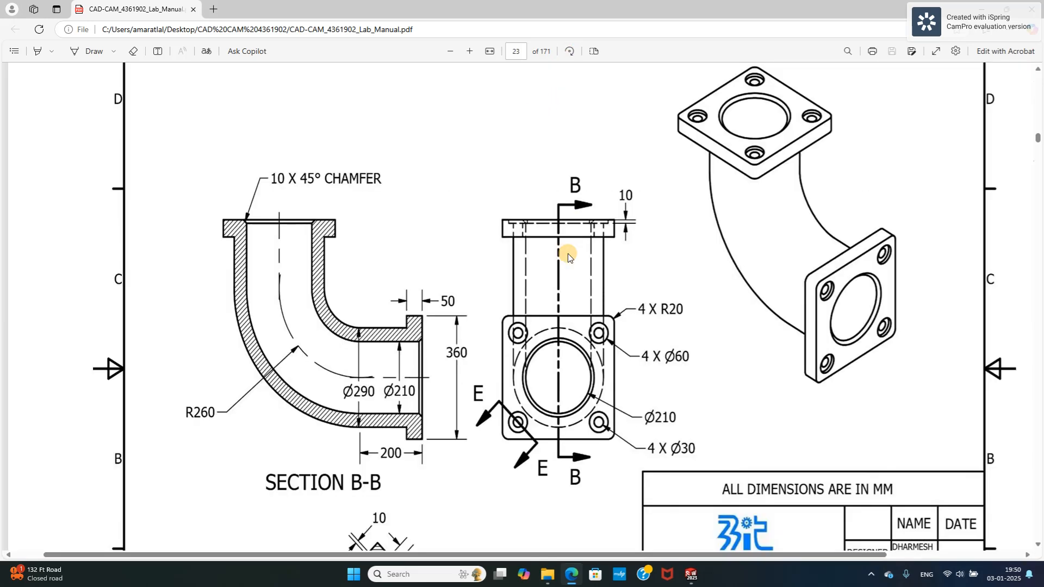
Switch from the pipe-elbow drawing PDF to the open SOLIDWORKS part.
{"action": "scroll", "coordinate": [569, 257], "scroll_direction": "down", "scroll_amount": 1}
{"action": "scroll", "coordinate": [568, 256], "scroll_direction": "up", "scroll_amount": 1}
{"action": "mouse_move", "coordinate": [695, 578]}
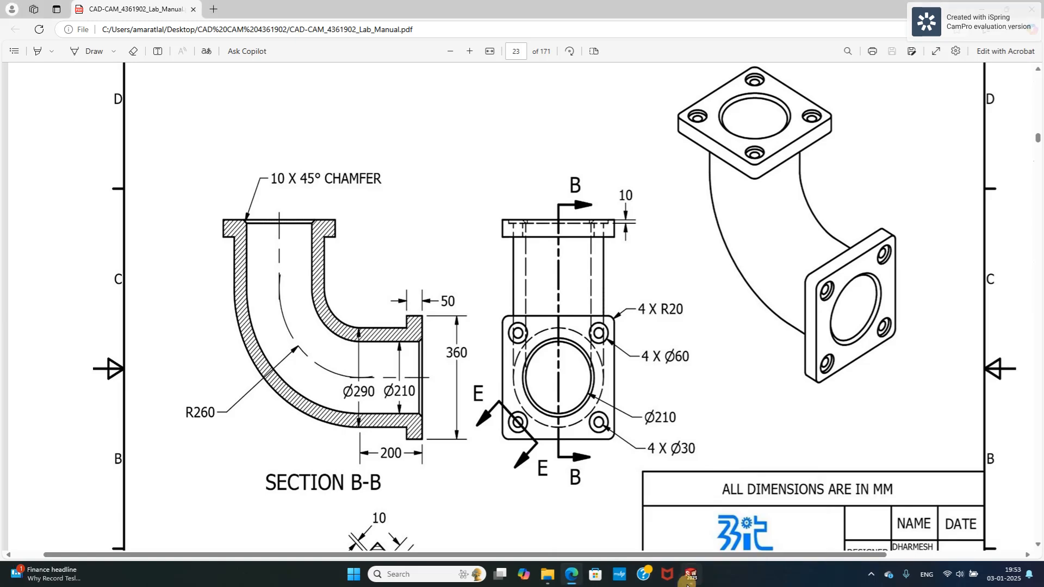
{"action": "left_click", "coordinate": [691, 576]}
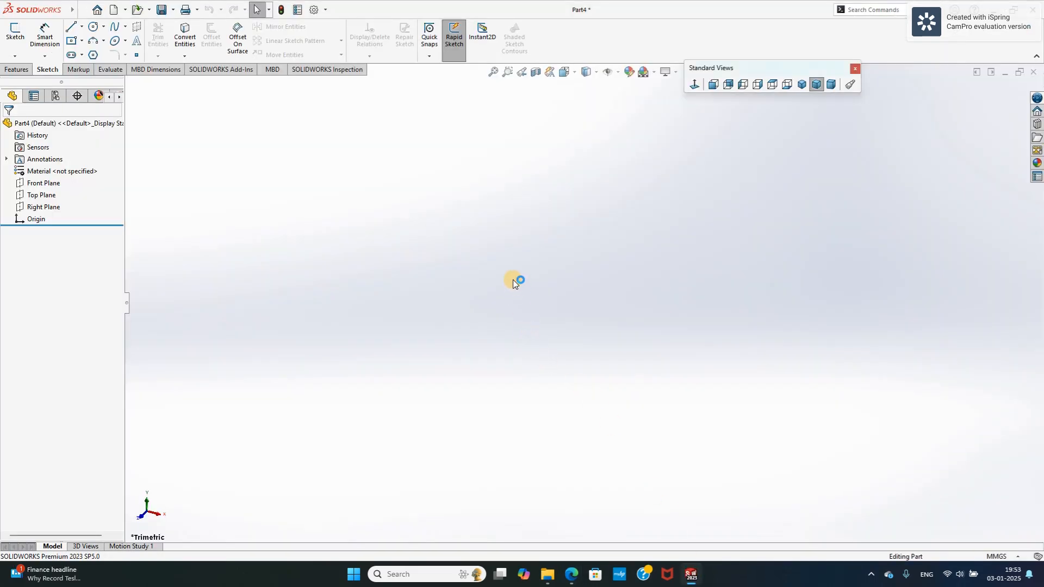
Sketch a center rectangle about 49 mm high, centred on the origin, on the Top Plane.
{"action": "left_click", "coordinate": [15, 32]}
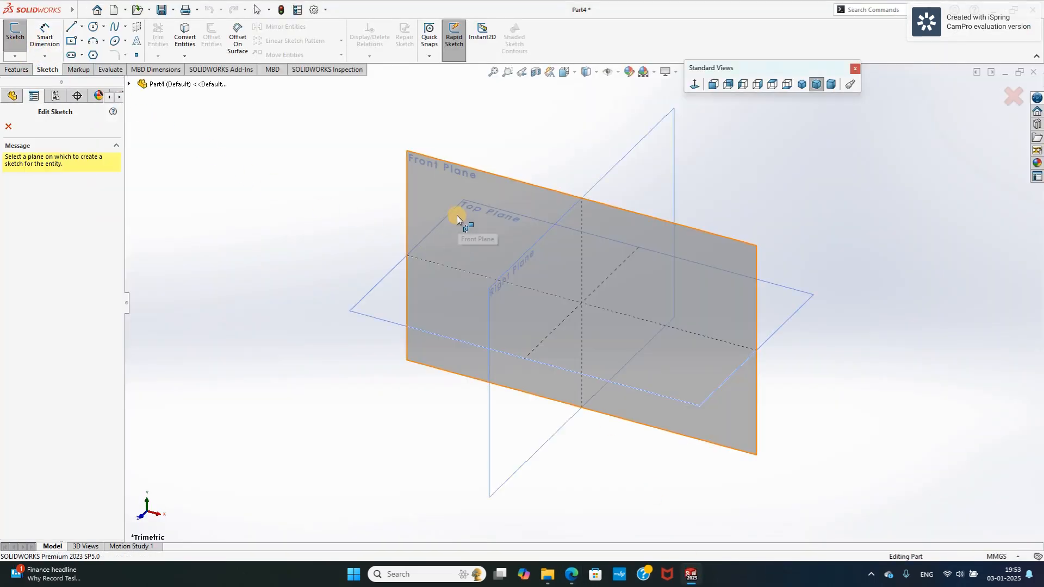
{"action": "left_click", "coordinate": [363, 298]}
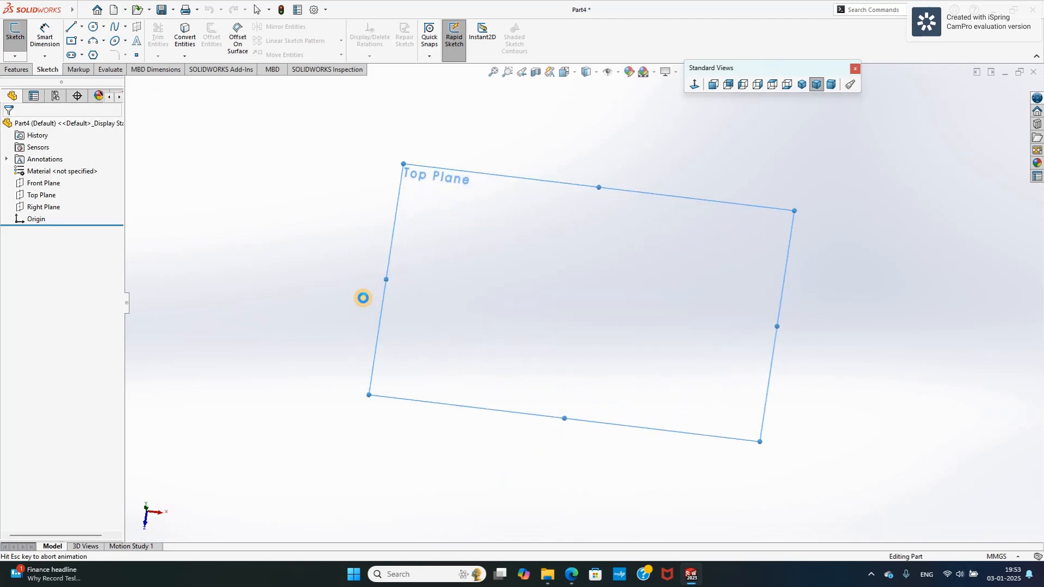
{"action": "left_click", "coordinate": [92, 53]}
{"action": "left_click", "coordinate": [584, 302]}
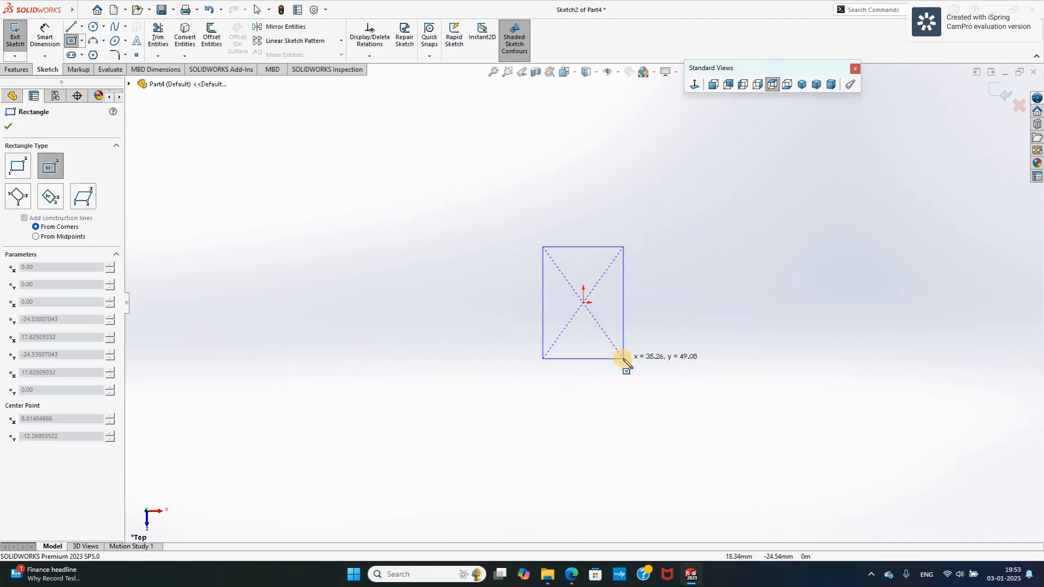
{"action": "left_click", "coordinate": [647, 358]}
{"action": "right_click", "coordinate": [691, 180]}
{"action": "left_click", "coordinate": [707, 222]}
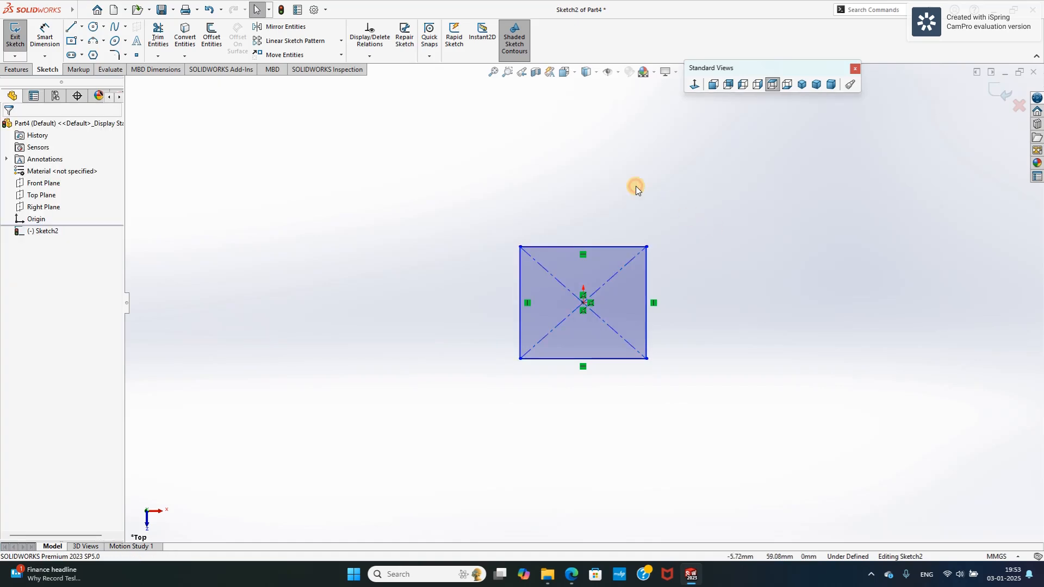
Dimension the rectangle's height and width to 360 mm each.
{"action": "left_click", "coordinate": [45, 37]}
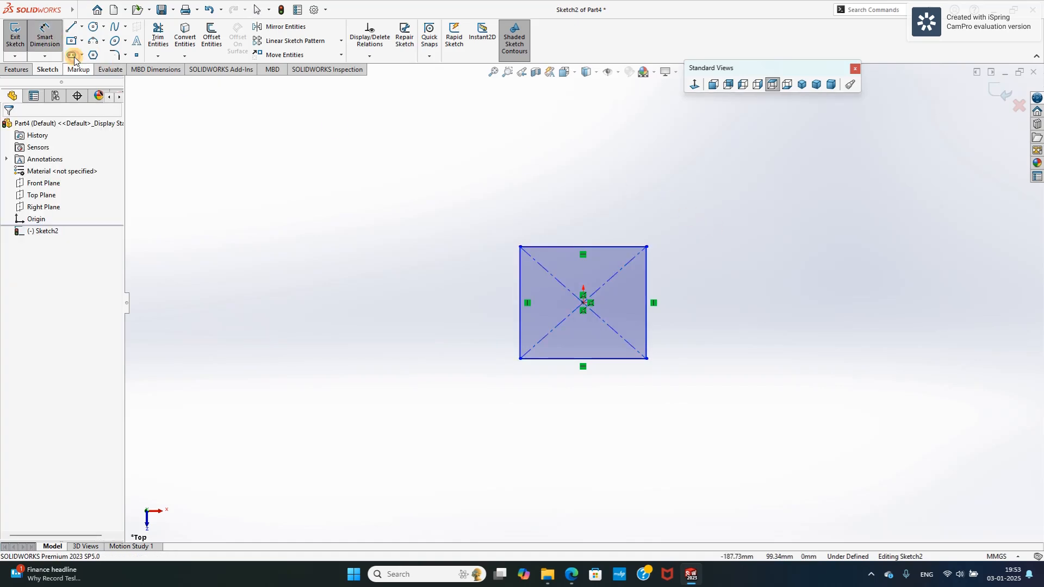
{"action": "left_click", "coordinate": [518, 273]}
{"action": "left_click", "coordinate": [477, 305]}
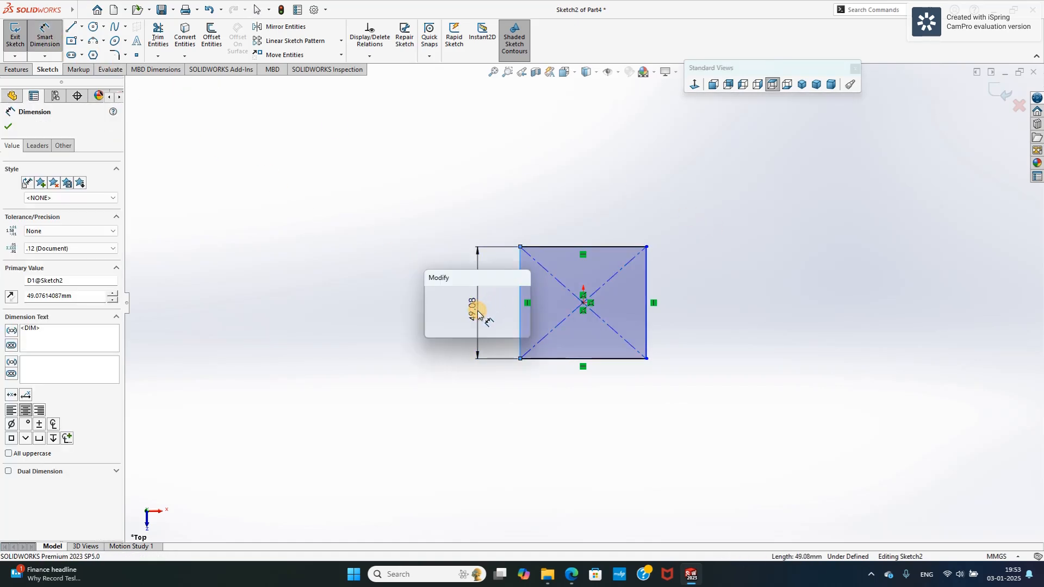
{"action": "type", "text": "360"}
{"action": "key", "text": "Return"}
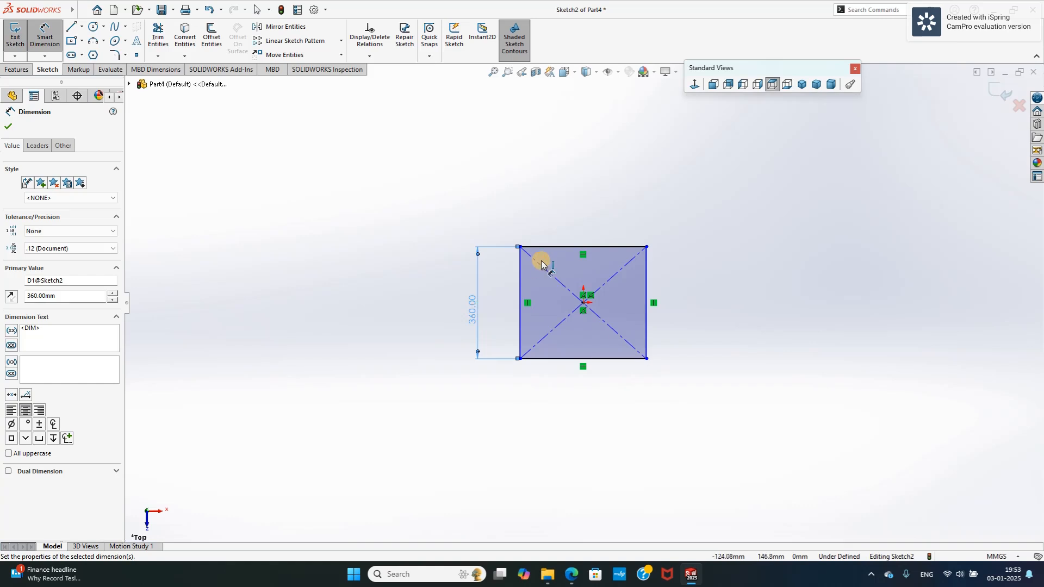
{"action": "left_click", "coordinate": [553, 247]}
{"action": "left_click", "coordinate": [572, 201]}
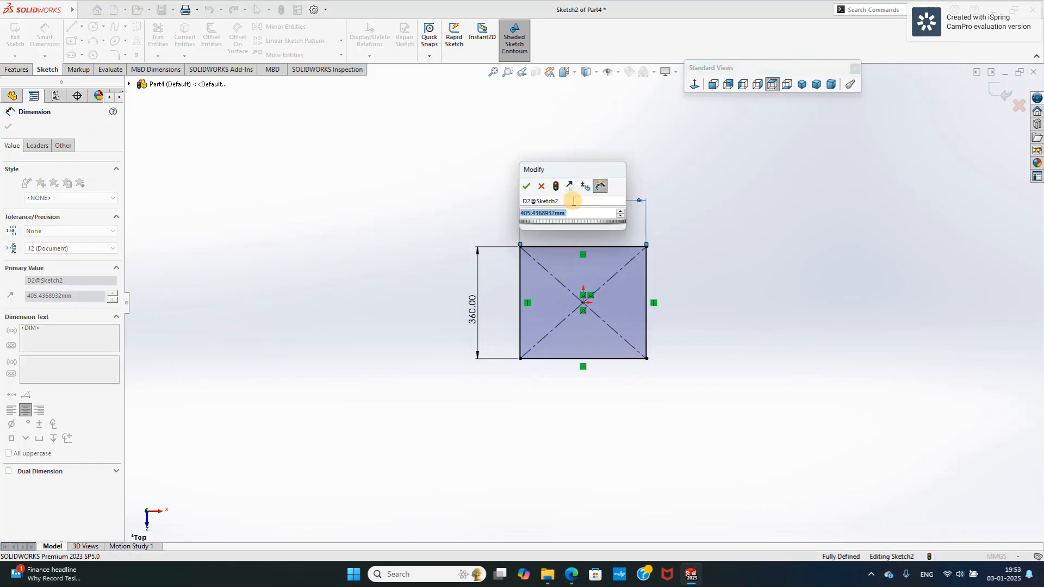
{"action": "type", "text": "360"}
{"action": "key", "text": "Return"}
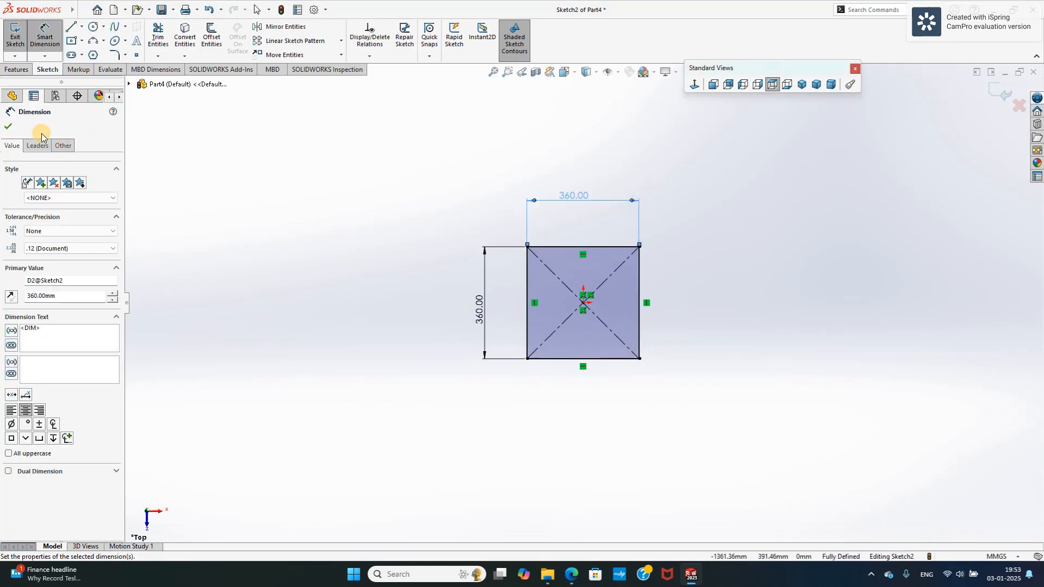
{"action": "left_click", "coordinate": [10, 129]}
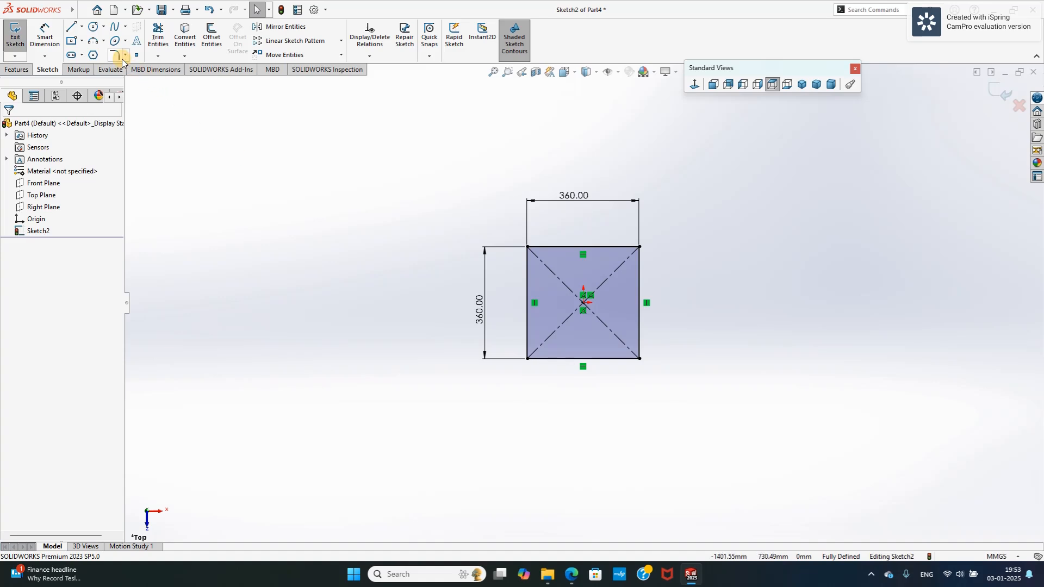
Sketch a circle about 206 mm in diameter centred on the origin inside the square.
{"action": "left_click", "coordinate": [93, 29]}
{"action": "scroll", "coordinate": [598, 318], "scroll_direction": "down", "scroll_amount": 5}
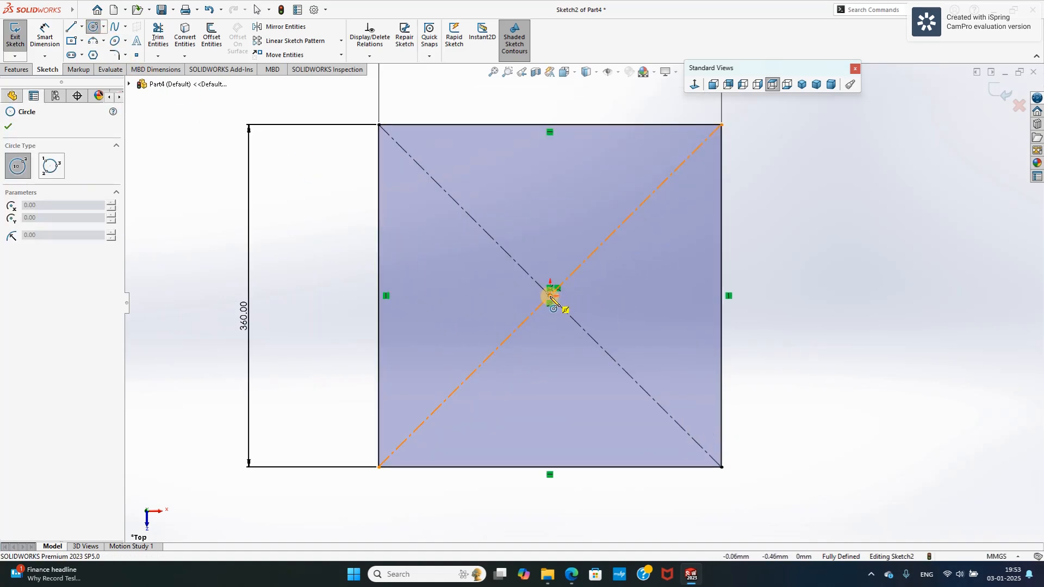
{"action": "left_click_drag", "start_coordinate": [550, 297], "coordinate": [618, 364]}
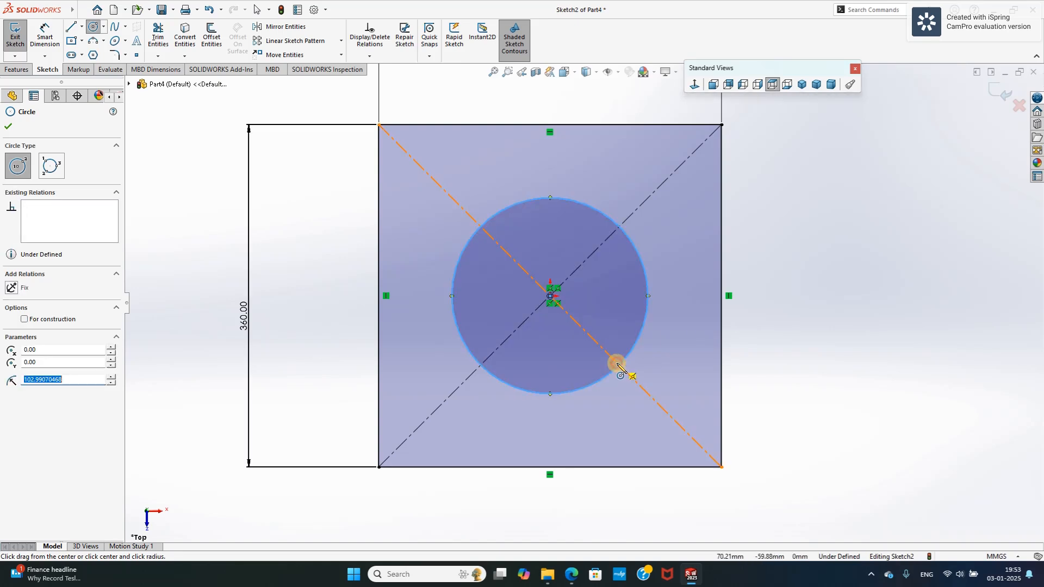
{"action": "right_click", "coordinate": [774, 256]}
{"action": "left_click", "coordinate": [795, 263]}
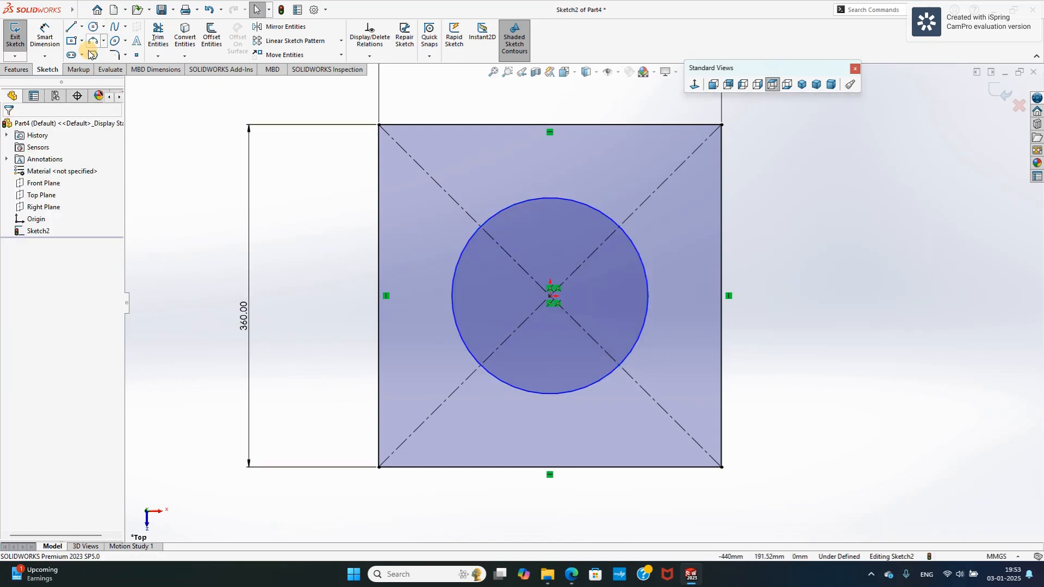
Dimension the central circle's diameter to 210 mm.
{"action": "left_click", "coordinate": [45, 37]}
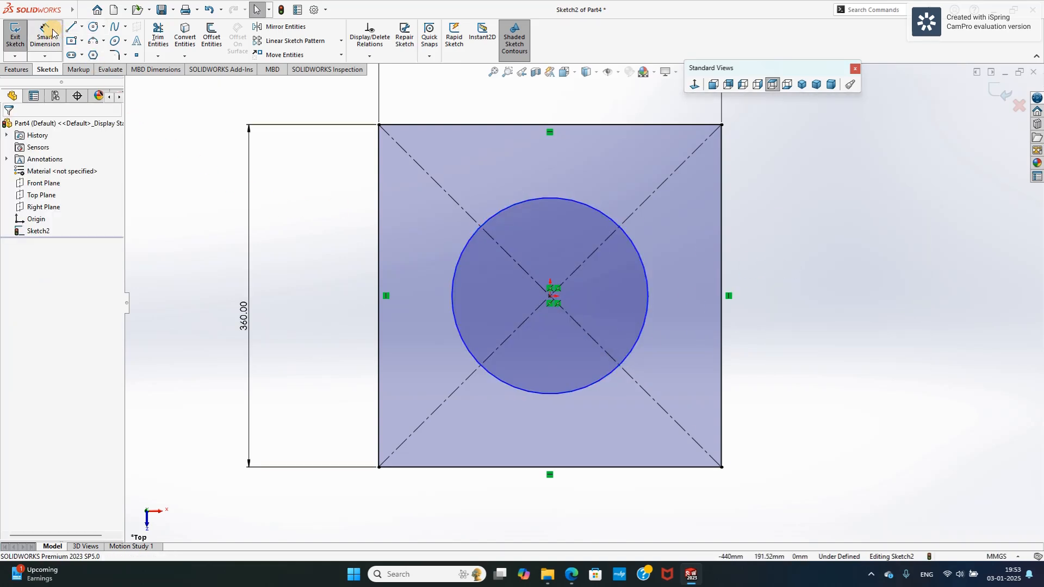
{"action": "left_click", "coordinate": [553, 198]}
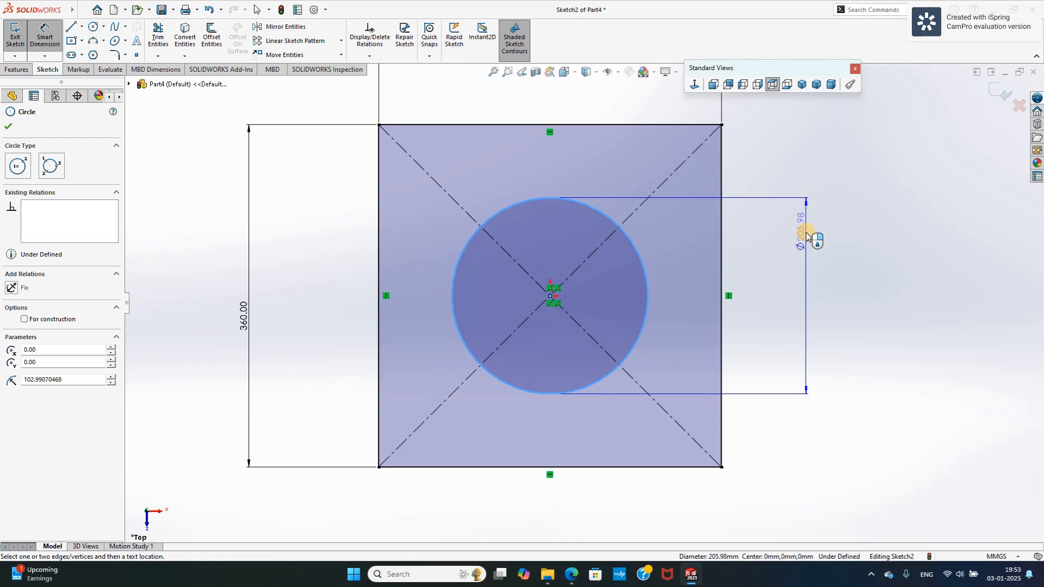
{"action": "left_click", "coordinate": [807, 235]}
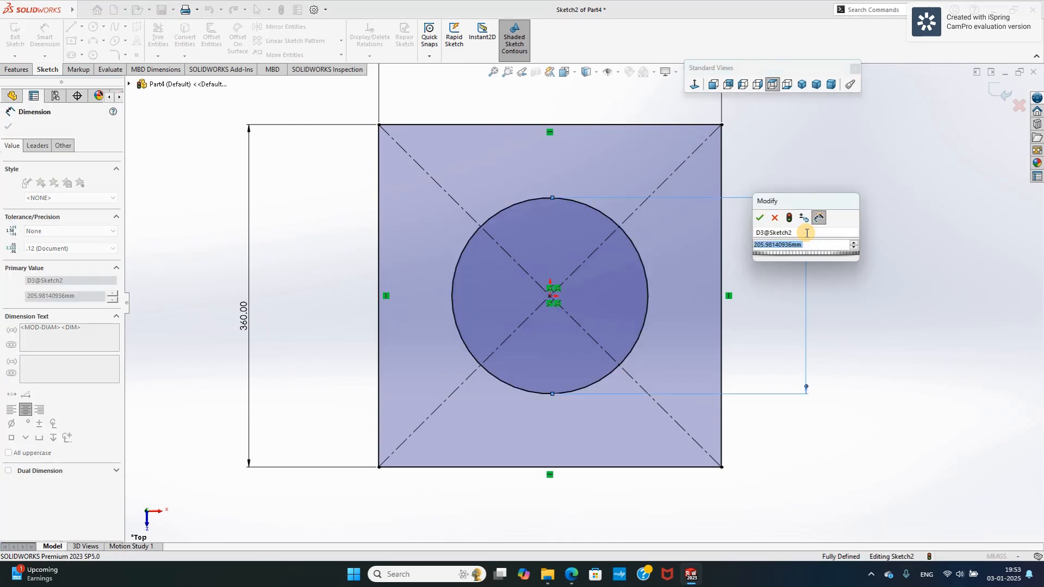
{"action": "type", "text": "210"}
{"action": "key", "text": "Return"}
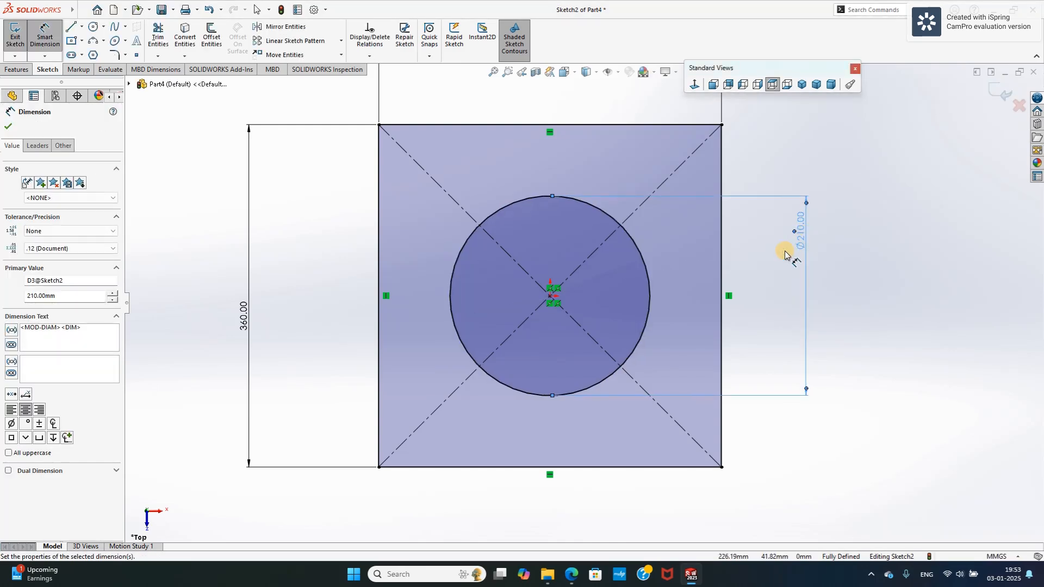
{"action": "left_click", "coordinate": [8, 126]}
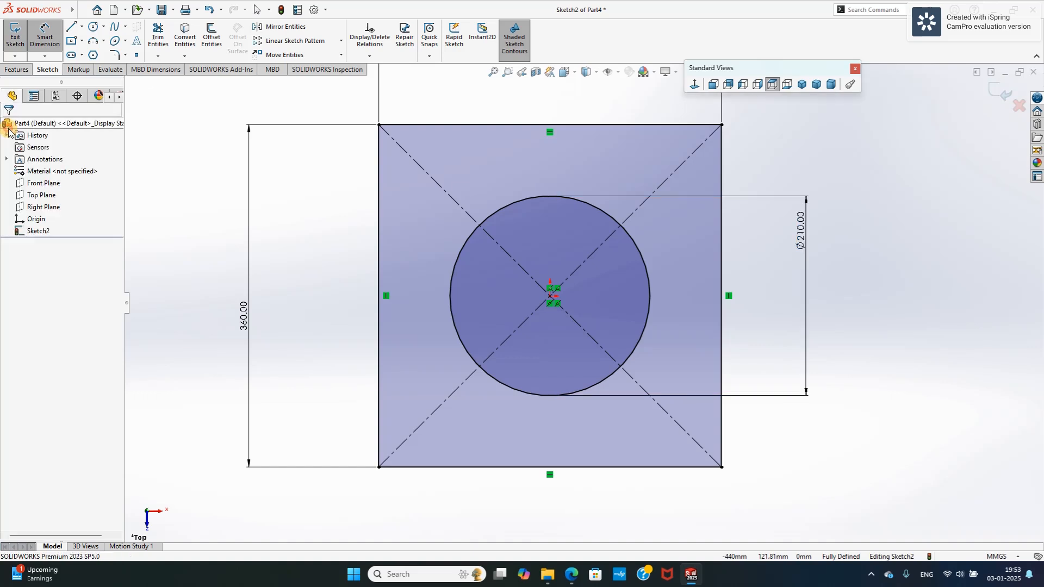
Round all four corners of the square with 20 mm sketch fillets.
{"action": "left_click", "coordinate": [116, 58]}
{"action": "scroll", "coordinate": [434, 204], "scroll_direction": "up", "scroll_amount": 3}
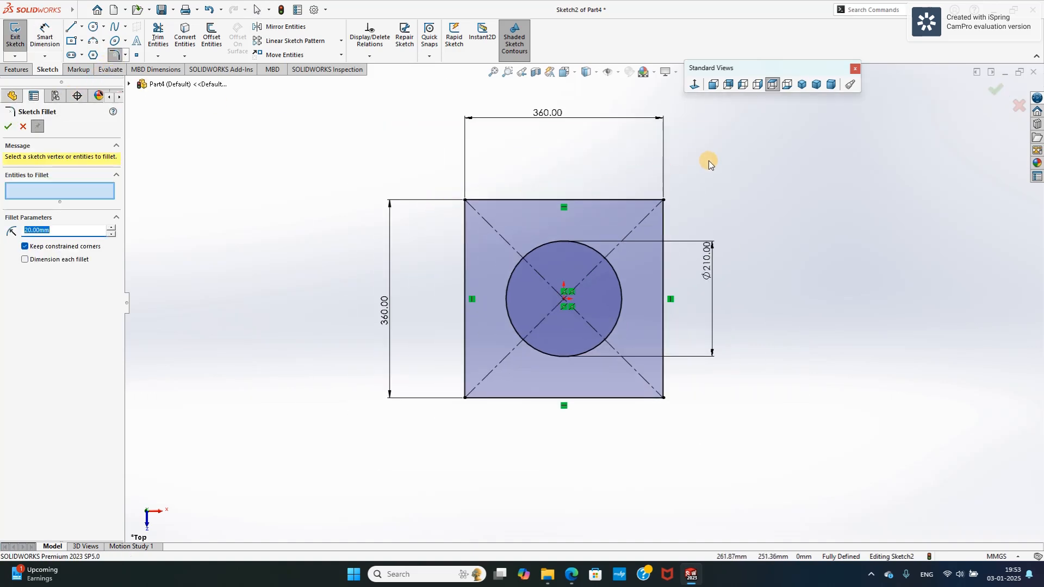
{"action": "left_click_drag", "start_coordinate": [746, 146], "coordinate": [388, 519]}
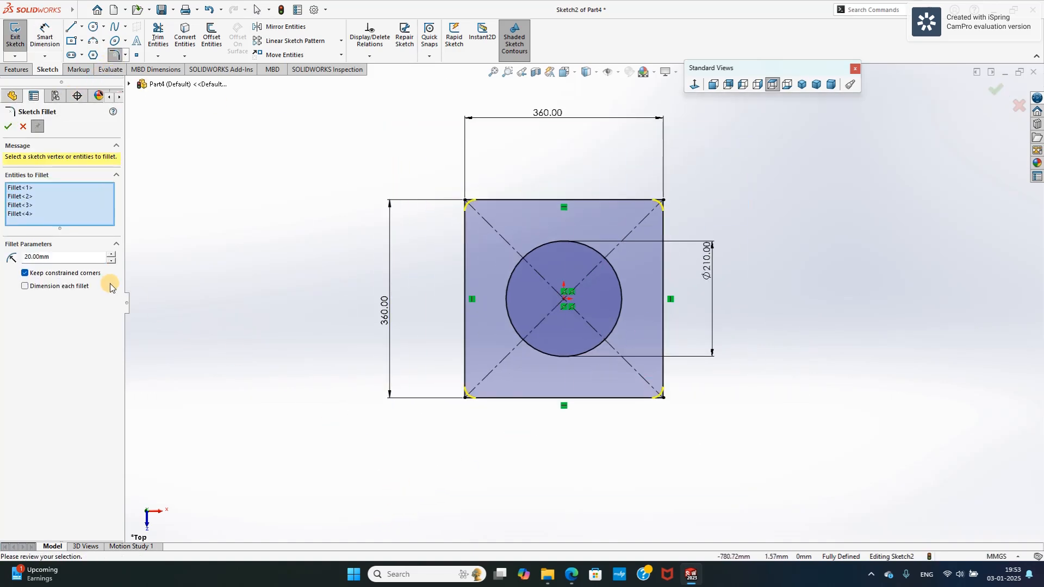
{"action": "left_click", "coordinate": [8, 127]}
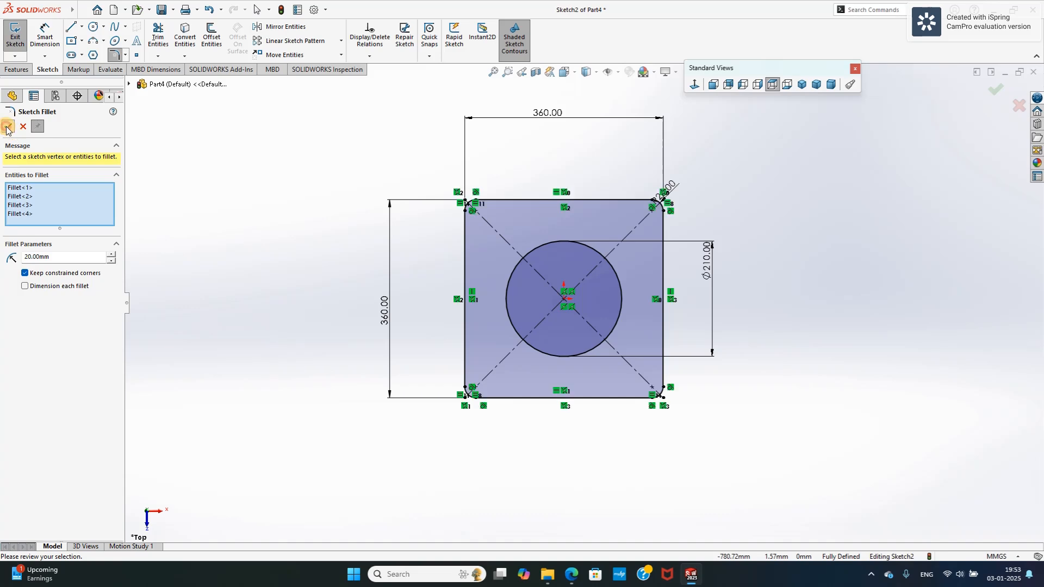
{"action": "left_click", "coordinate": [18, 70]}
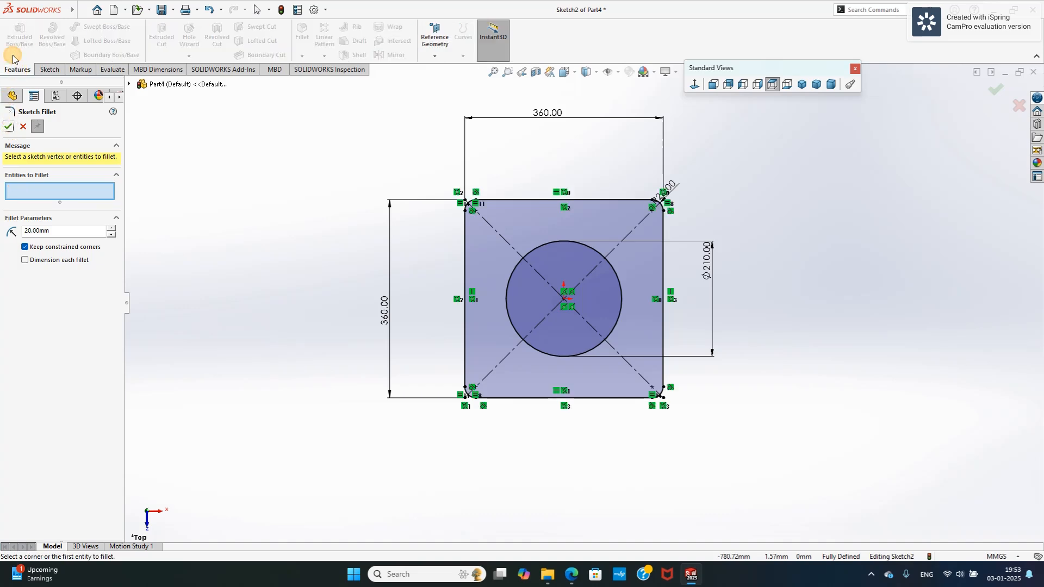
{"action": "left_click", "coordinate": [6, 129]}
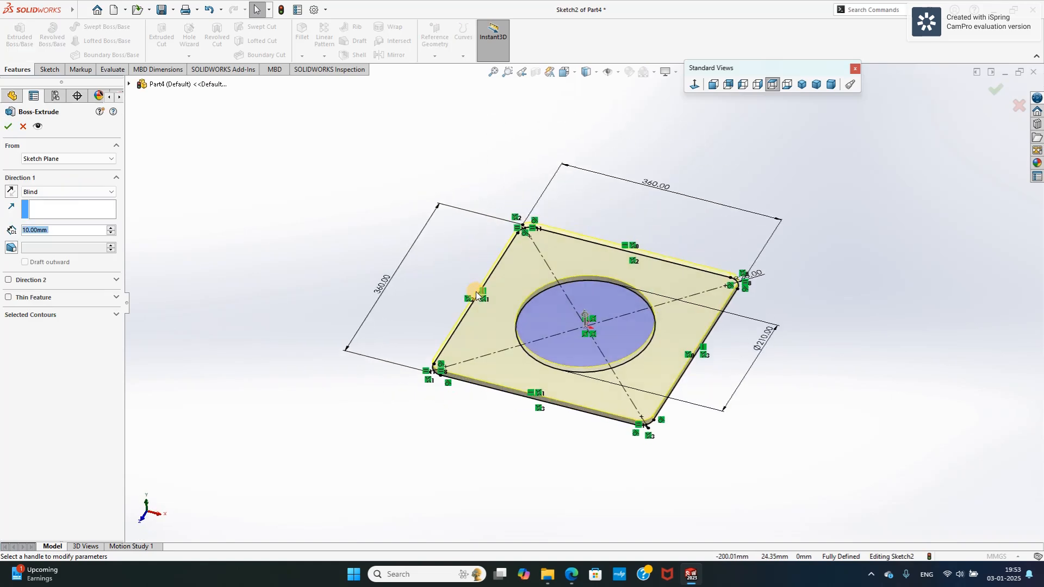
Extrude the flange profile 50 mm downward from the sketch plane as a blind boss with reversed direction.
{"action": "left_click", "coordinate": [10, 191]}
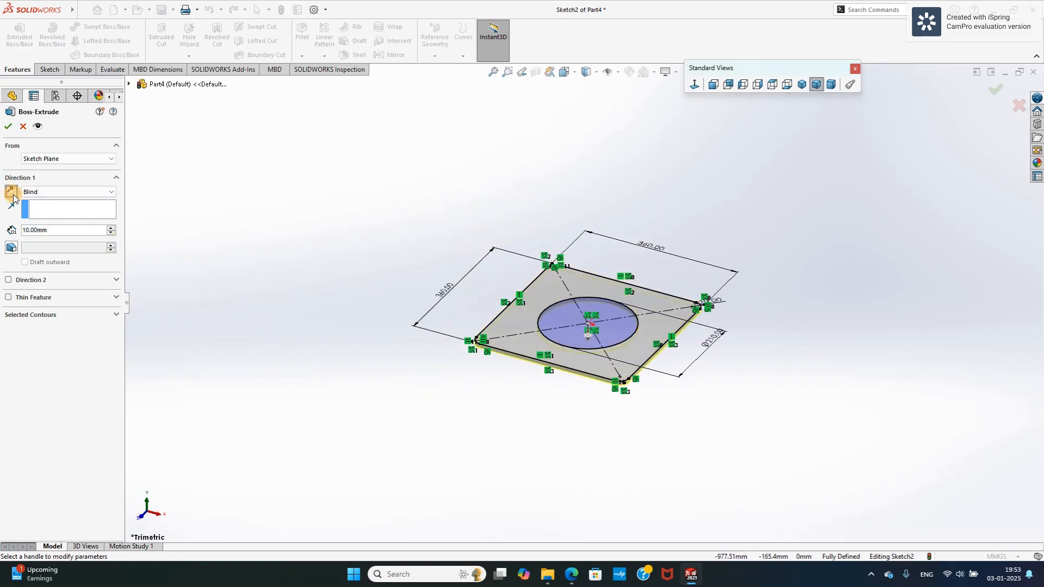
{"action": "left_click_drag", "start_coordinate": [59, 232], "coordinate": [40, 232]}
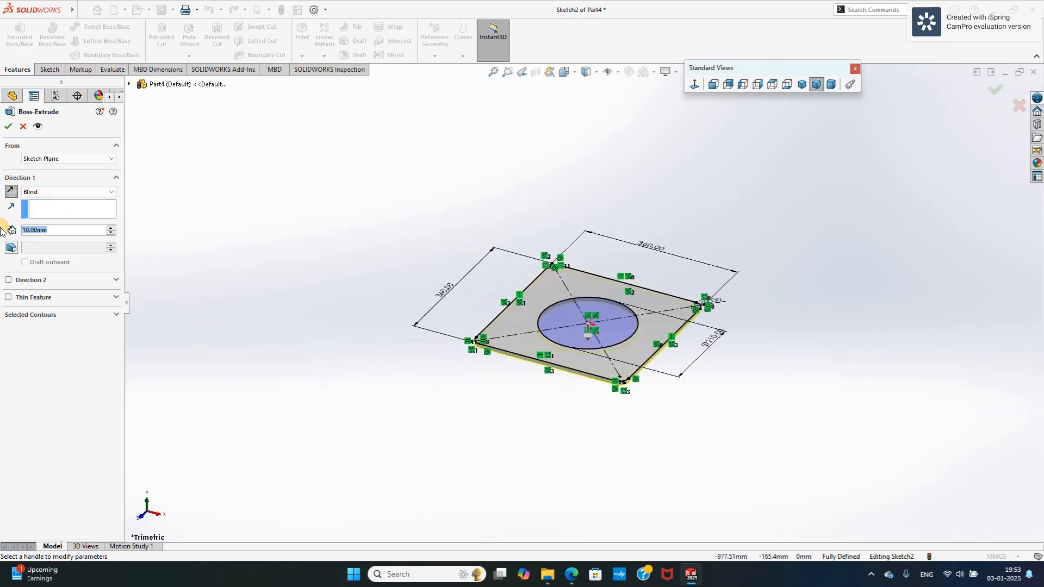
{"action": "type", "text": "50"}
{"action": "key", "text": "Return"}
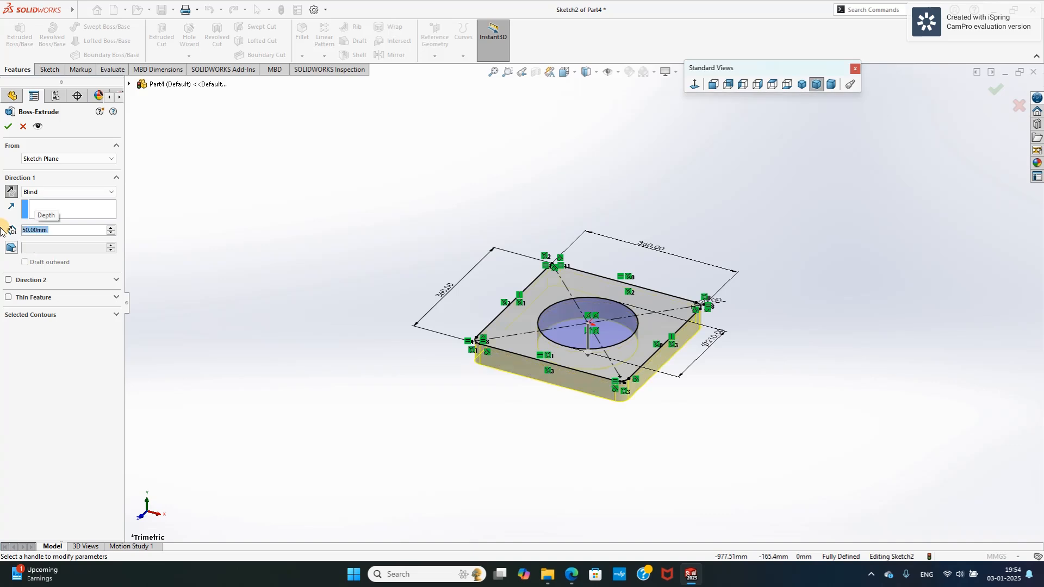
{"action": "left_click", "coordinate": [7, 126]}
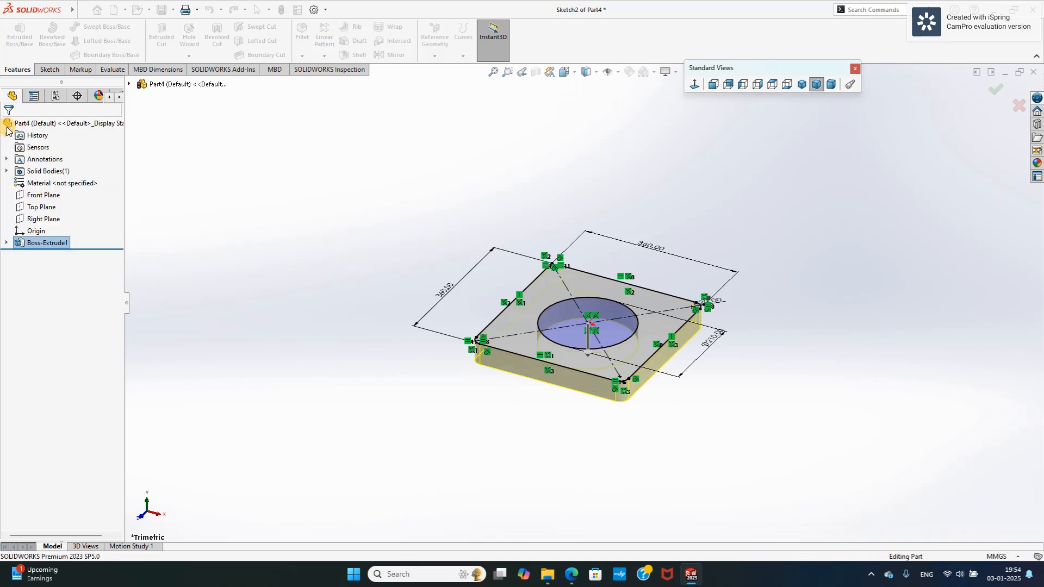
Open a new sketch on the underside face of the square flange.
{"action": "scroll", "coordinate": [683, 259], "scroll_direction": "down", "scroll_amount": 3}
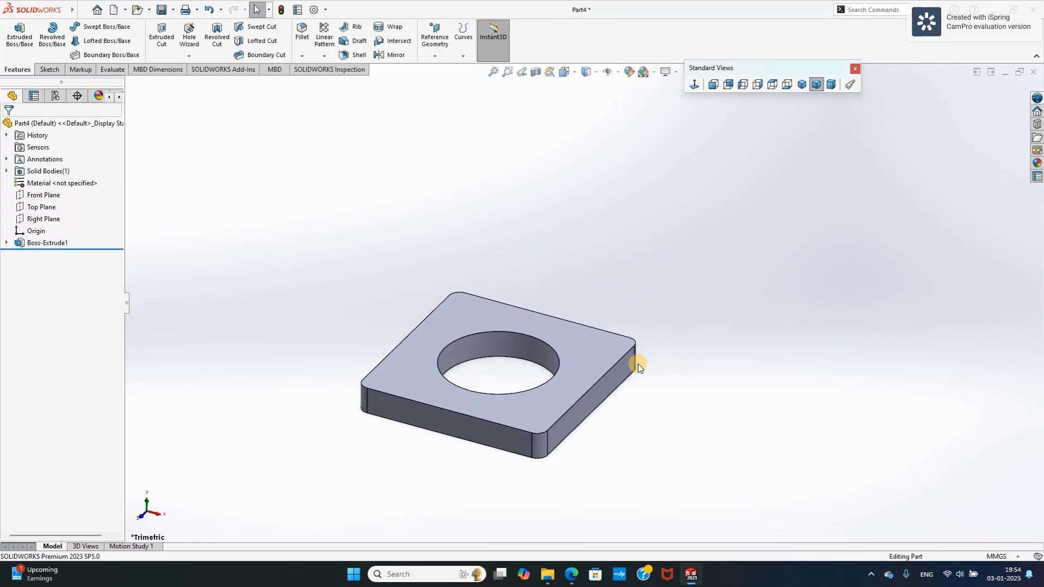
{"action": "scroll", "coordinate": [638, 364], "scroll_direction": "up", "scroll_amount": 2}
{"action": "left_click", "coordinate": [800, 88]}
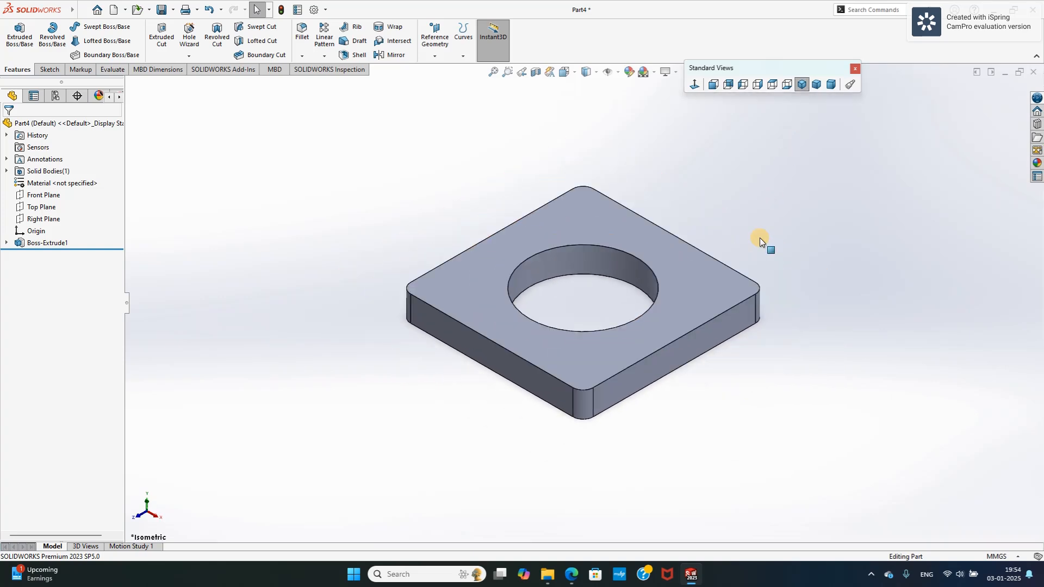
{"action": "middle_click_drag", "start_coordinate": [760, 240], "coordinate": [700, 97]}
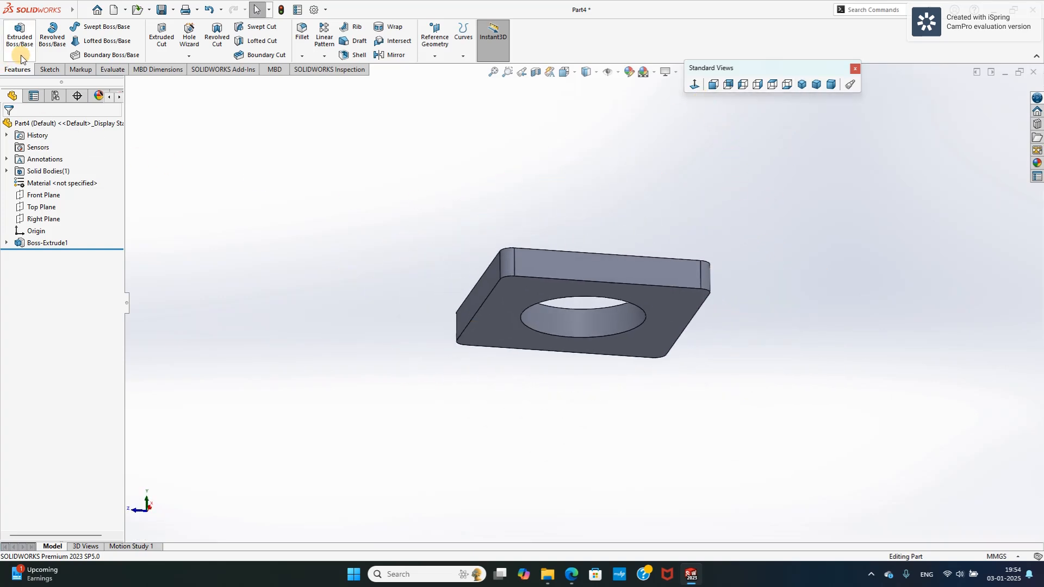
{"action": "left_click", "coordinate": [49, 69]}
{"action": "left_click", "coordinate": [15, 34]}
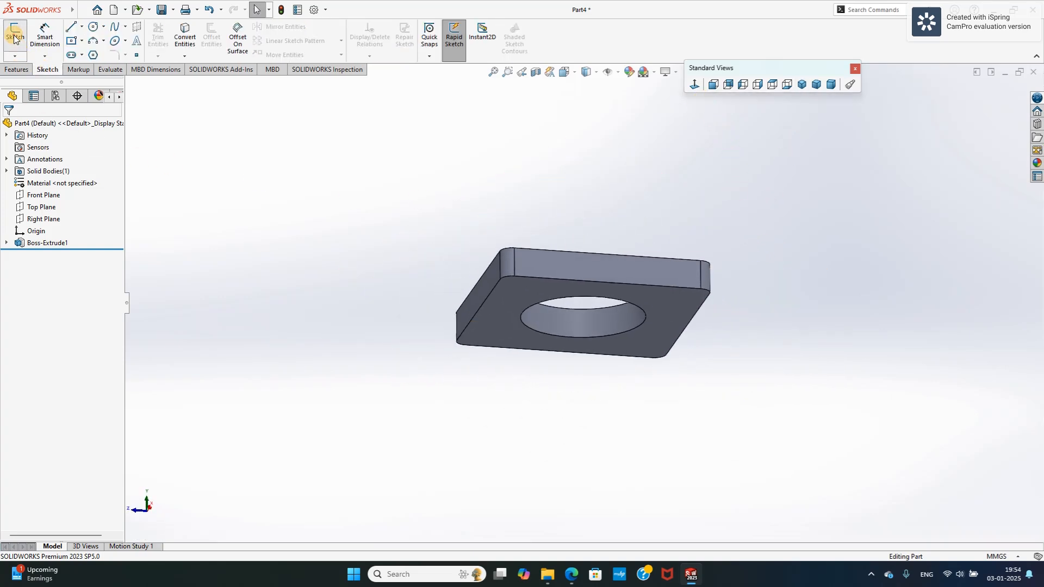
{"action": "left_click", "coordinate": [520, 282]}
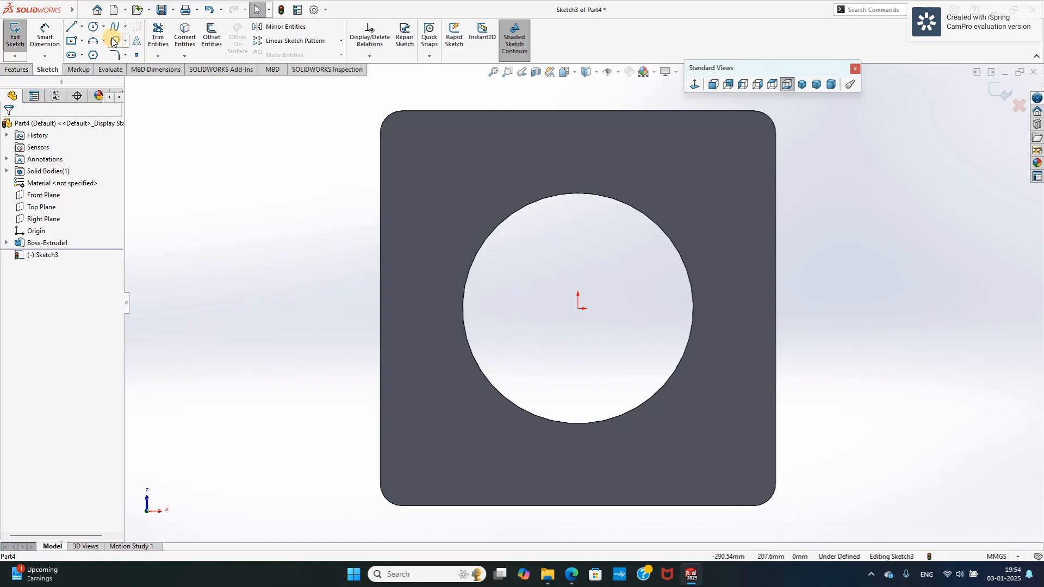
Sketch a circle of 145 mm radius centred on the origin, around the flange hole.
{"action": "left_click", "coordinate": [93, 27]}
{"action": "left_click", "coordinate": [579, 308]}
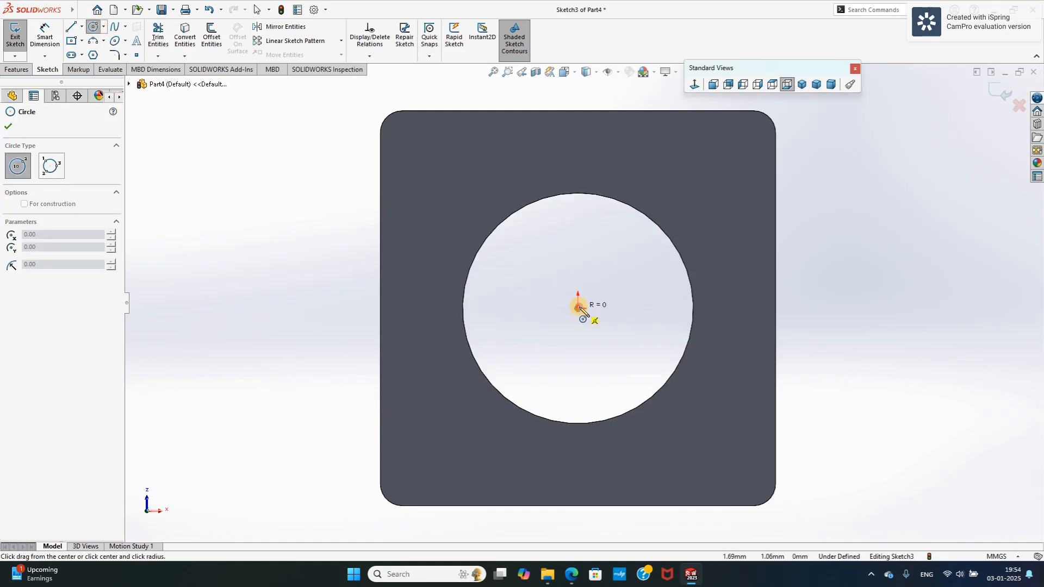
{"action": "left_click", "coordinate": [712, 218]}
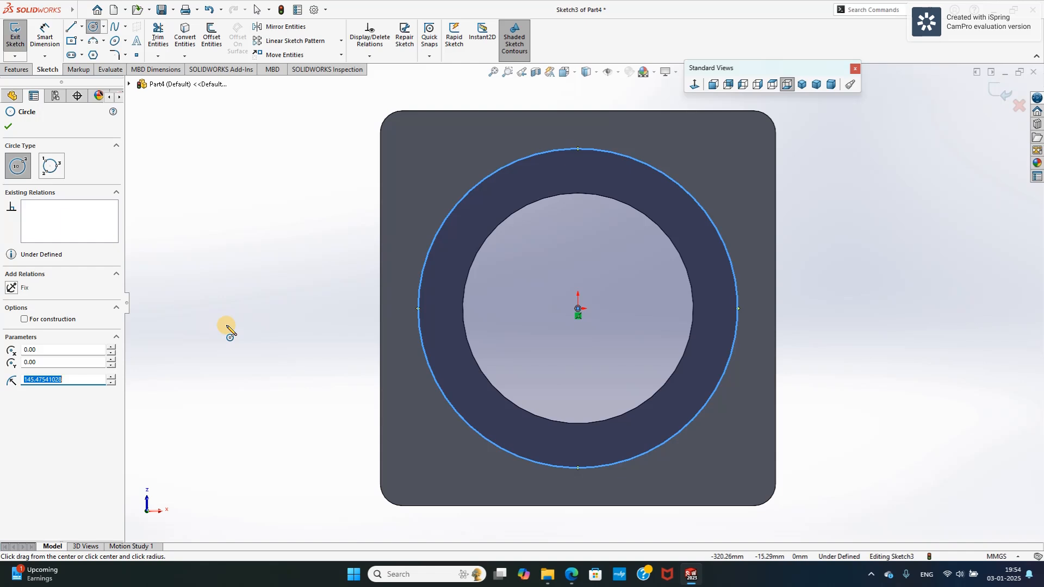
{"action": "type", "text": "145"}
{"action": "key", "text": "Return"}
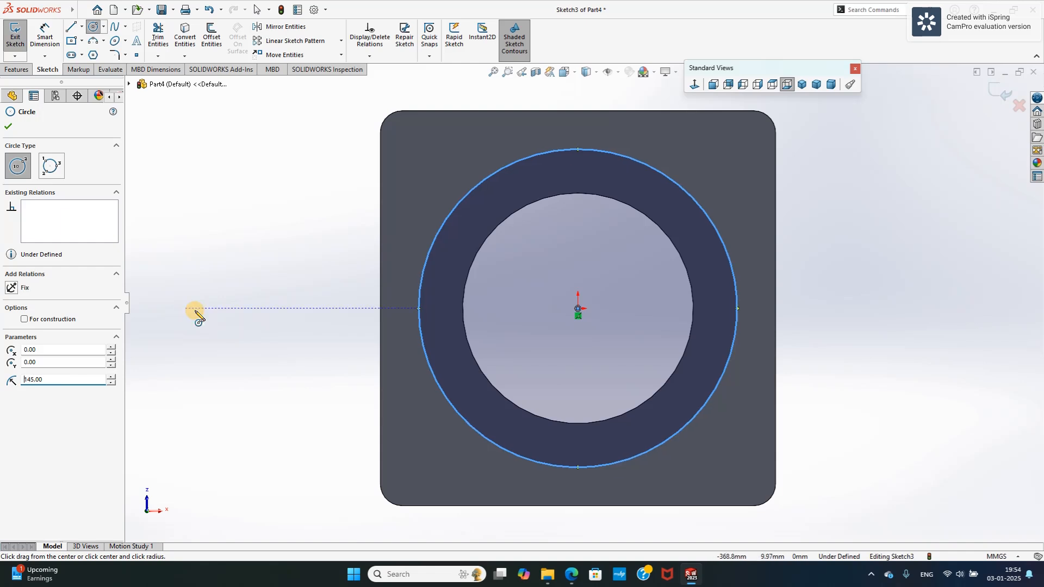
{"action": "left_click", "coordinate": [8, 127]}
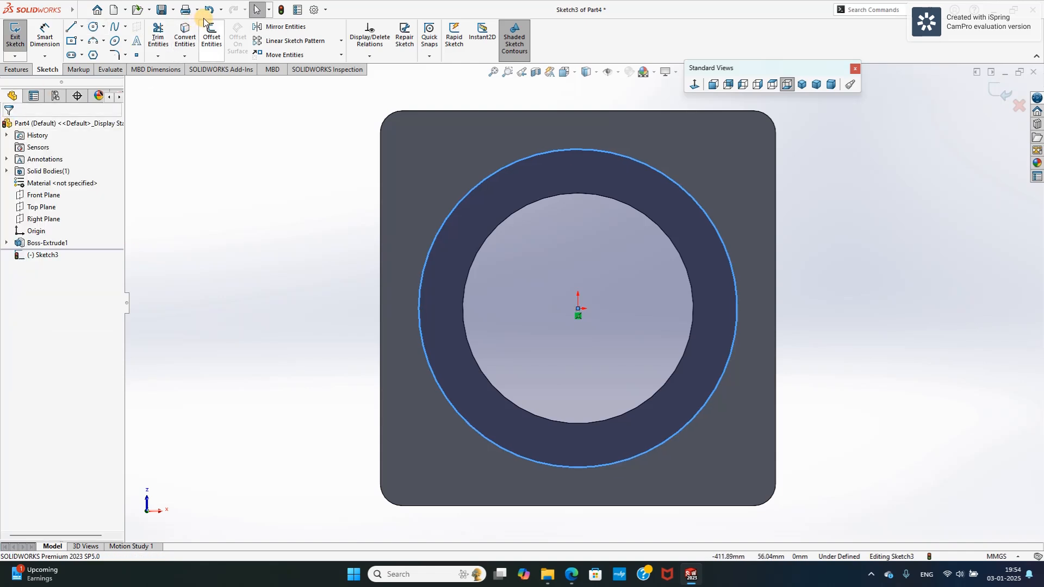
Offset the flange hole's circular edge by 0 mm to copy it into the sketch.
{"action": "left_click", "coordinate": [479, 253]}
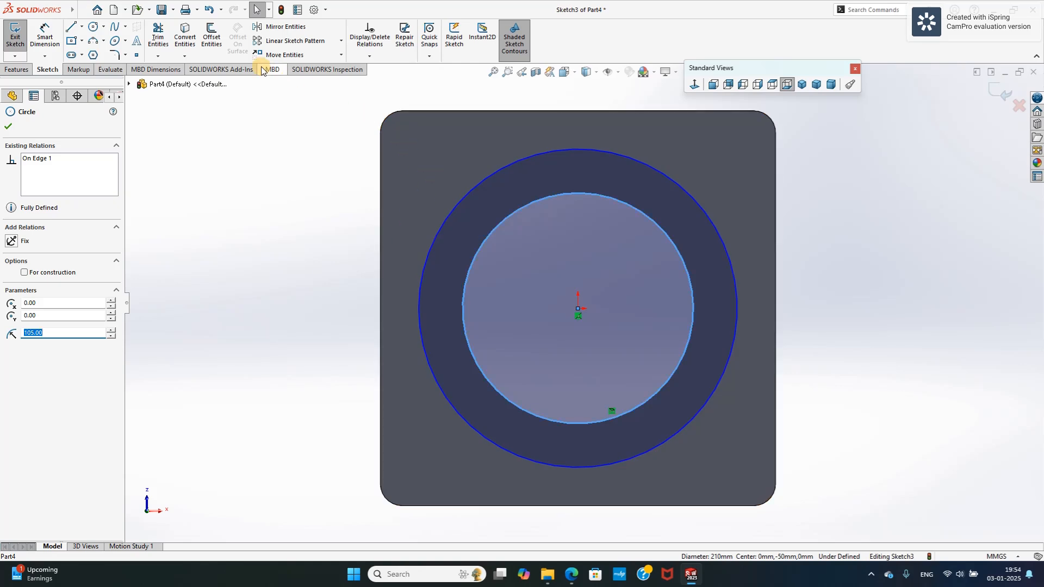
{"action": "left_click", "coordinate": [218, 28]}
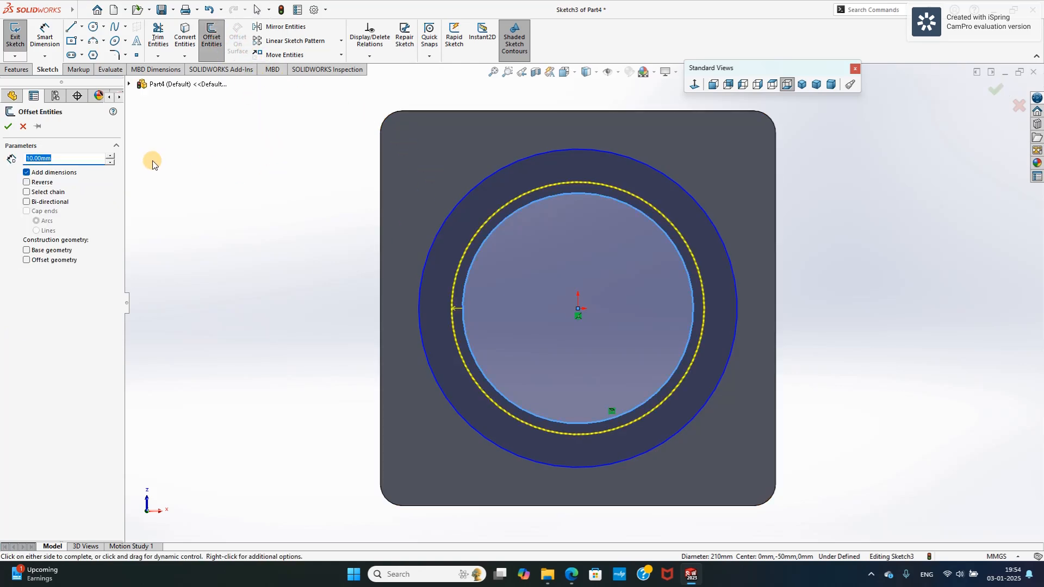
{"action": "type", "text": "0"}
{"action": "key", "text": "Return"}
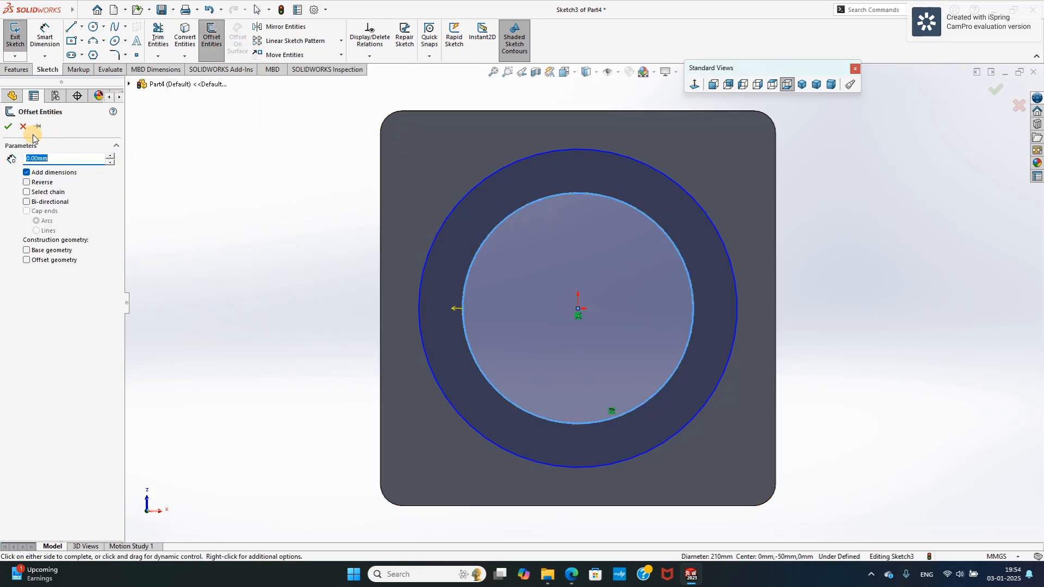
{"action": "left_click", "coordinate": [8, 127]}
Extrude the ring region between the two circles 150 mm away from the flange's underside as a merged blind boss.
{"action": "scroll", "coordinate": [335, 246], "scroll_direction": "up", "scroll_amount": 3}
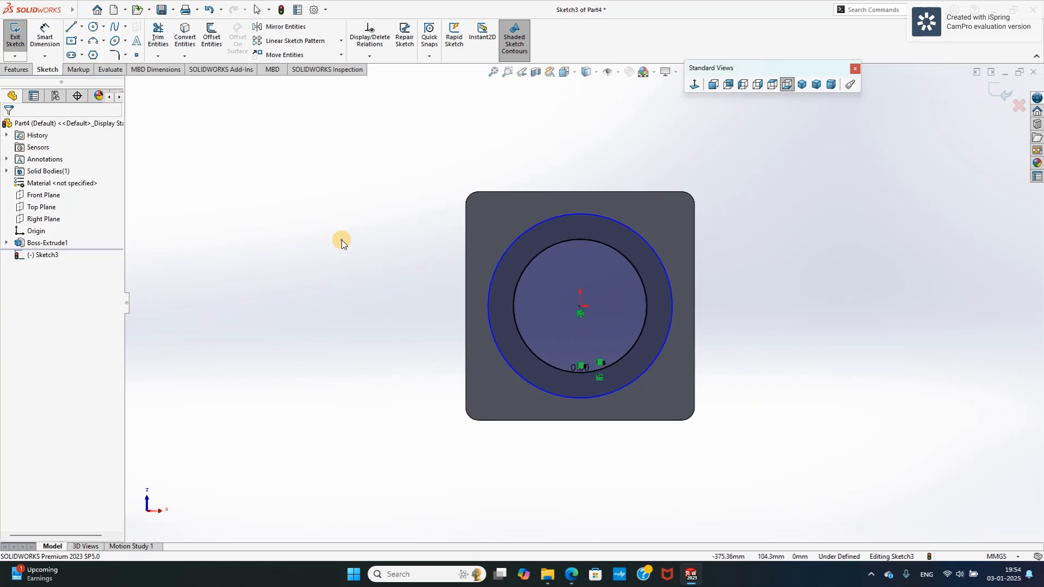
{"action": "middle_click_drag", "start_coordinate": [341, 240], "coordinate": [298, 328]}
{"action": "left_click", "coordinate": [17, 69]}
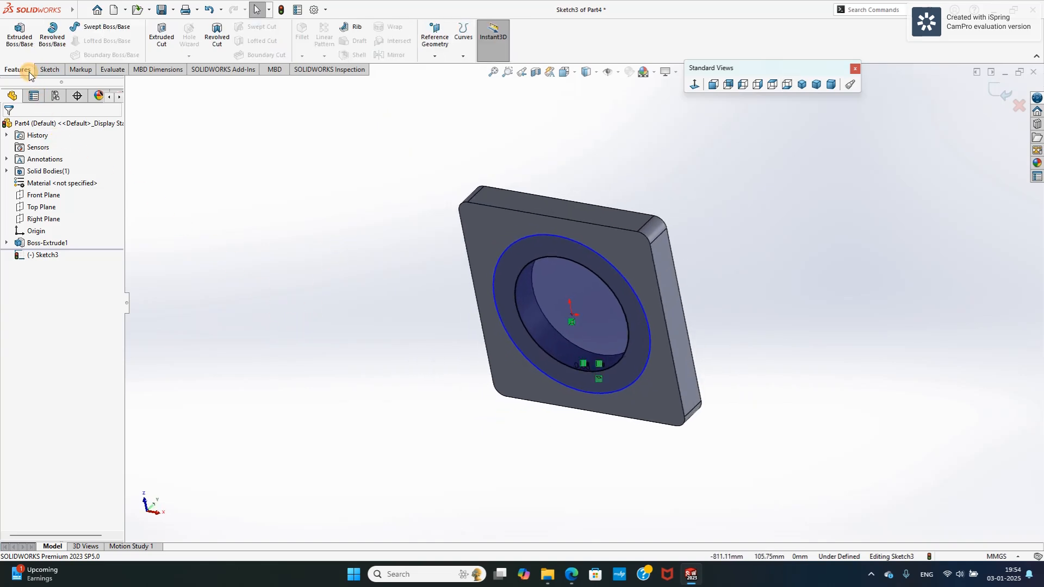
{"action": "left_click", "coordinate": [20, 34]}
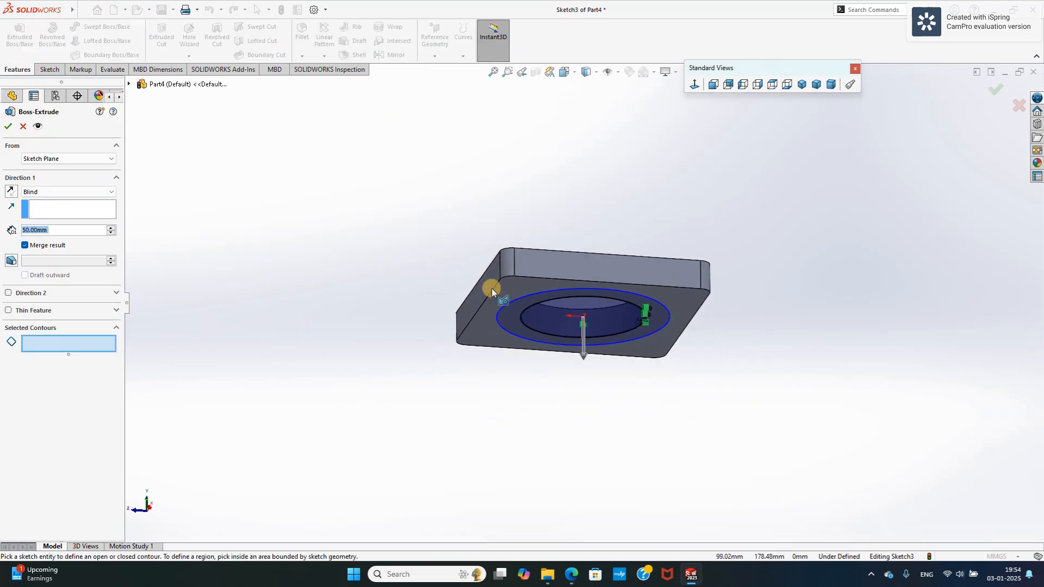
{"action": "left_click", "coordinate": [516, 308]}
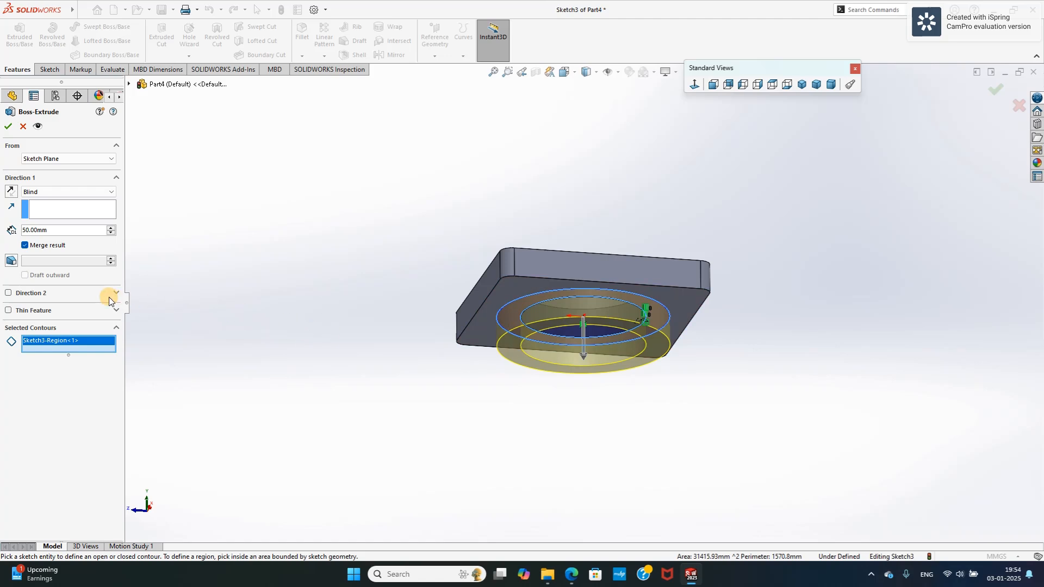
{"action": "left_click_drag", "start_coordinate": [65, 234], "coordinate": [21, 235]}
{"action": "type", "text": "150"}
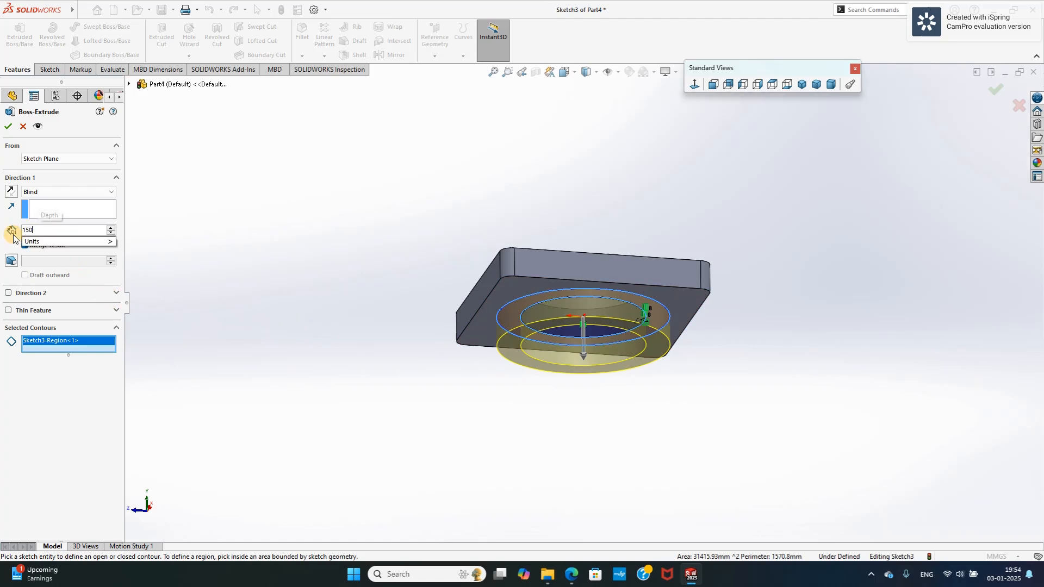
{"action": "key", "text": "Return"}
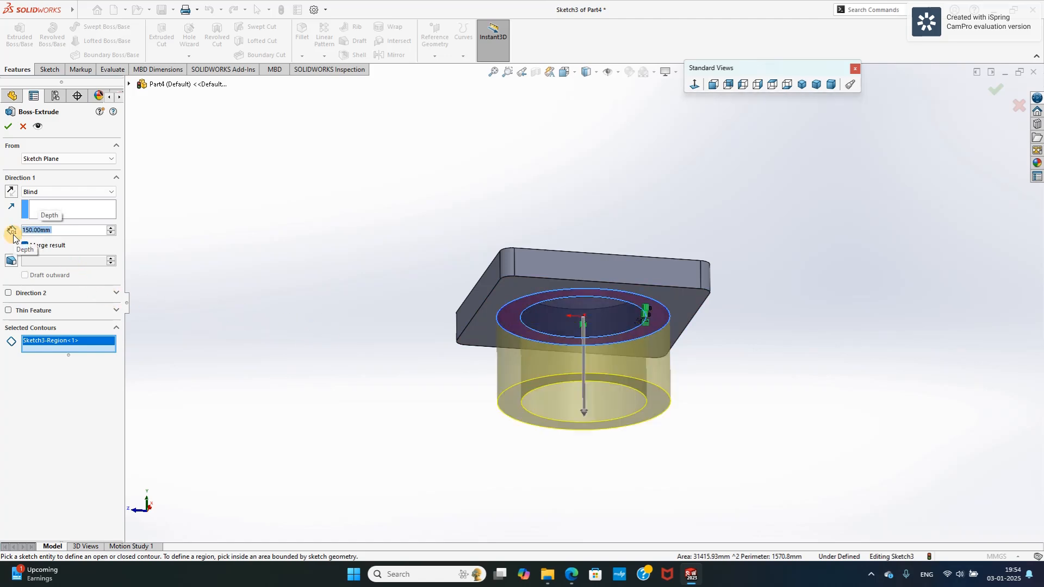
{"action": "left_click", "coordinate": [8, 126]}
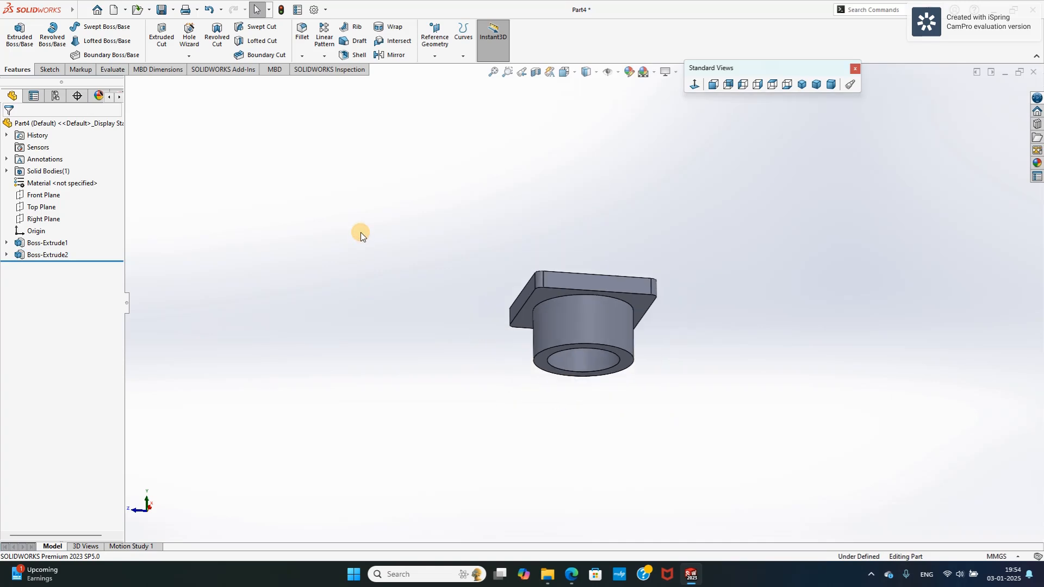
Open a new sketch on the Right Plane.
{"action": "middle_click_drag", "start_coordinate": [361, 233], "coordinate": [594, 319]}
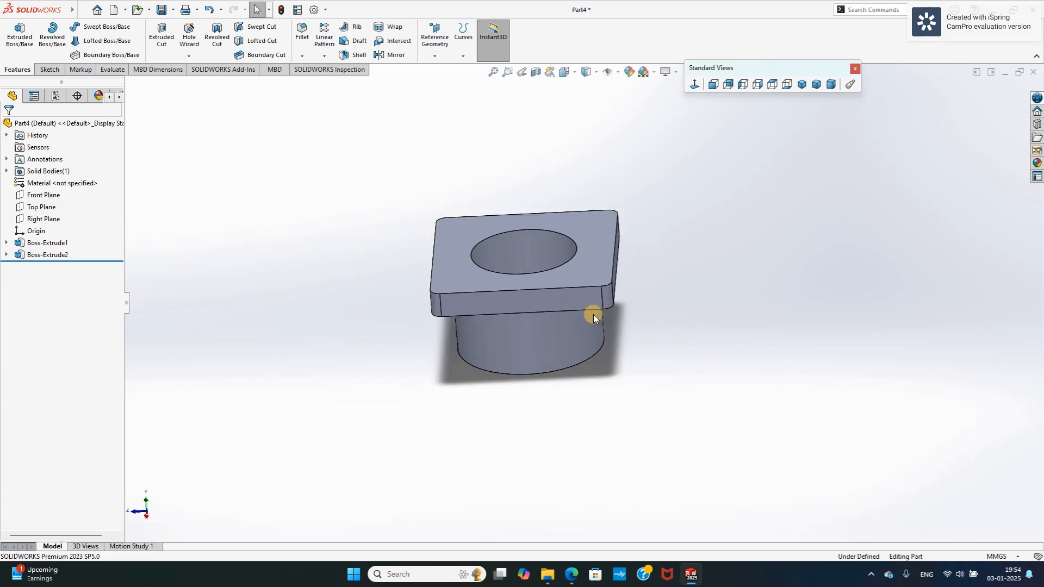
{"action": "left_click", "coordinate": [802, 85]}
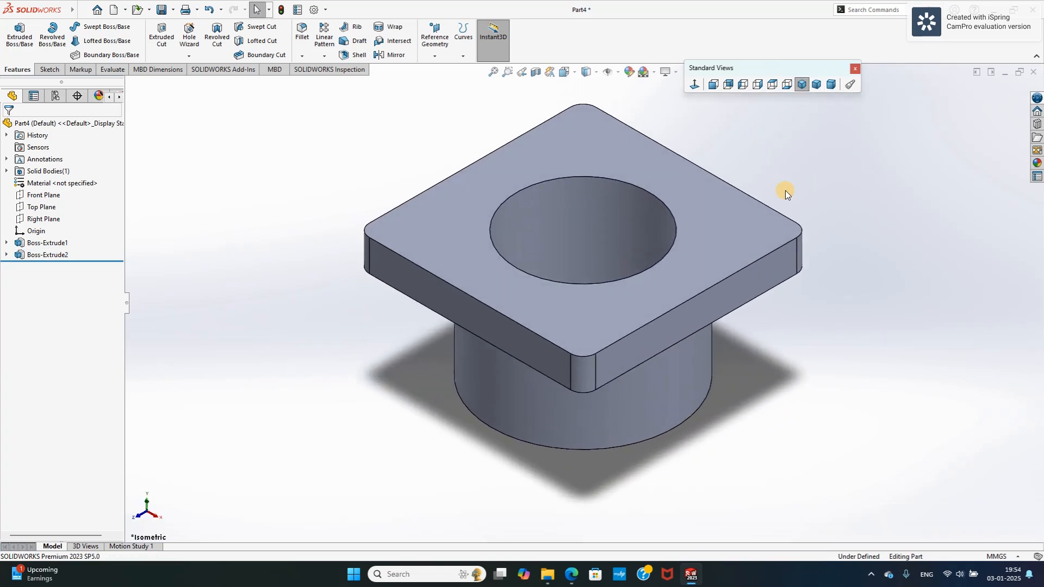
{"action": "left_click", "coordinate": [49, 70]}
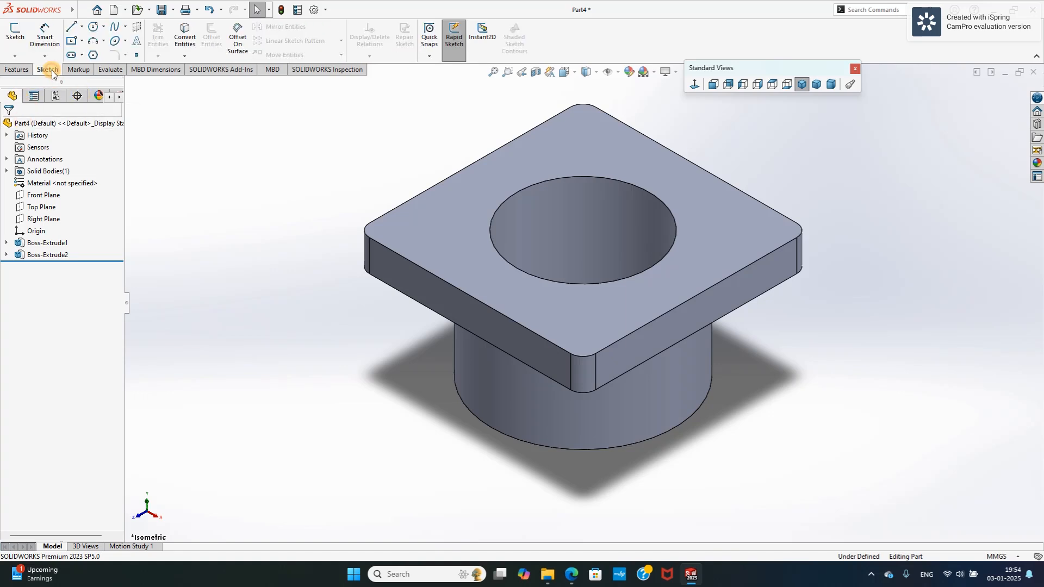
{"action": "left_click", "coordinate": [15, 34]}
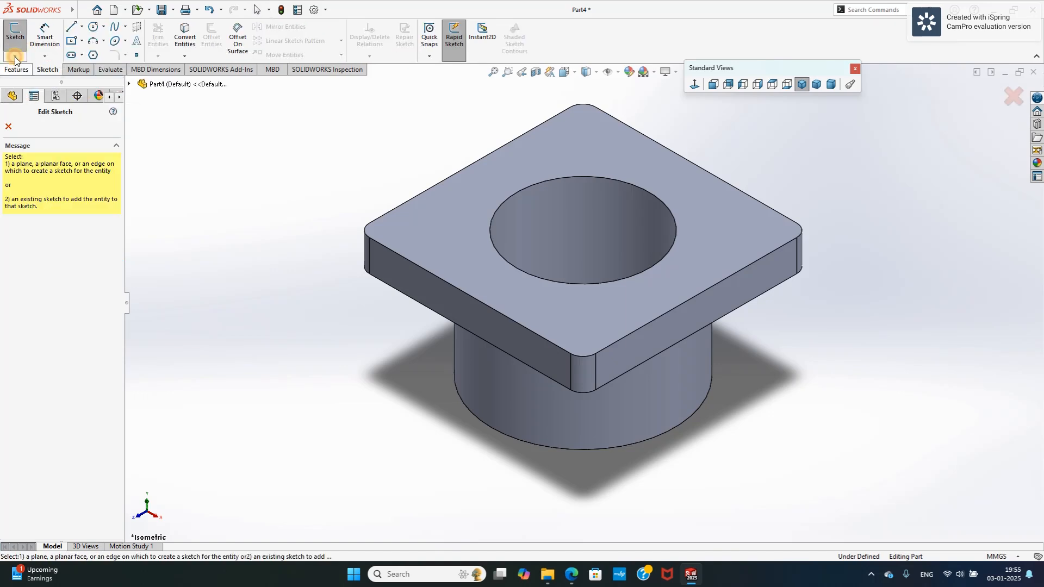
{"action": "left_click", "coordinate": [161, 84]}
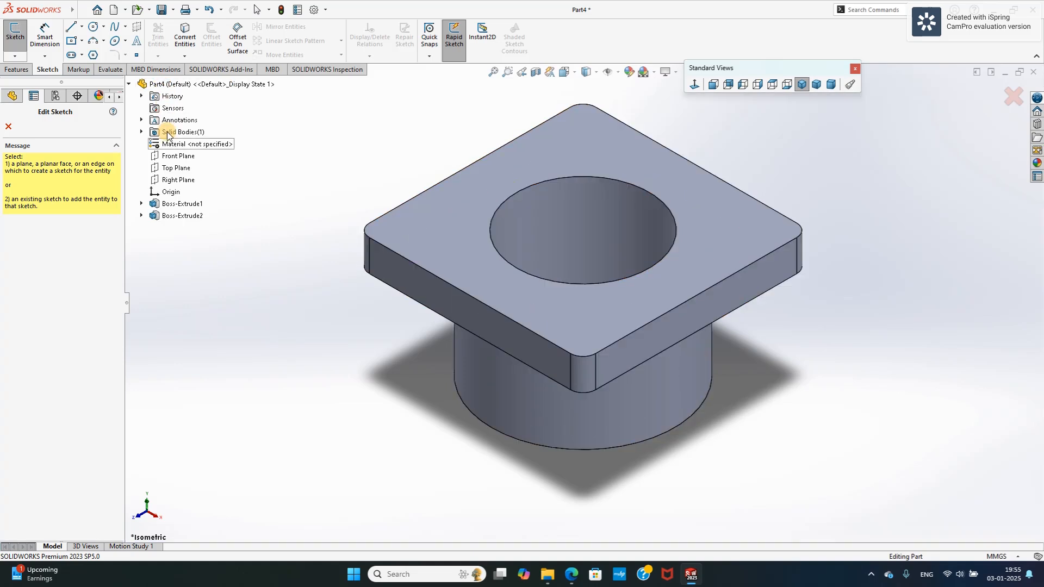
{"action": "left_click", "coordinate": [178, 180]}
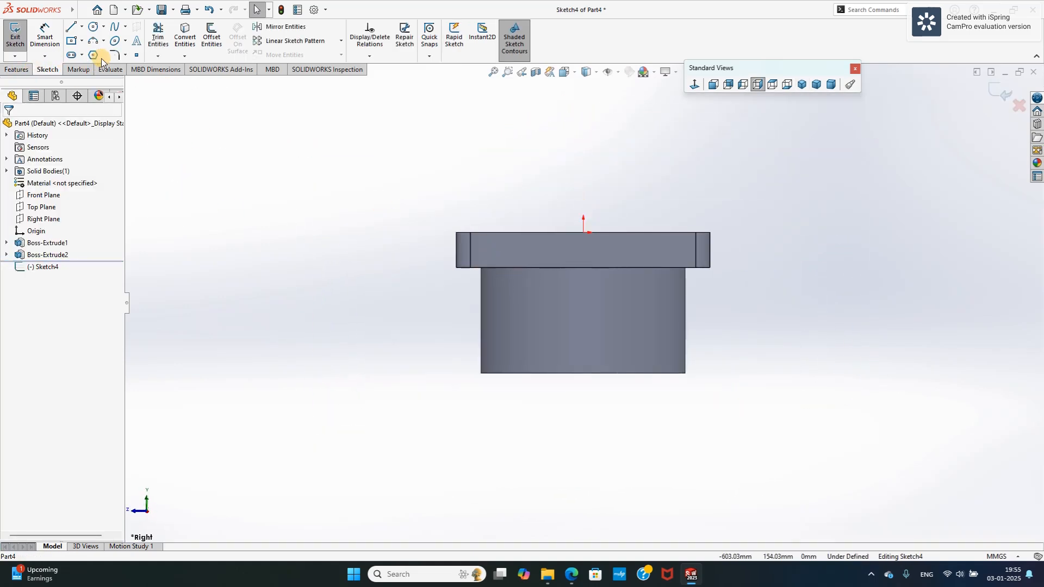
Sketch a three-point arc of about 286 mm radius and 110° from the pipe's lower end centre, curving downward and away from the pipe.
{"action": "left_click", "coordinate": [94, 40]}
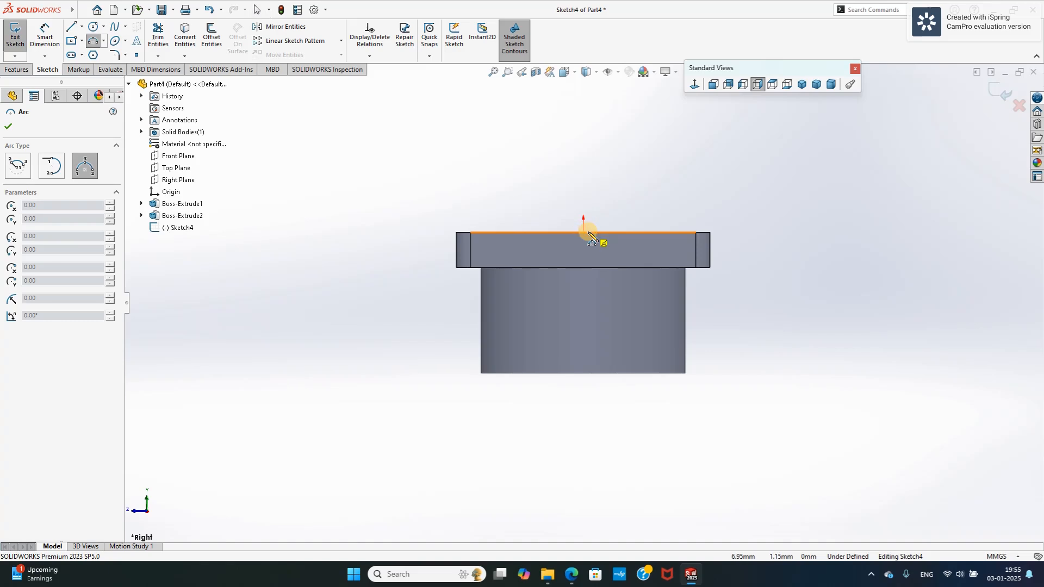
{"action": "left_click_drag", "start_coordinate": [583, 234], "coordinate": [586, 383]}
{"action": "left_click", "coordinate": [583, 374]}
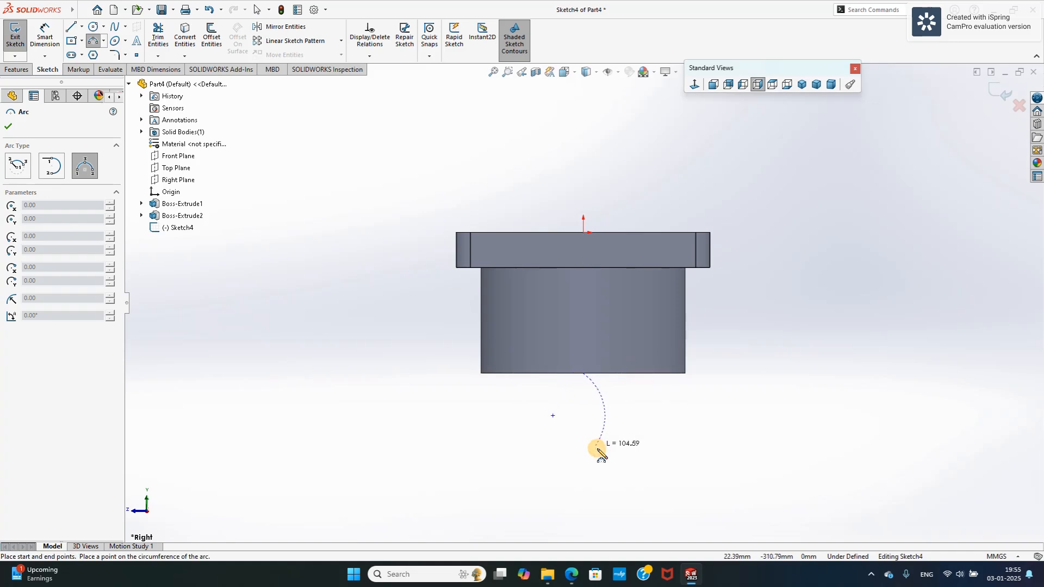
{"action": "scroll", "coordinate": [653, 471], "scroll_direction": "up", "scroll_amount": 4}
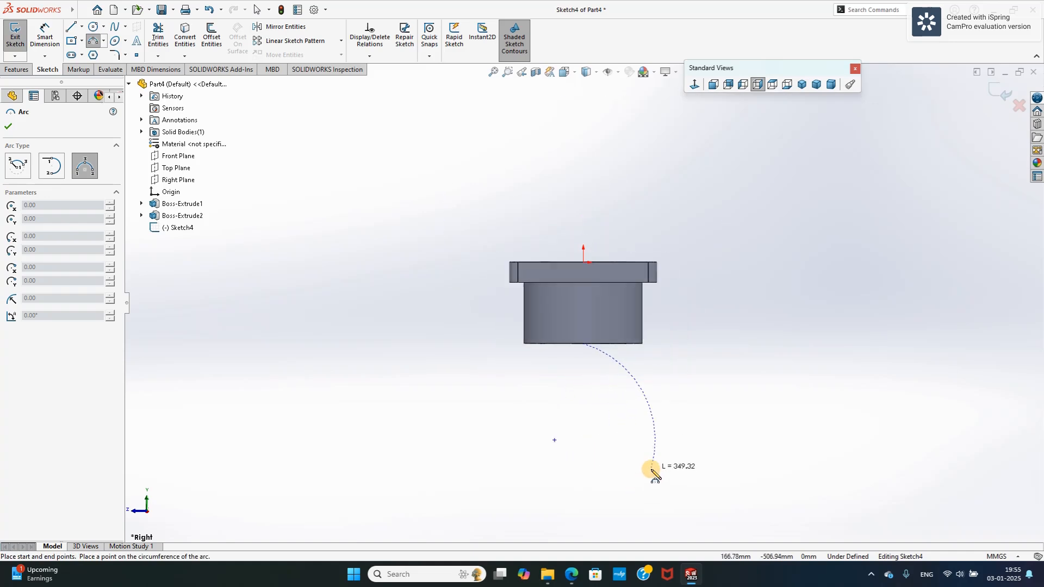
{"action": "left_click", "coordinate": [702, 442]}
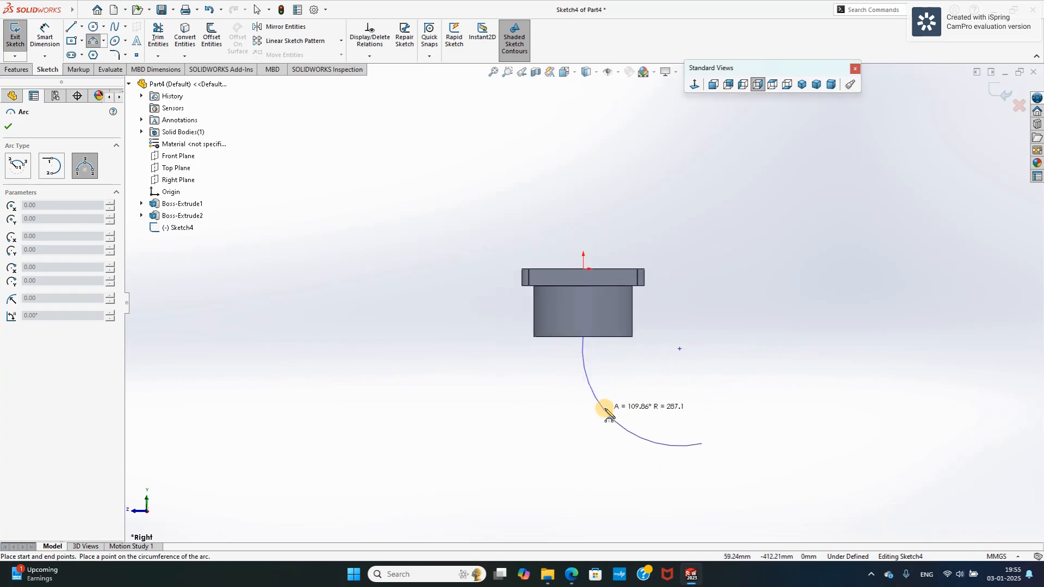
{"action": "left_click", "coordinate": [601, 410]}
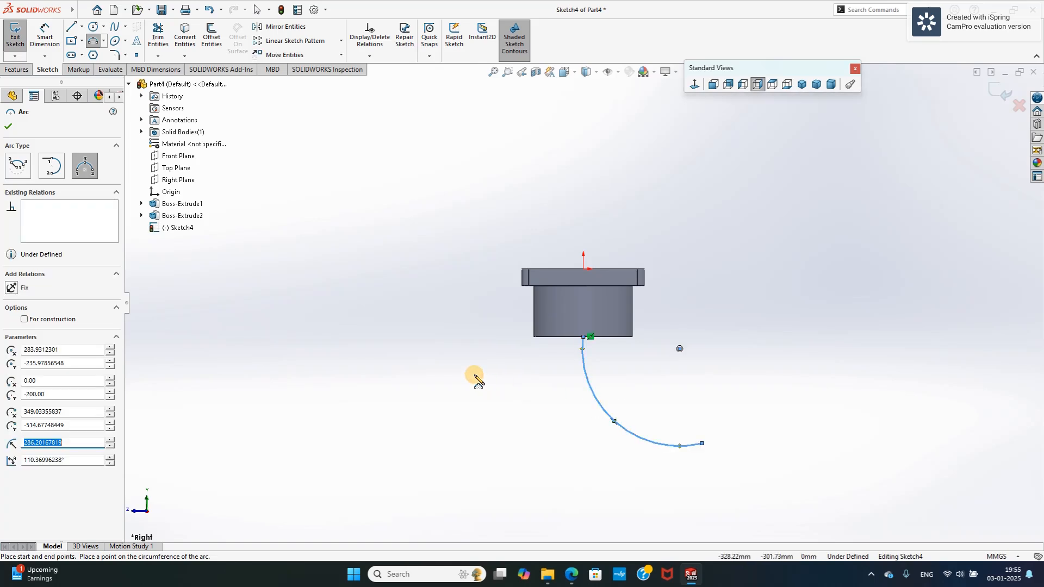
{"action": "right_click", "coordinate": [480, 372]}
{"action": "left_click", "coordinate": [483, 365]}
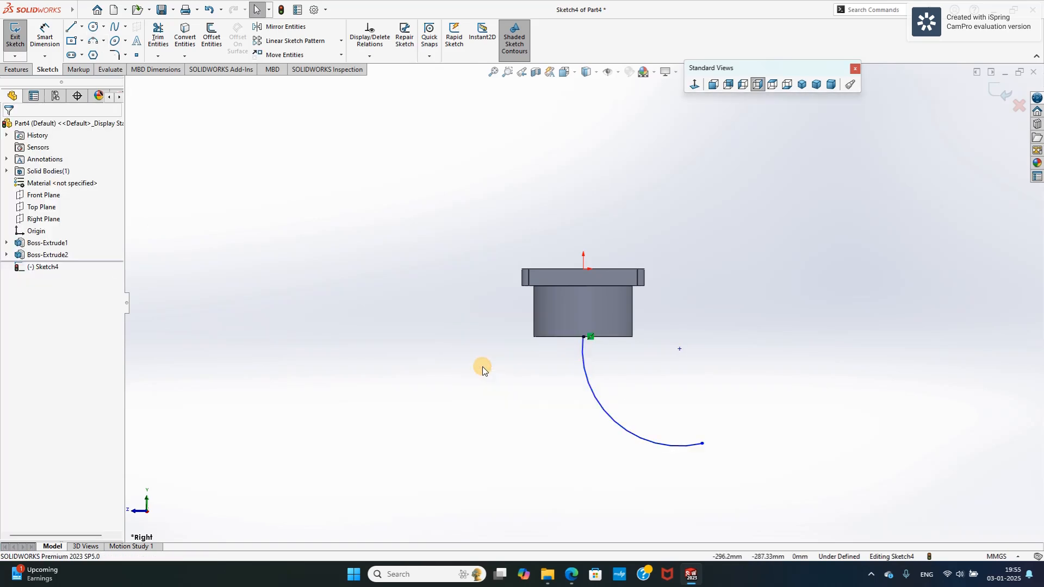
Apply a Horizontal relation between the arc's centre point and its start point on the pipe's lower end.
{"action": "left_click", "coordinate": [679, 349]}
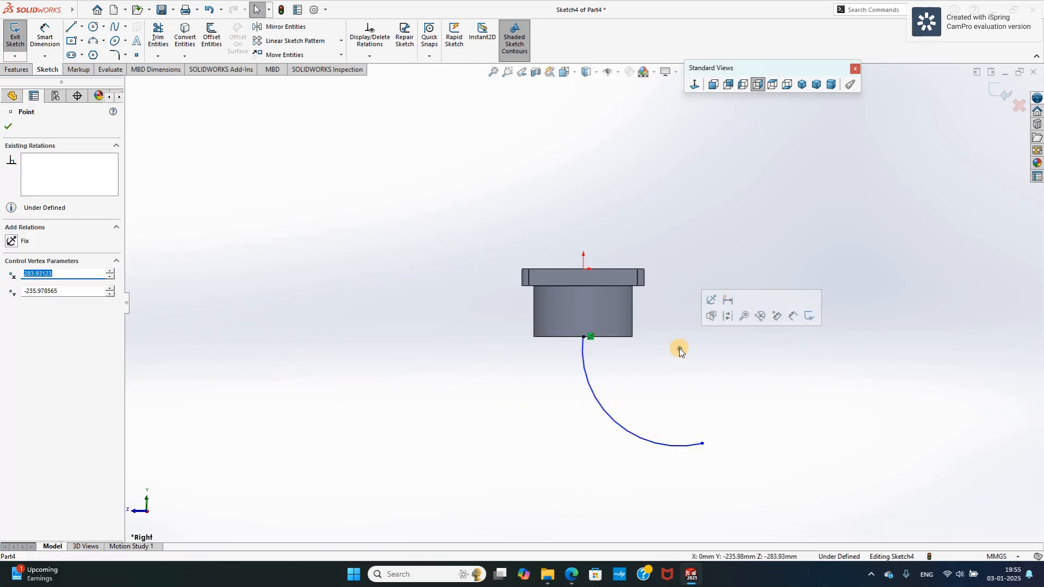
{"action": "left_click", "coordinate": [586, 335], "text": "ctrl"}
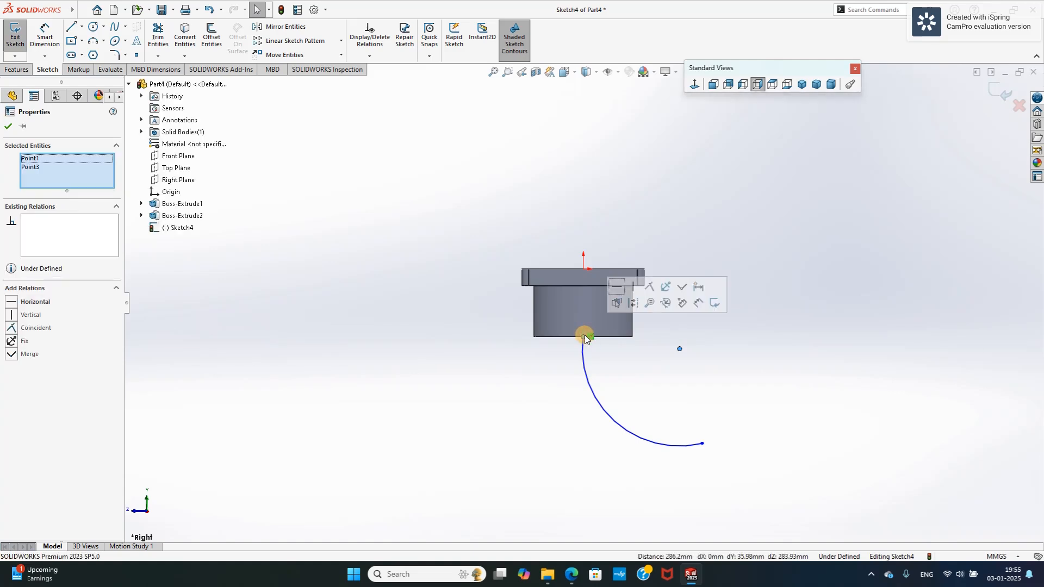
{"action": "left_click", "coordinate": [618, 291]}
{"action": "left_click", "coordinate": [704, 365]}
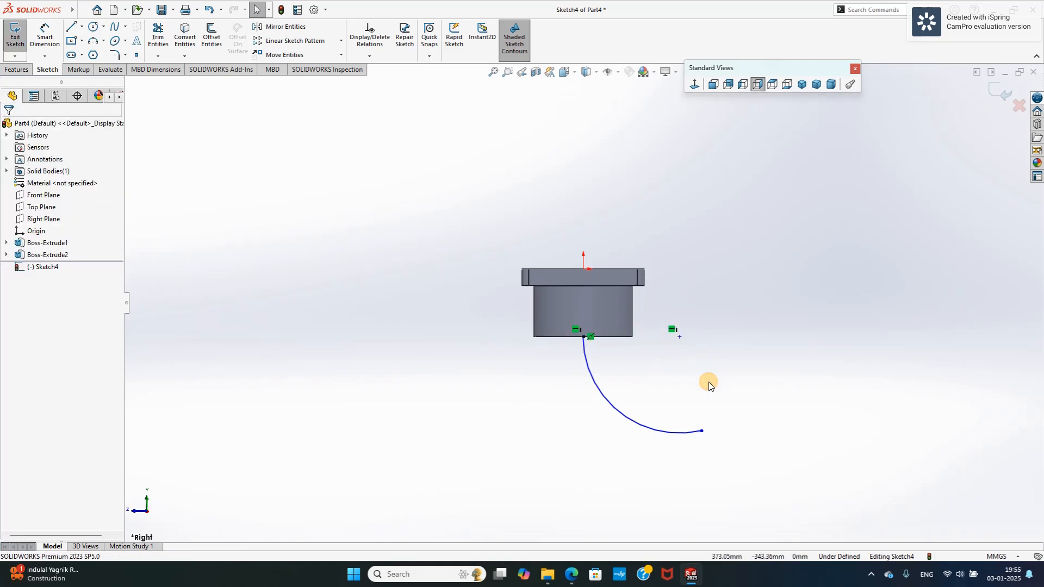
Apply a Vertical relation between the arc's free endpoint and its centre point.
{"action": "left_click", "coordinate": [702, 431]}
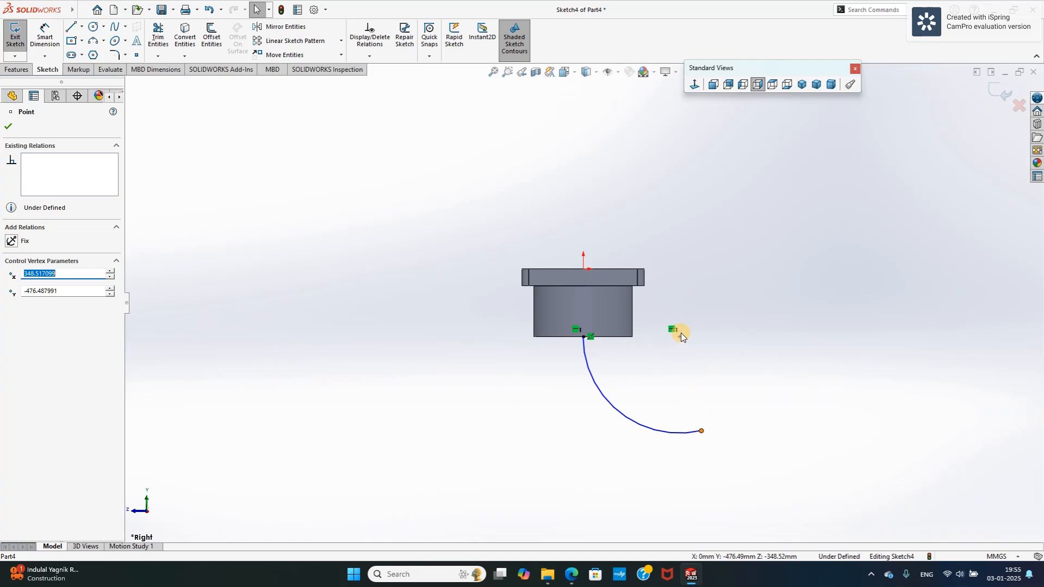
{"action": "left_click", "coordinate": [680, 337], "text": "ctrl"}
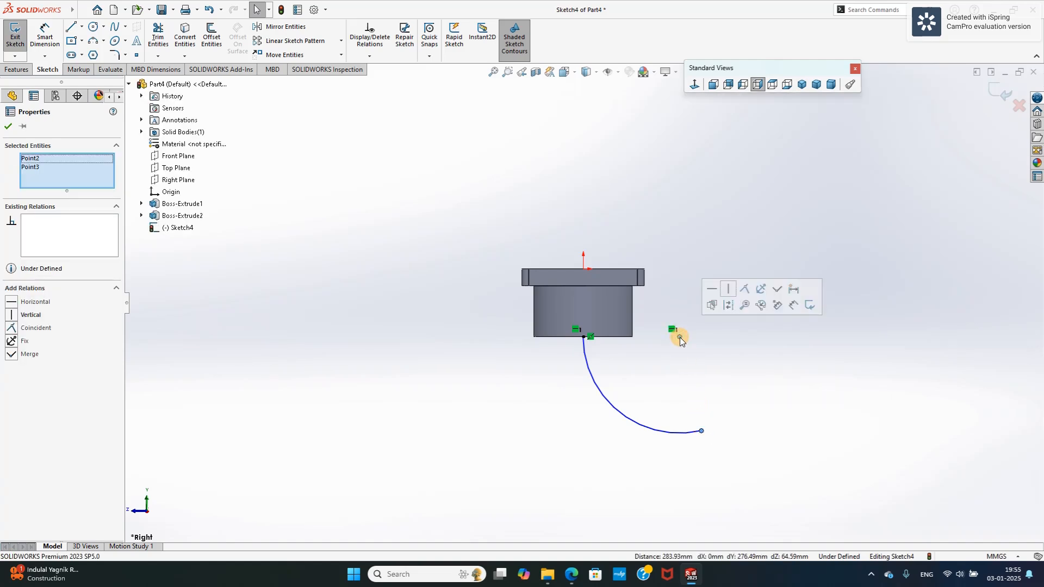
{"action": "left_click", "coordinate": [728, 292]}
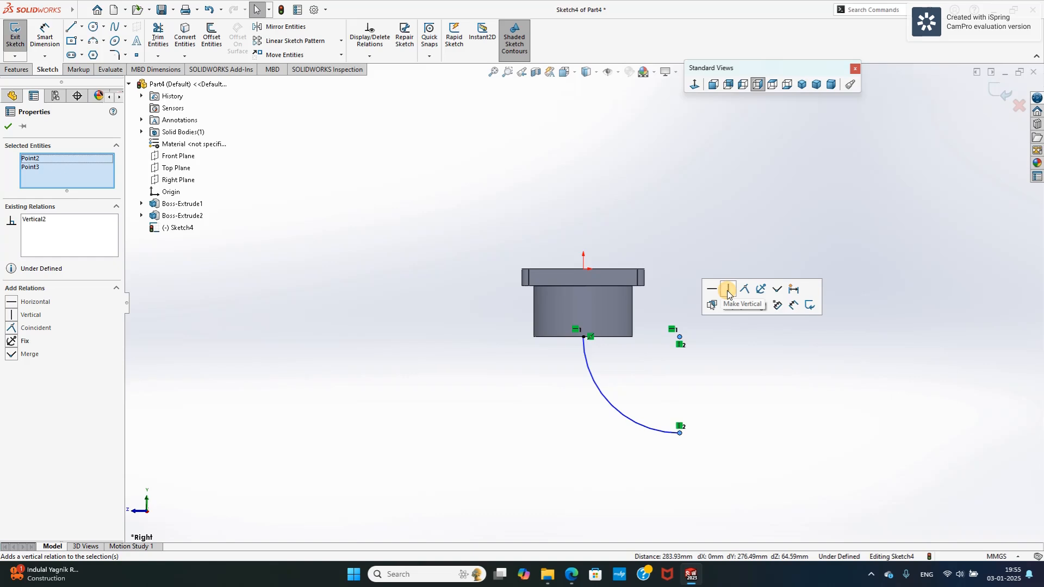
{"action": "left_click", "coordinate": [717, 373]}
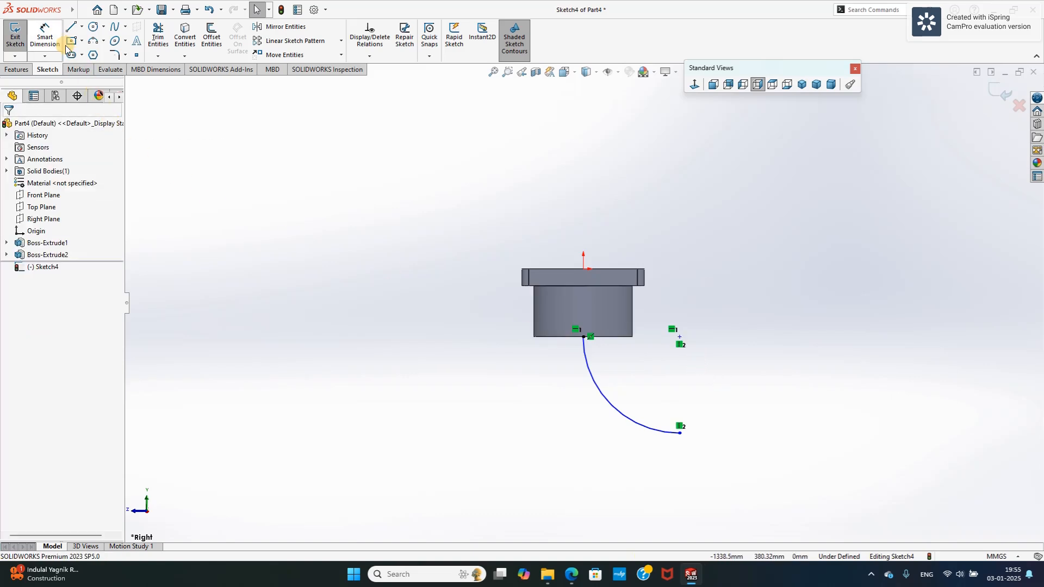
Dimension the path arc's radius and set it to 260 mm.
{"action": "left_click", "coordinate": [45, 34]}
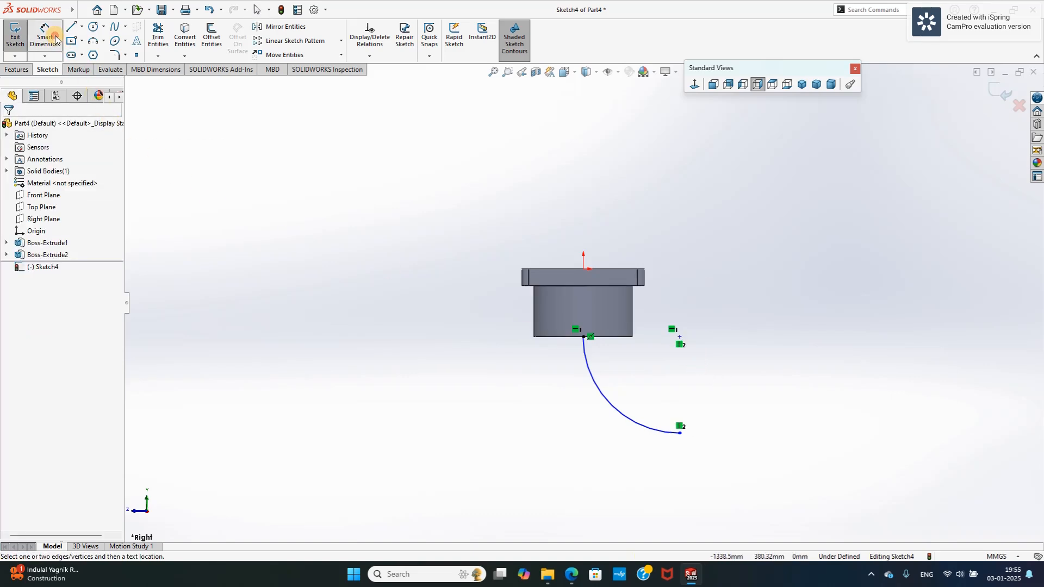
{"action": "left_click", "coordinate": [595, 387]}
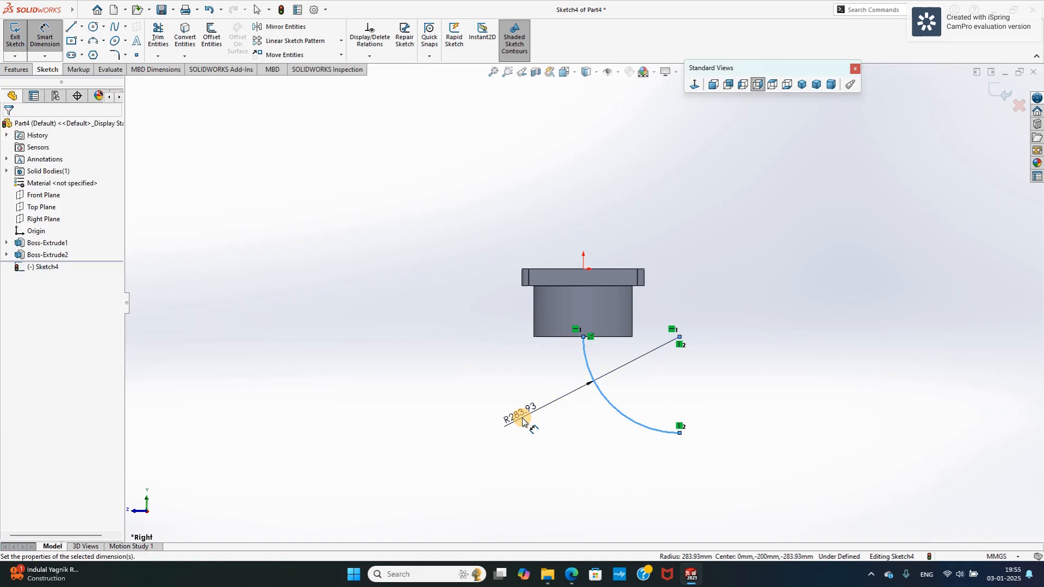
{"action": "left_click", "coordinate": [522, 421]}
{"action": "type", "text": "260"}
{"action": "key", "text": "Return"}
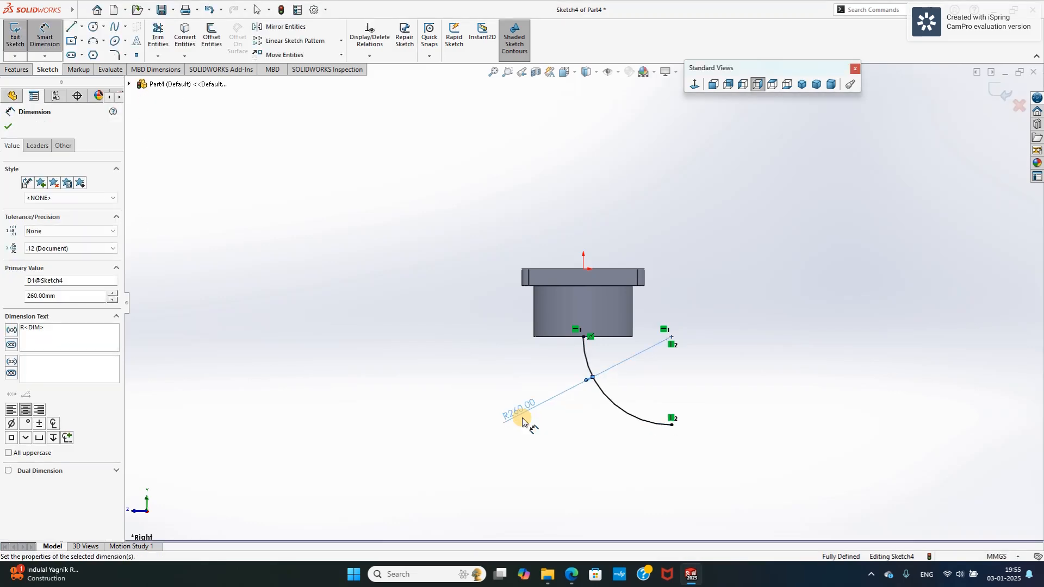
{"action": "left_click", "coordinate": [8, 126]}
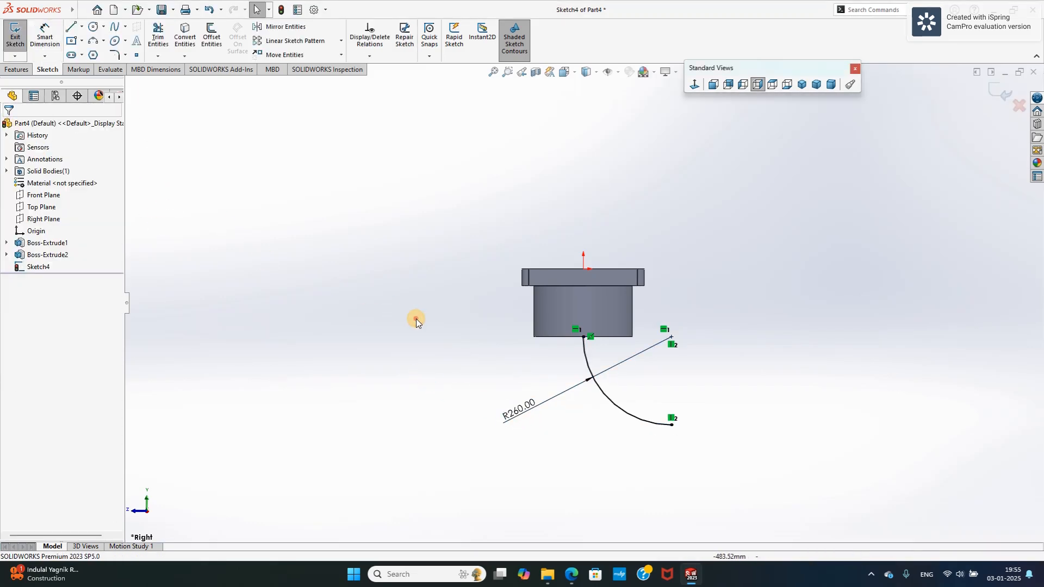
Sweep the ring-shaped end face of the straight pipe along the arc sketch to form the bend.
{"action": "middle_click_drag", "start_coordinate": [416, 319], "coordinate": [232, 198]}
{"action": "left_click", "coordinate": [22, 70]}
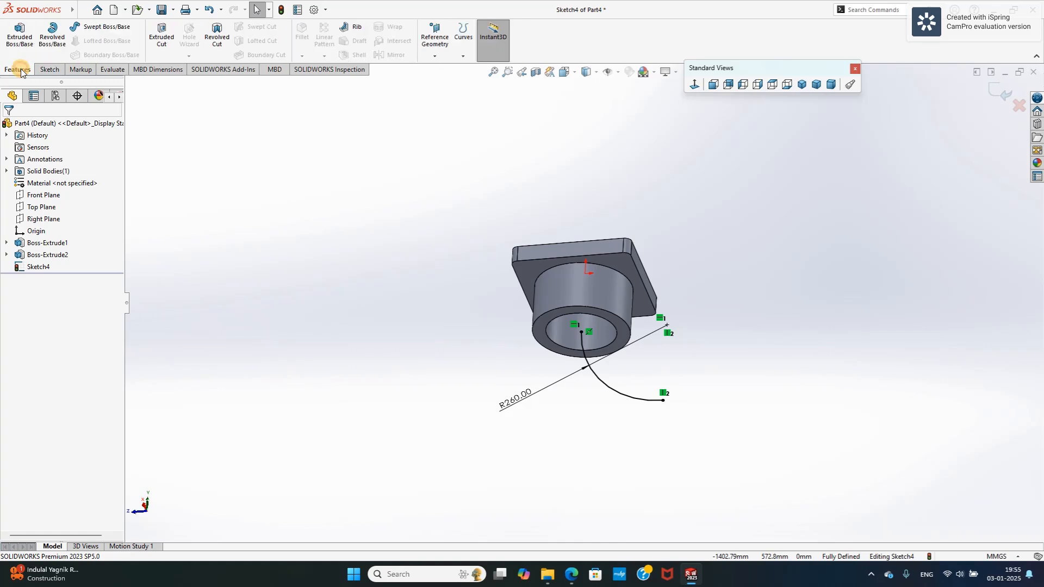
{"action": "left_click", "coordinate": [103, 27]}
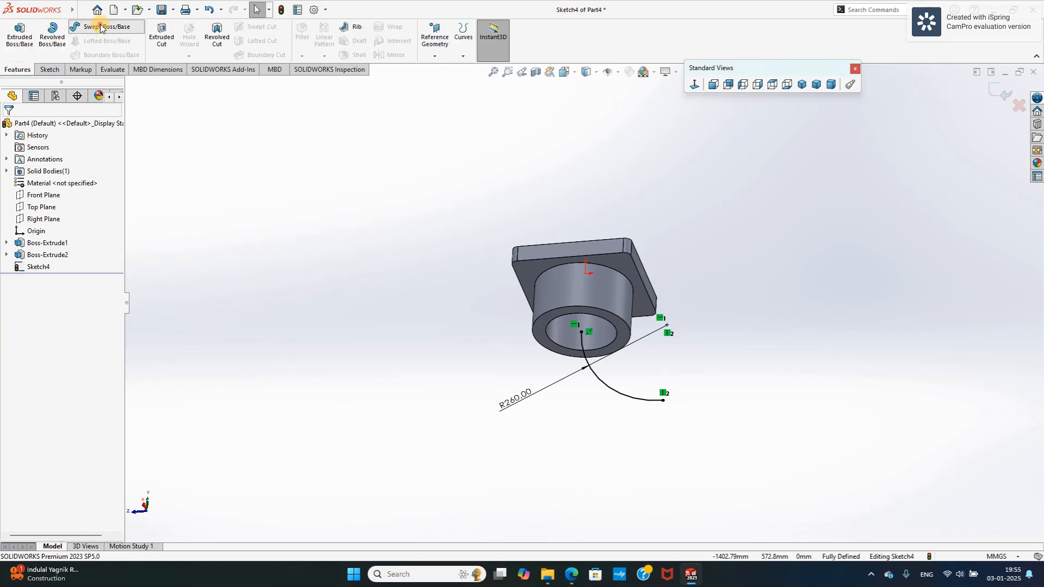
{"action": "left_click", "coordinate": [554, 314]}
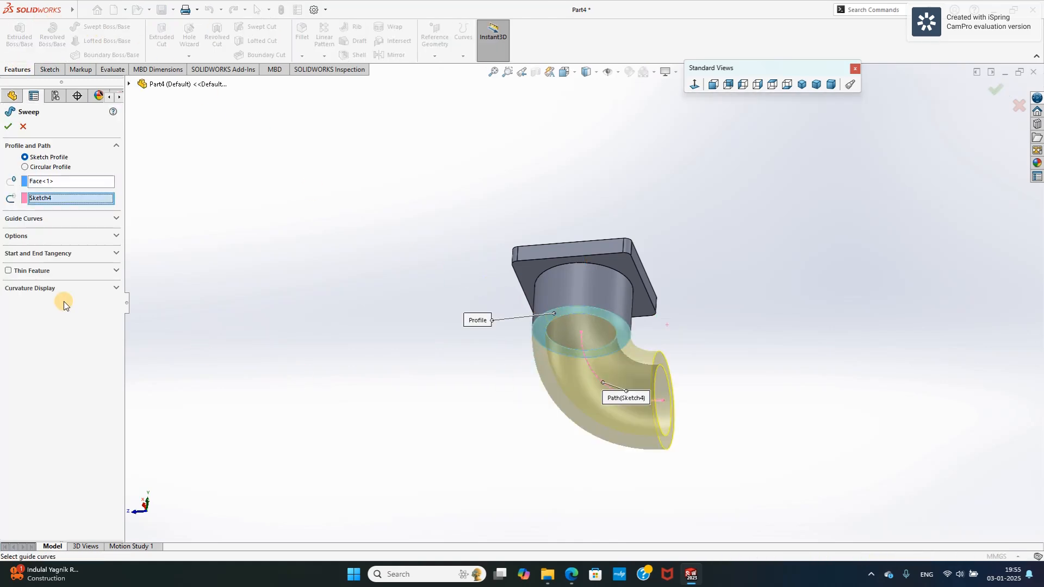
{"action": "left_click", "coordinate": [8, 126]}
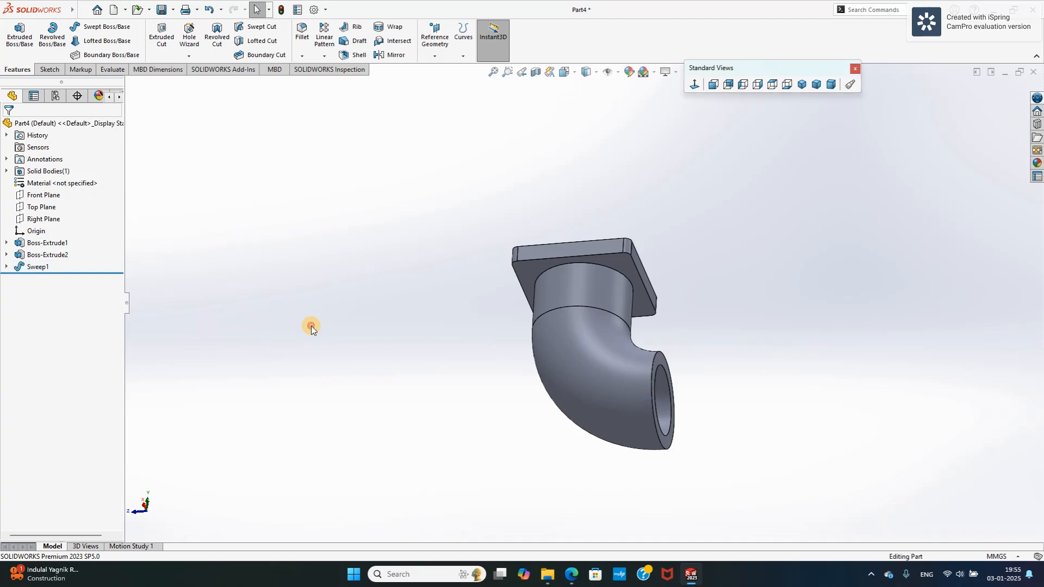
Open a new sketch on the ring-shaped face at the bend's open end.
{"action": "middle_click_drag", "start_coordinate": [311, 326], "coordinate": [384, 390]}
{"action": "scroll", "coordinate": [588, 338], "scroll_direction": "down", "scroll_amount": 3}
{"action": "scroll", "coordinate": [719, 344], "scroll_direction": "down", "scroll_amount": 3}
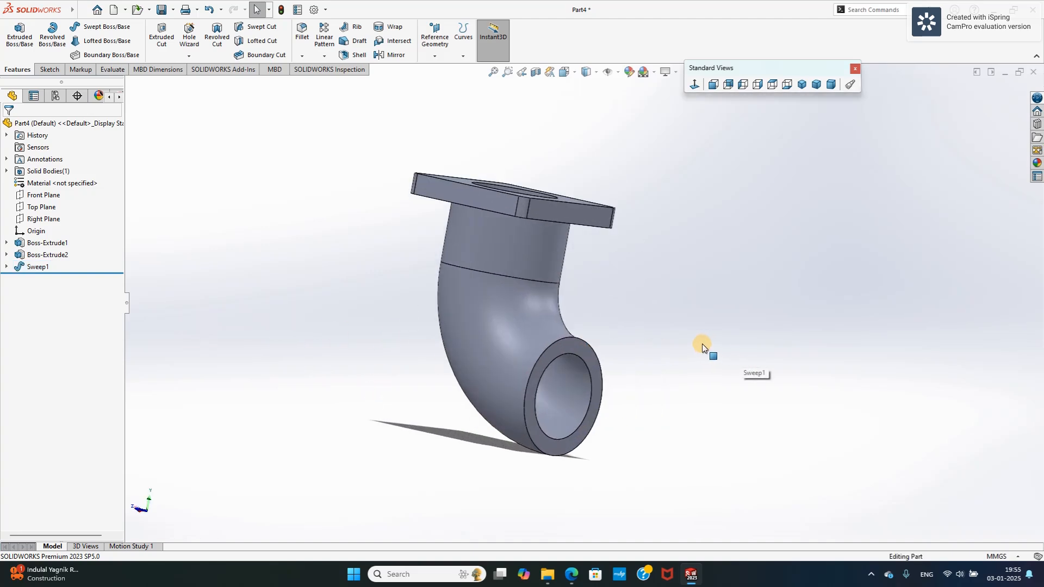
{"action": "middle_click_drag", "start_coordinate": [701, 345], "coordinate": [629, 321]}
{"action": "left_click", "coordinate": [22, 40]}
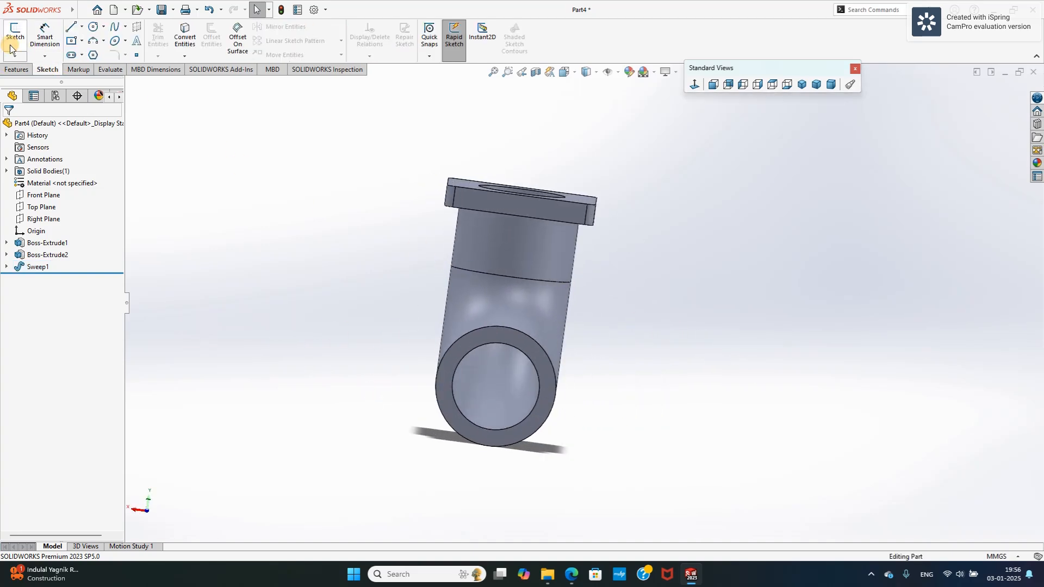
{"action": "left_click", "coordinate": [469, 343]}
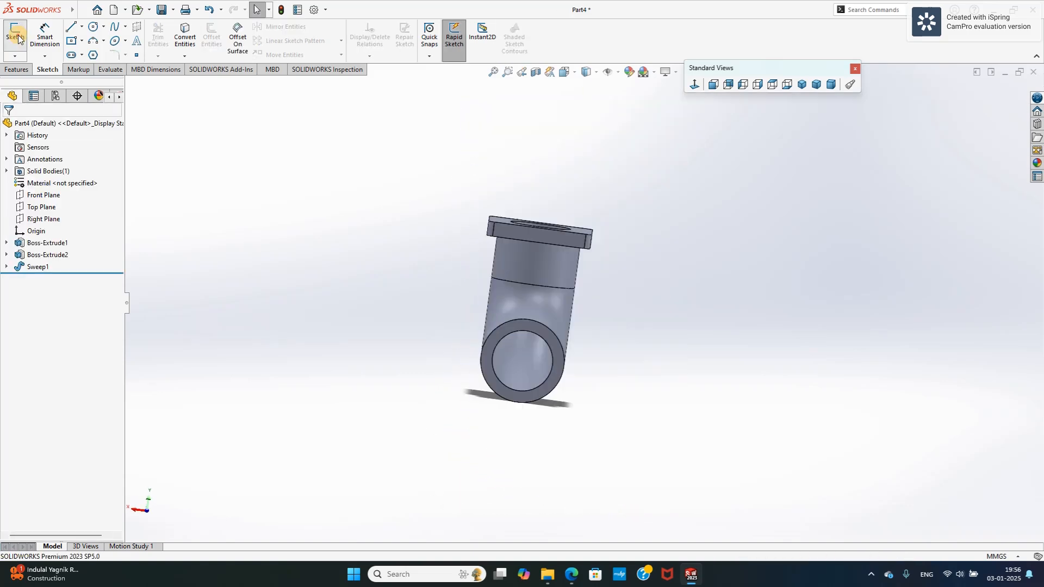
{"action": "left_click", "coordinate": [15, 37]}
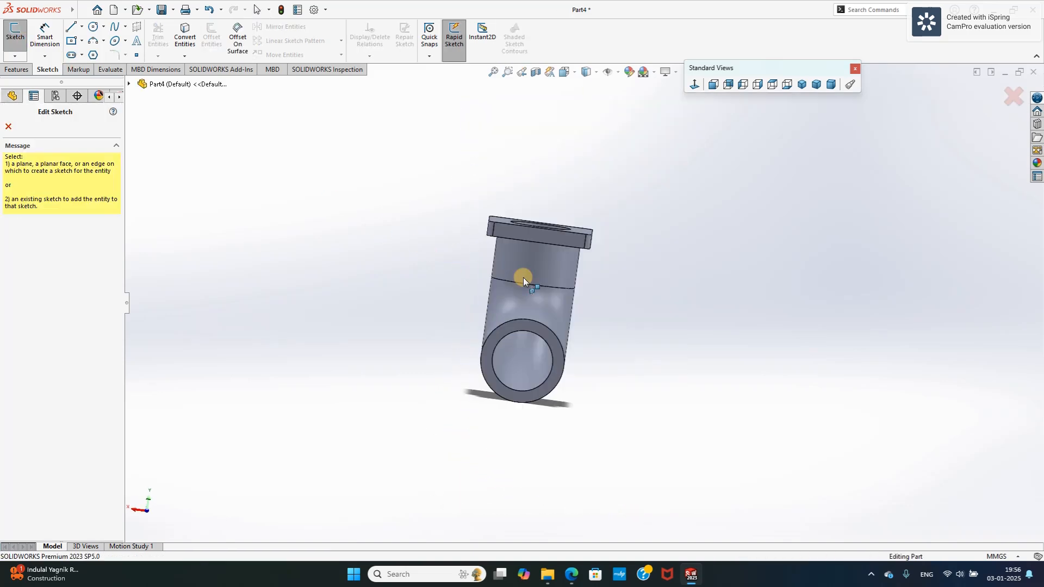
{"action": "left_click", "coordinate": [548, 334]}
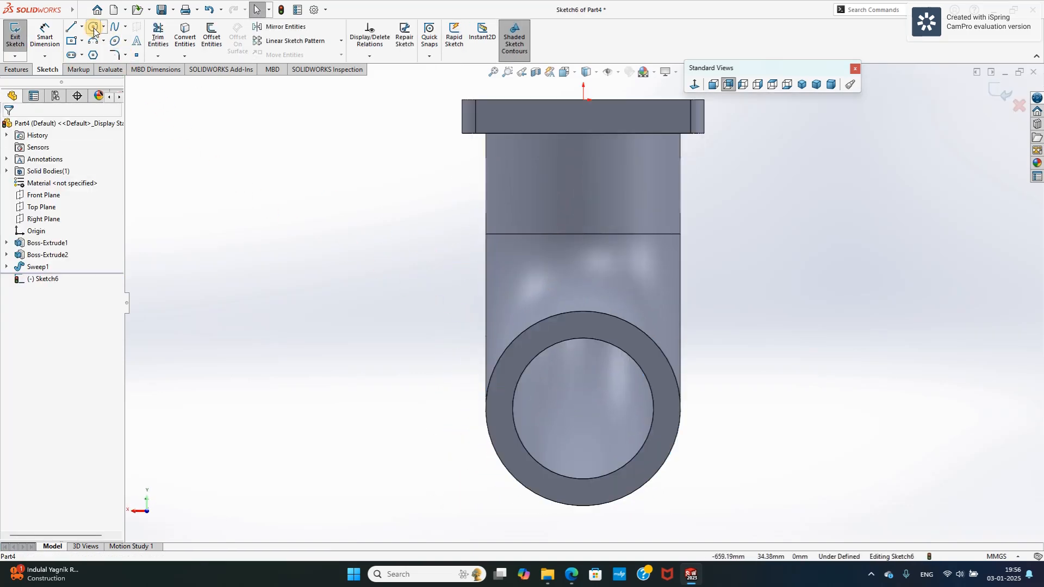
Sketch two concentric circles of 145 mm and 105 mm radius on the bend's outer and inner edges.
{"action": "left_click", "coordinate": [93, 28]}
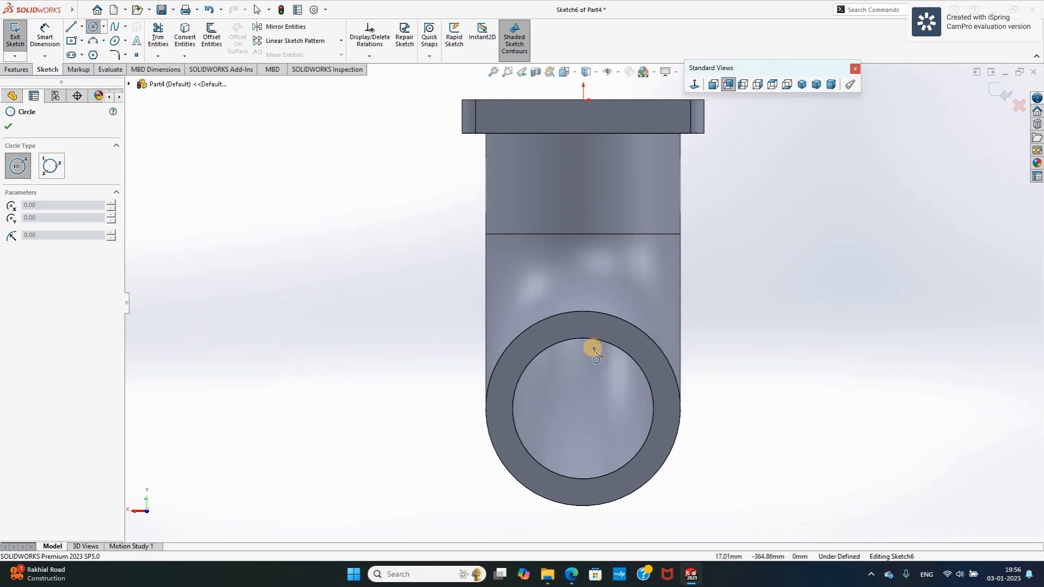
{"action": "left_click", "coordinate": [589, 412]}
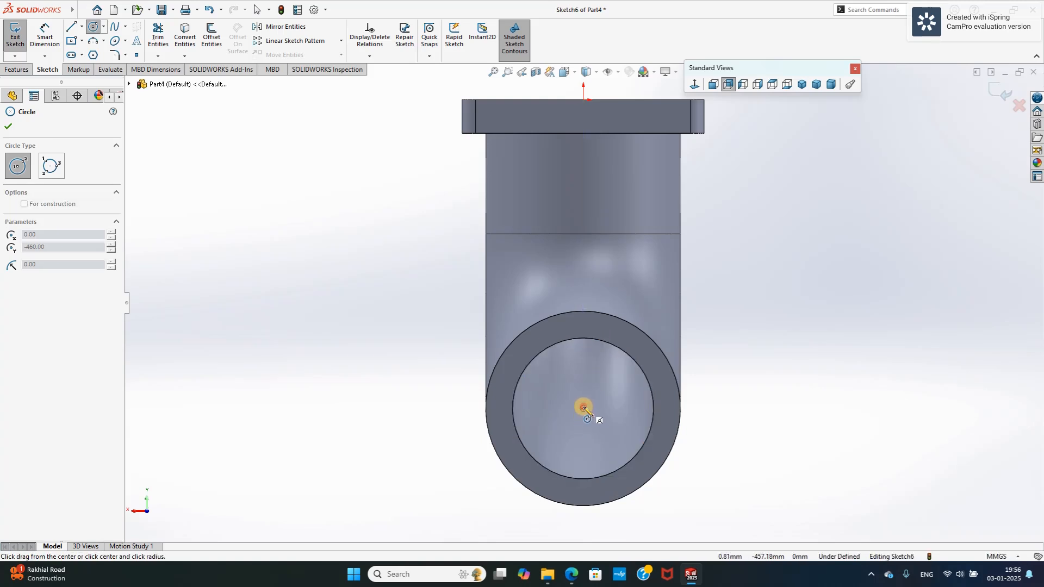
{"action": "left_click", "coordinate": [654, 341]}
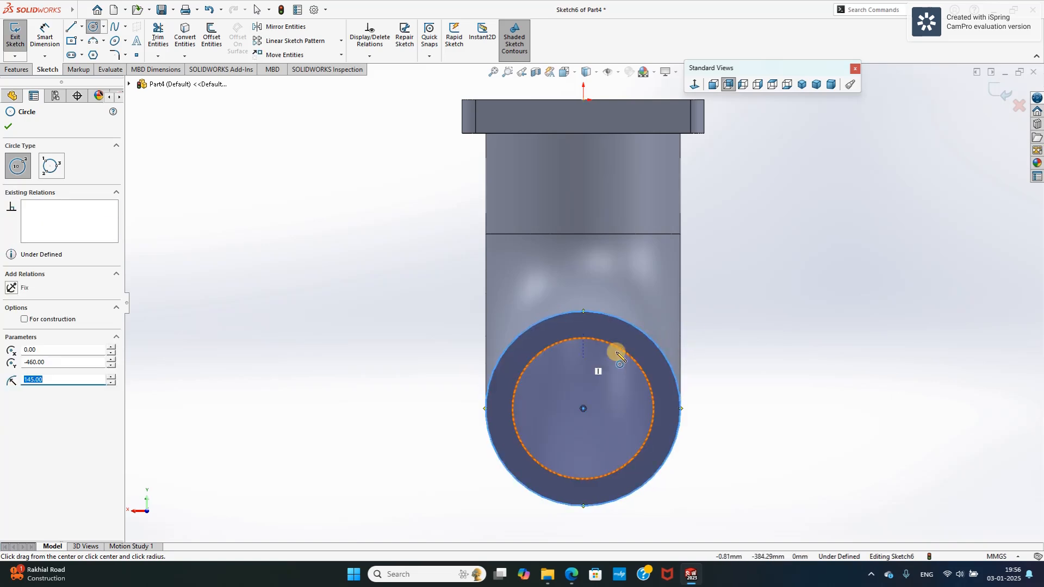
{"action": "left_click", "coordinate": [583, 409]}
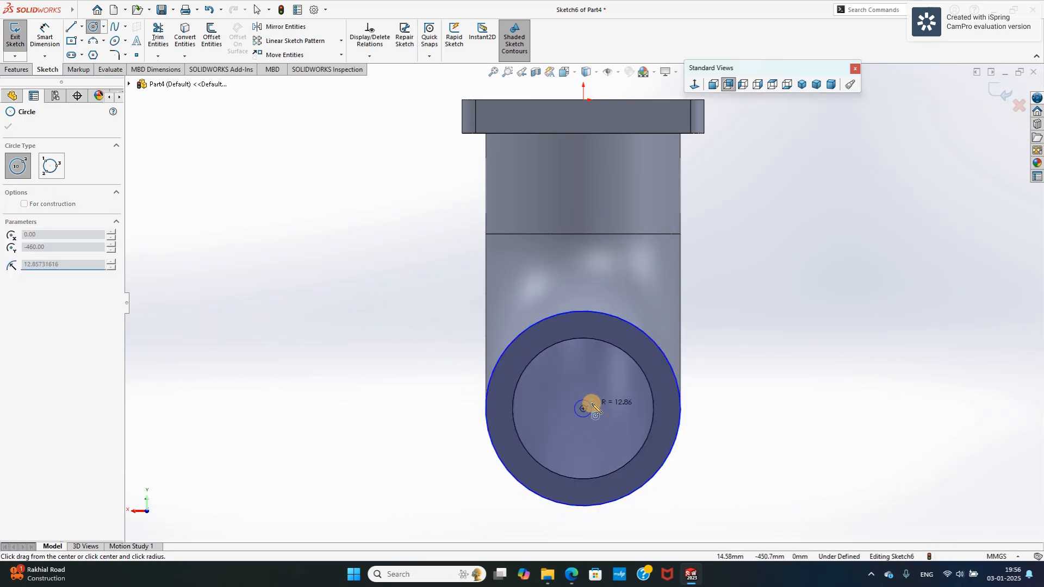
{"action": "left_click", "coordinate": [635, 359]}
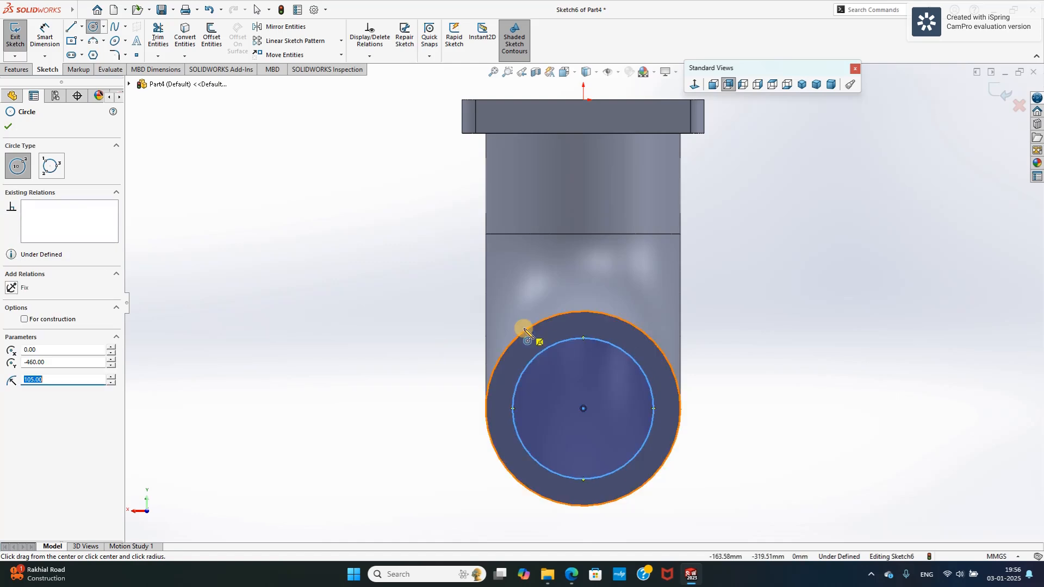
{"action": "left_click", "coordinate": [12, 129]}
Extrude the ring between the two circles 150 mm outward from the bend's end as a merged blind boss.
{"action": "scroll", "coordinate": [445, 268], "scroll_direction": "up", "scroll_amount": 3}
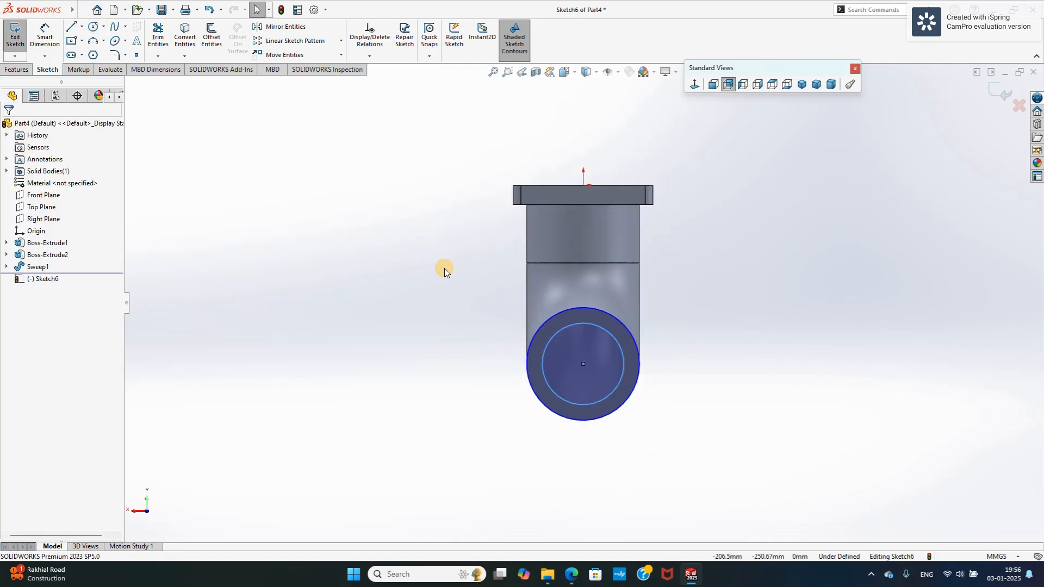
{"action": "middle_click_drag", "start_coordinate": [445, 269], "coordinate": [474, 288]}
{"action": "left_click", "coordinate": [17, 69]}
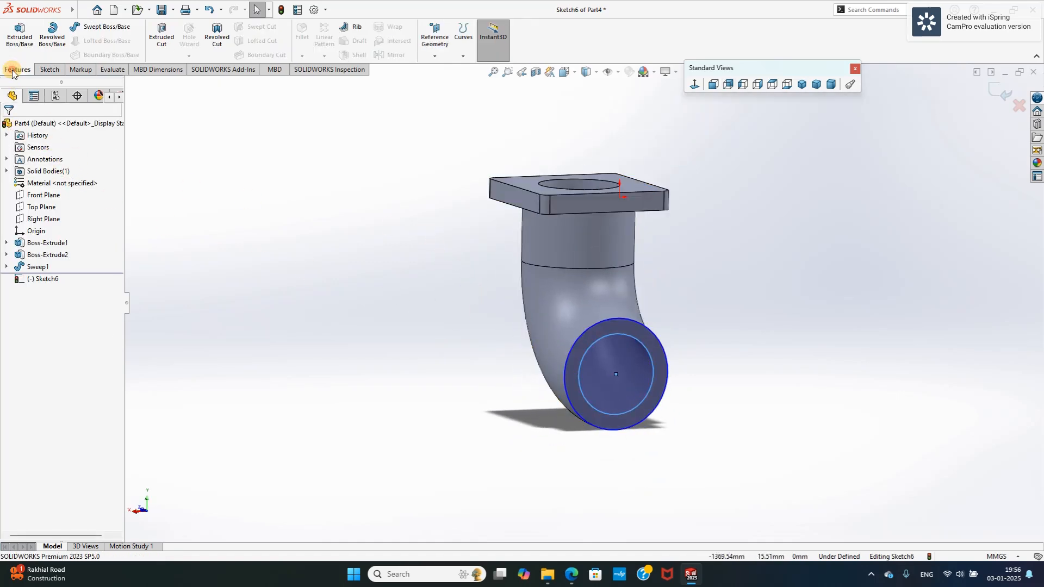
{"action": "mouse_move", "coordinate": [397, 250]}
{"action": "middle_mouse_down"}
{"action": "mouse_move", "coordinate": [464, 324]}
{"action": "mouse_move", "coordinate": [394, 334]}
{"action": "middle_mouse_up"}
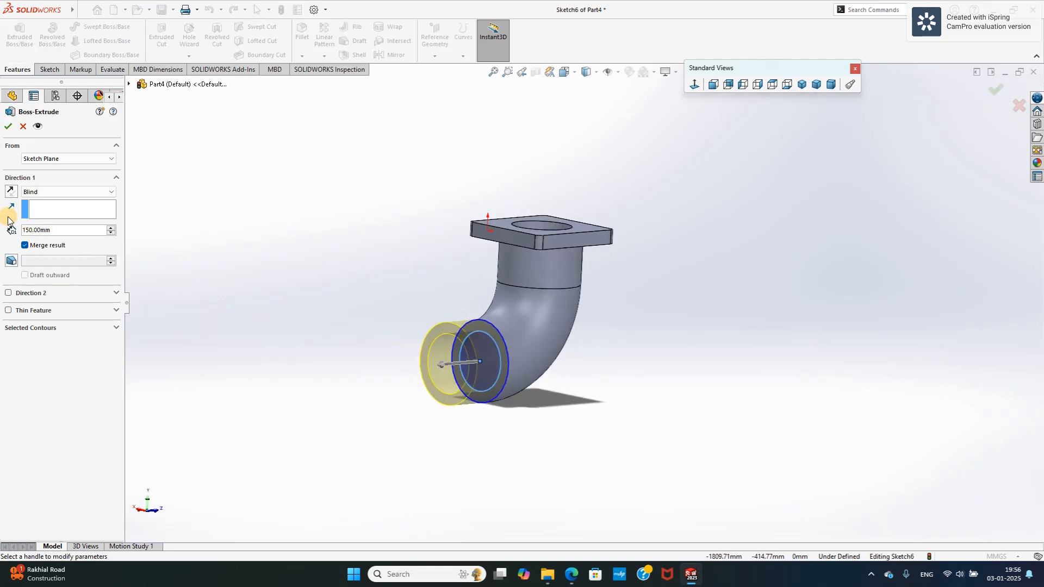
{"action": "left_click", "coordinate": [9, 127]}
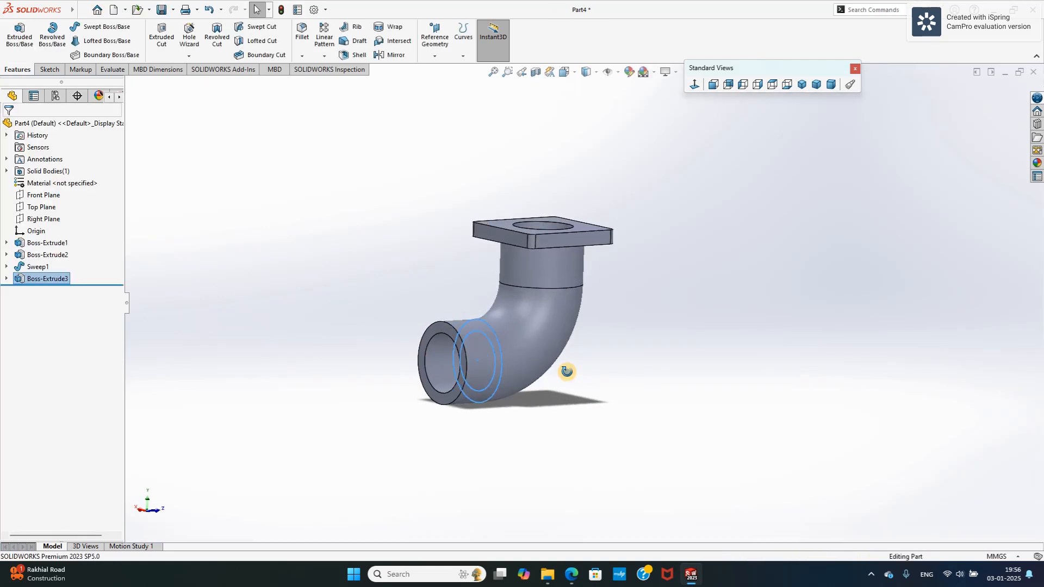
Open a new sketch on the end face of the horizontal straight pipe.
{"action": "scroll", "coordinate": [667, 342], "scroll_direction": "down", "scroll_amount": 3}
{"action": "scroll", "coordinate": [667, 333], "scroll_direction": "up", "scroll_amount": 2}
{"action": "middle_click_drag", "start_coordinate": [626, 310], "coordinate": [667, 317]}
{"action": "left_click", "coordinate": [668, 317]}
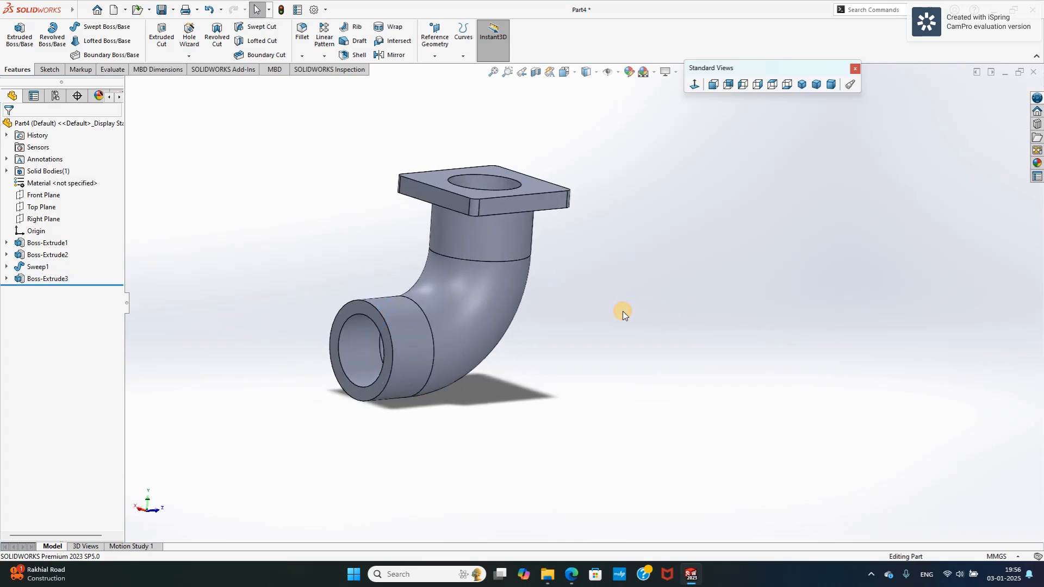
{"action": "left_click", "coordinate": [51, 70]}
{"action": "left_click", "coordinate": [16, 35]}
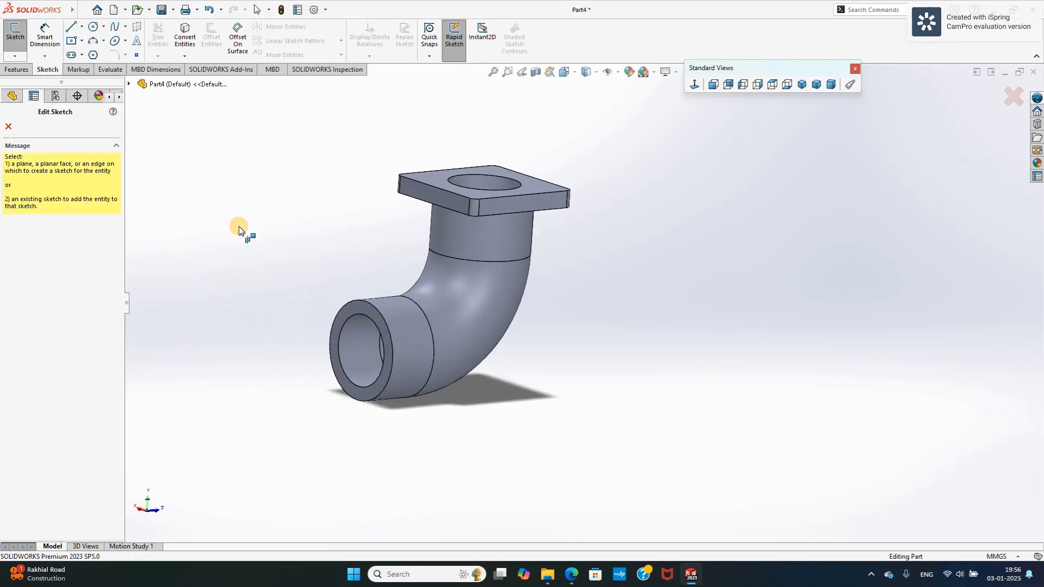
{"action": "left_click", "coordinate": [348, 315]}
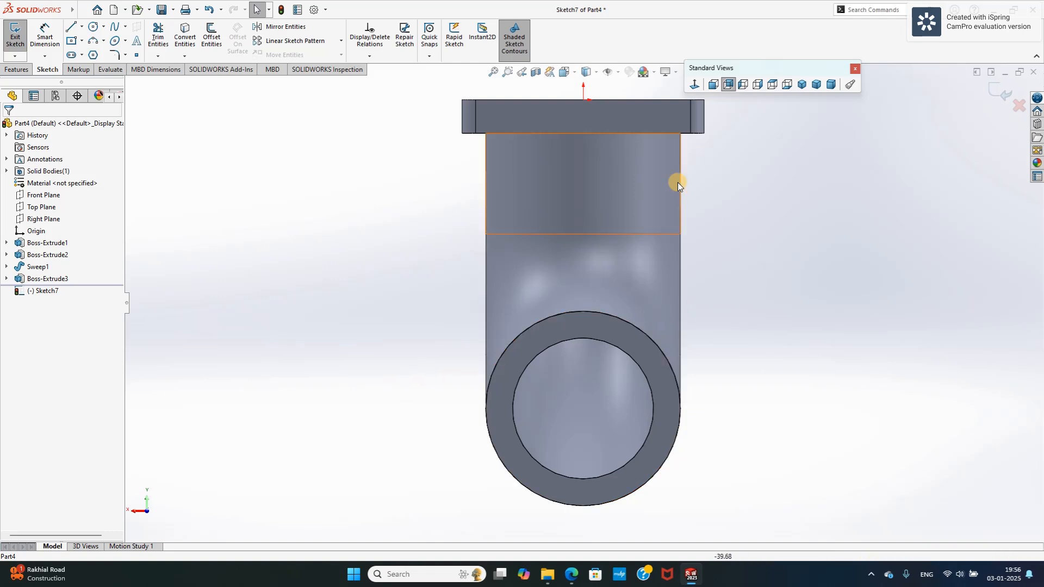
Sketch a centre rectangle about 348 mm wide and 333 mm high around the pipe's end, centred on the bore.
{"action": "left_click", "coordinate": [70, 41]}
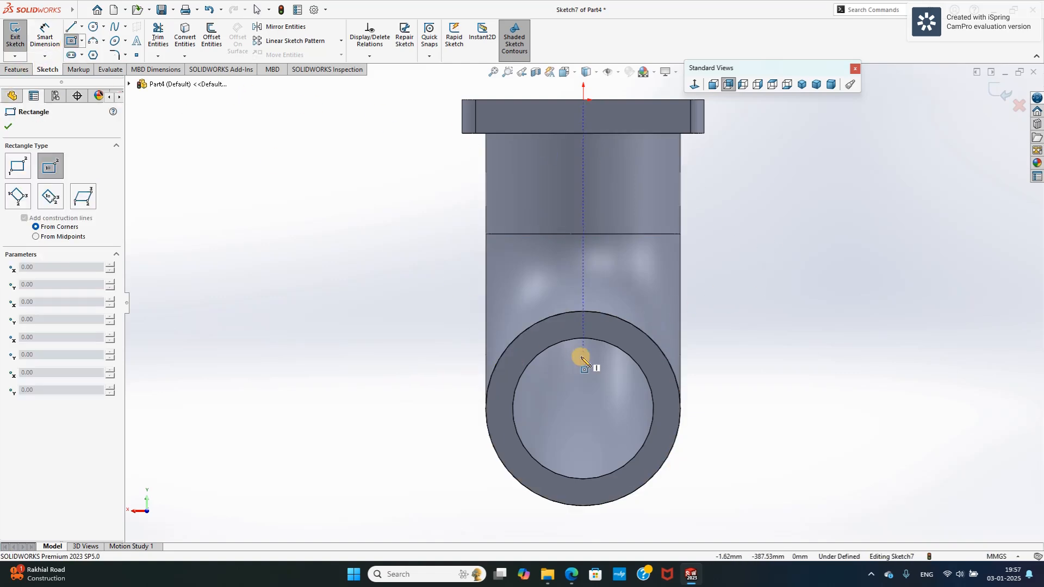
{"action": "left_click", "coordinate": [583, 408]}
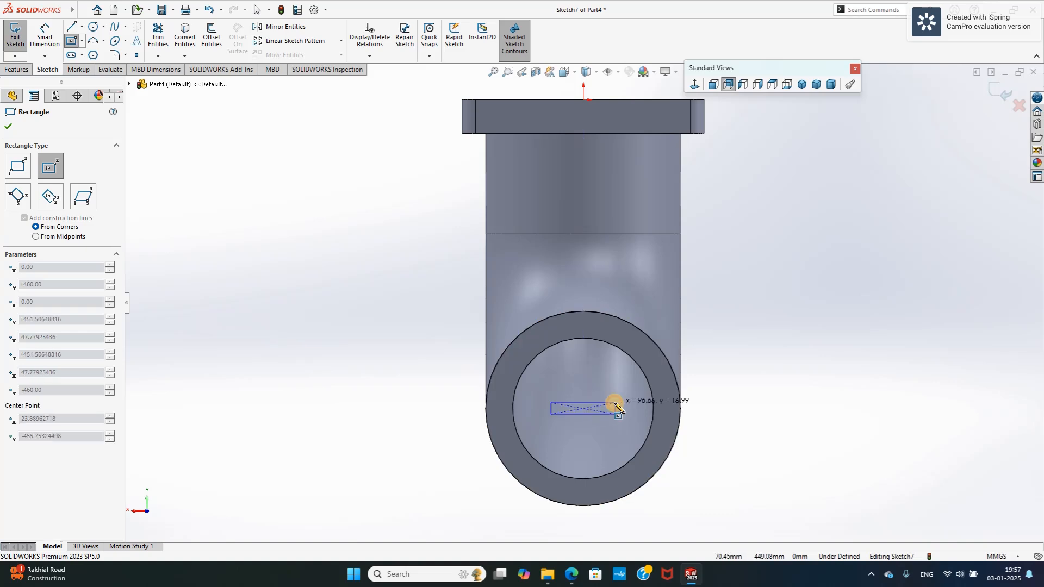
{"action": "left_click", "coordinate": [700, 299]}
{"action": "right_click", "coordinate": [798, 231]}
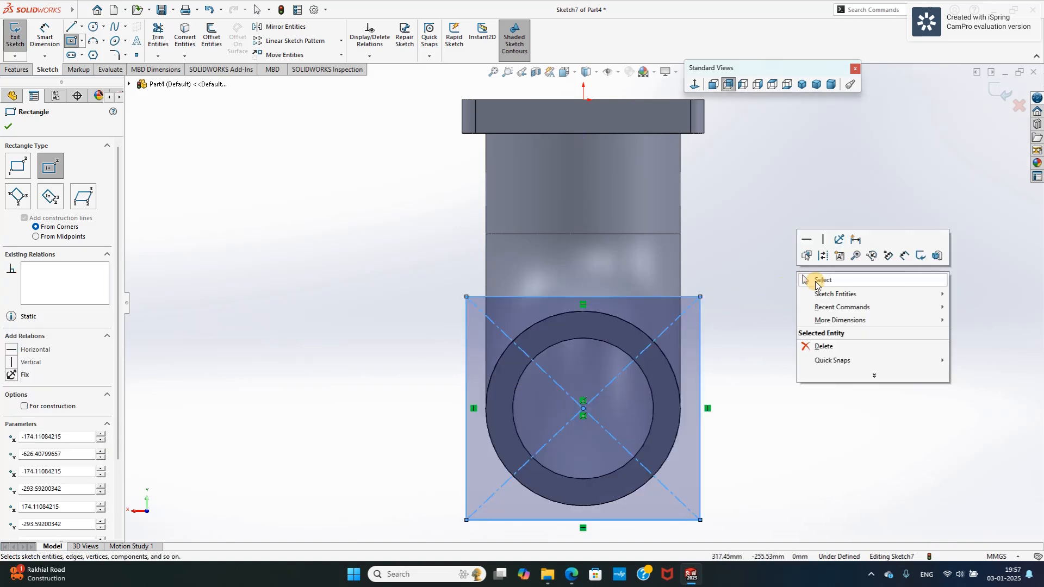
{"action": "left_click", "coordinate": [818, 273]}
Dimension the rectangle's vertical side and set it to 360 mm.
{"action": "left_click", "coordinate": [43, 33]}
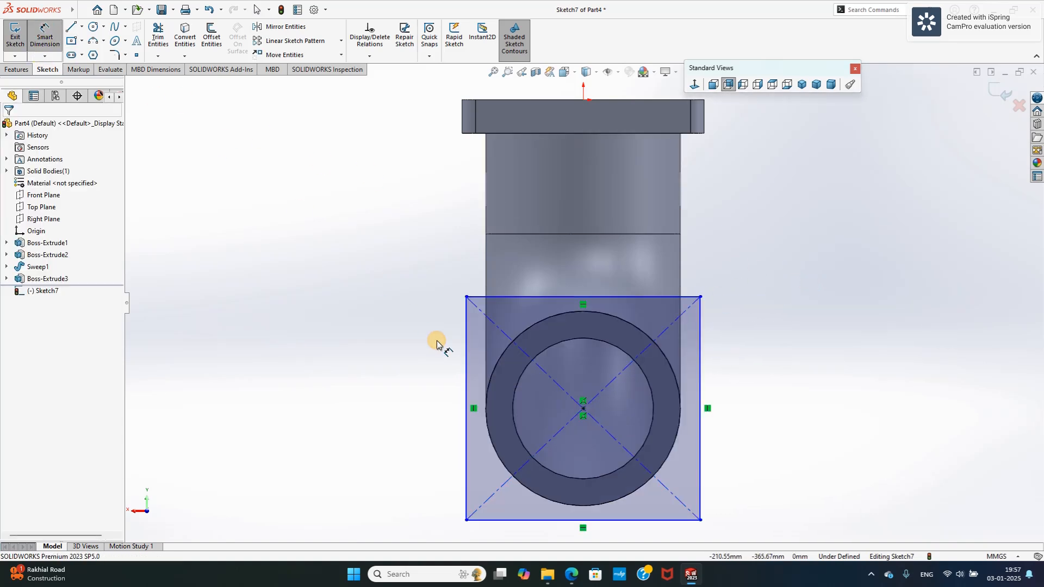
{"action": "left_click", "coordinate": [466, 363]}
{"action": "left_click", "coordinate": [406, 388]}
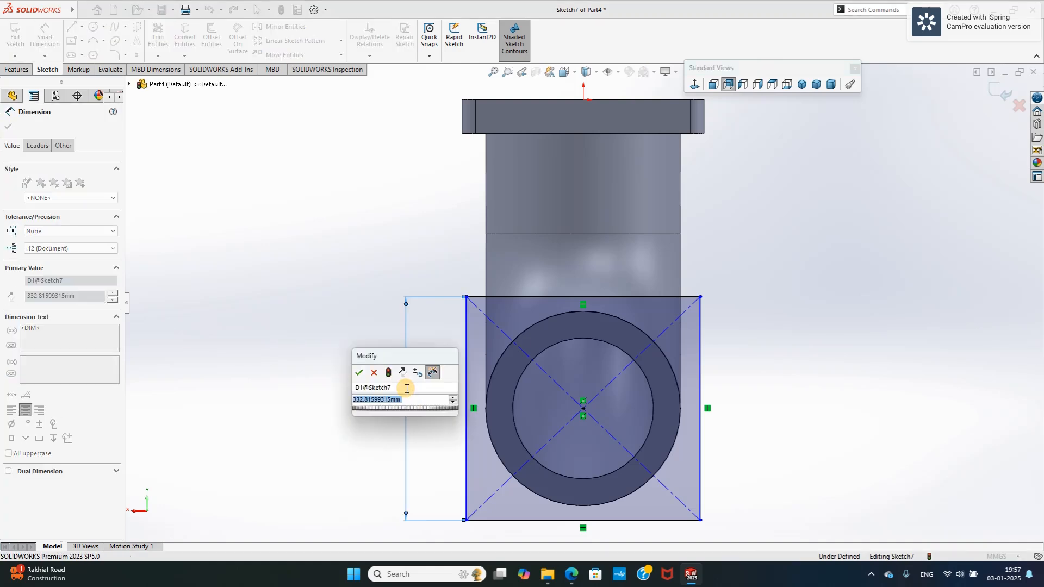
{"action": "type", "text": "360"}
{"action": "key", "text": "Return"}
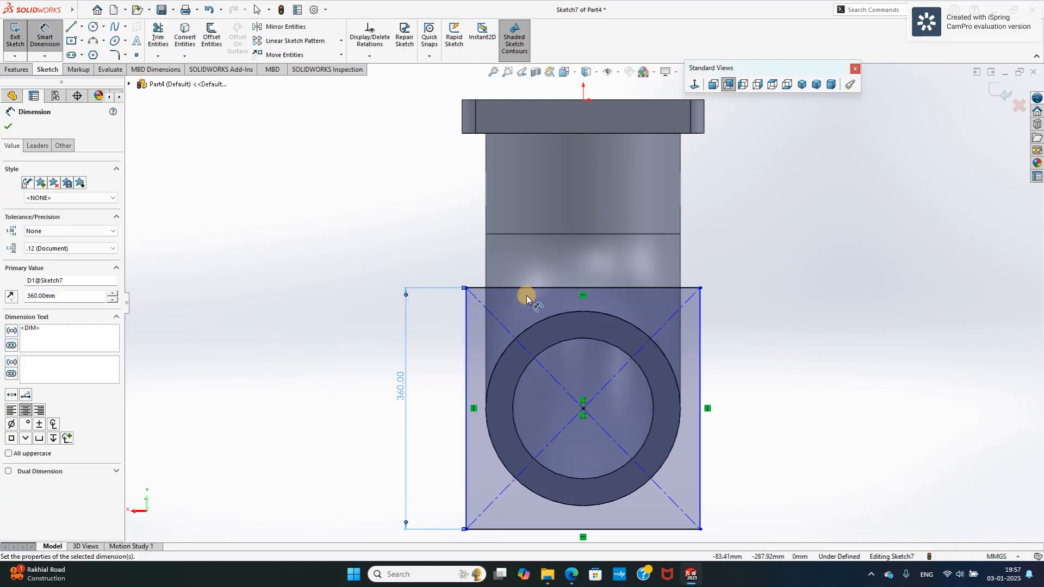
Dimension the rectangle's horizontal side and set it to 360 mm.
{"action": "left_click", "coordinate": [530, 288]}
{"action": "left_click", "coordinate": [544, 243]}
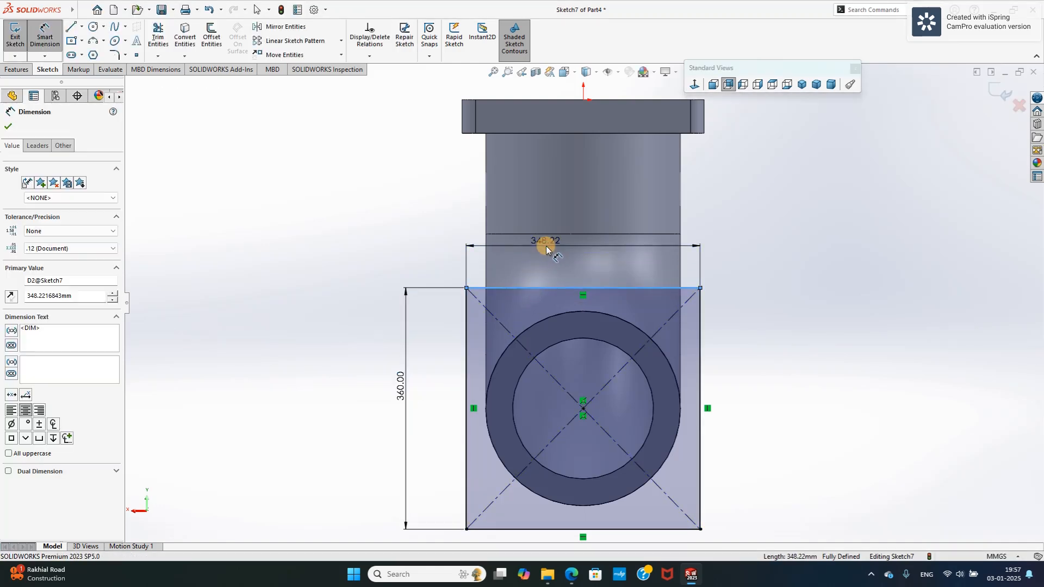
{"action": "type", "text": "360"}
{"action": "key", "text": "Return"}
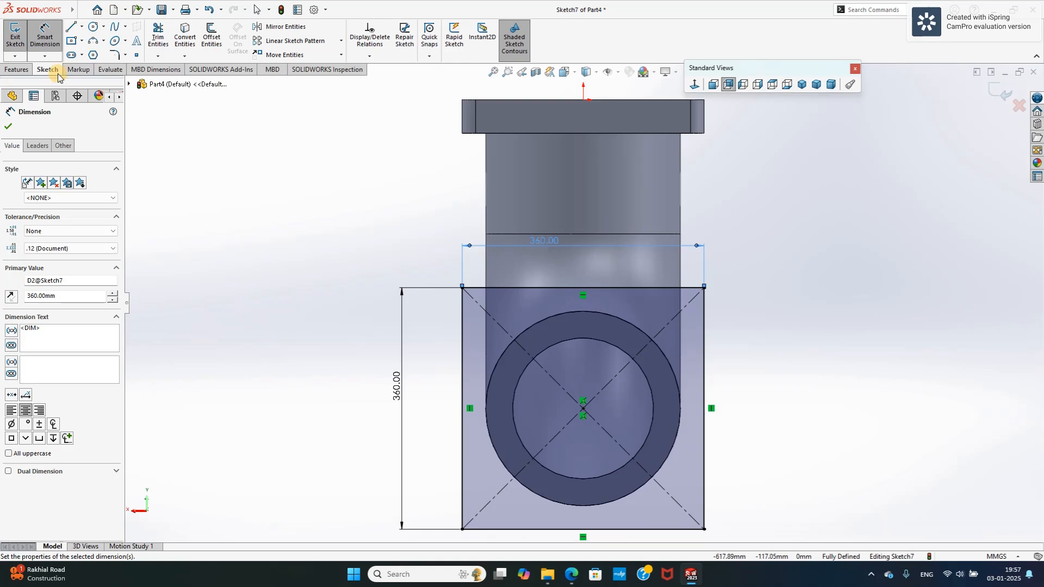
Sketch a circle of 105 mm radius on the rectangle's centre, matching the pipe bore, and finish the sketch.
{"action": "left_click", "coordinate": [91, 28]}
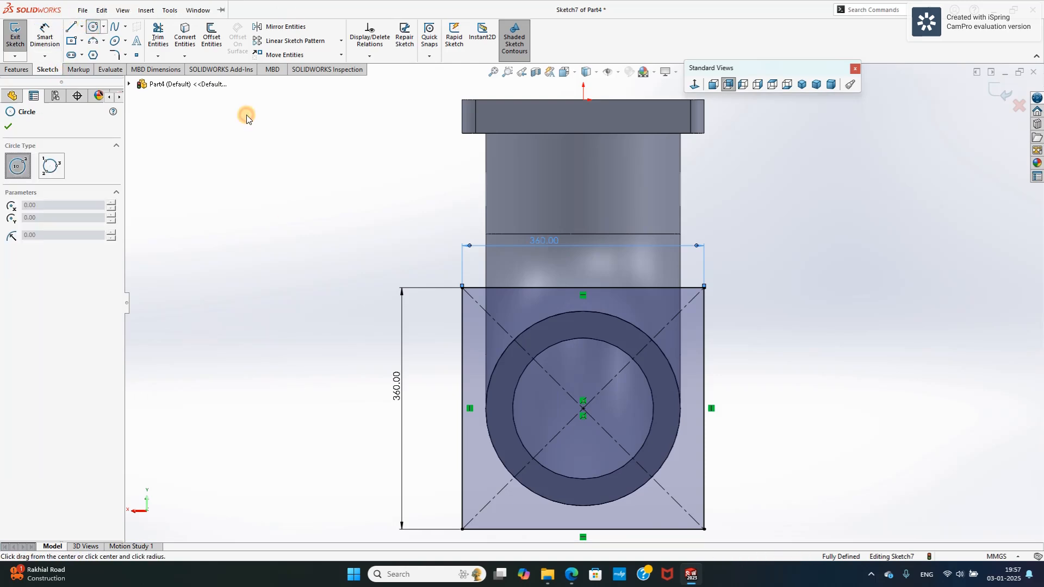
{"action": "left_click", "coordinate": [583, 409]}
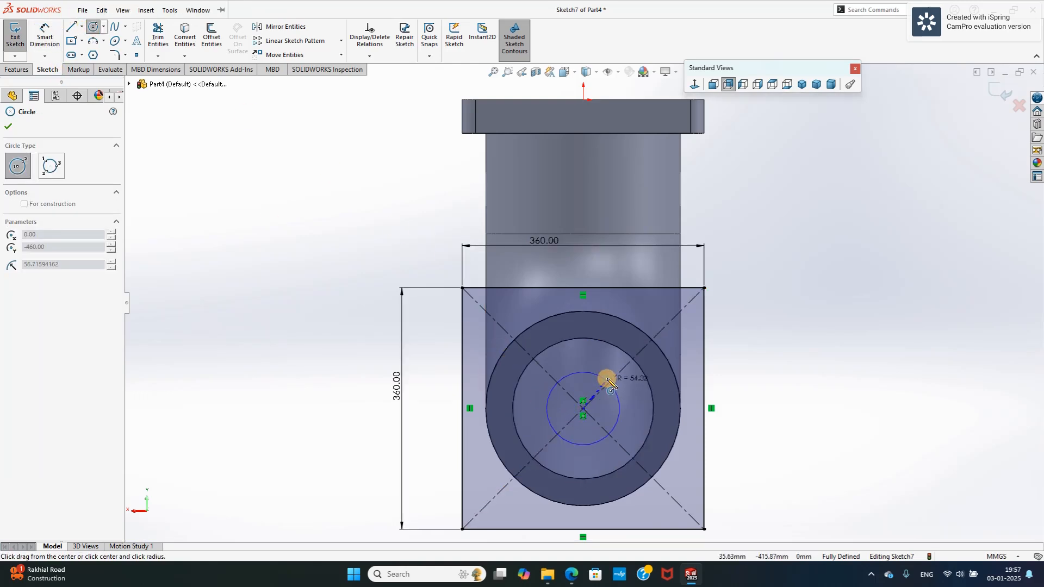
{"action": "left_click", "coordinate": [632, 361]}
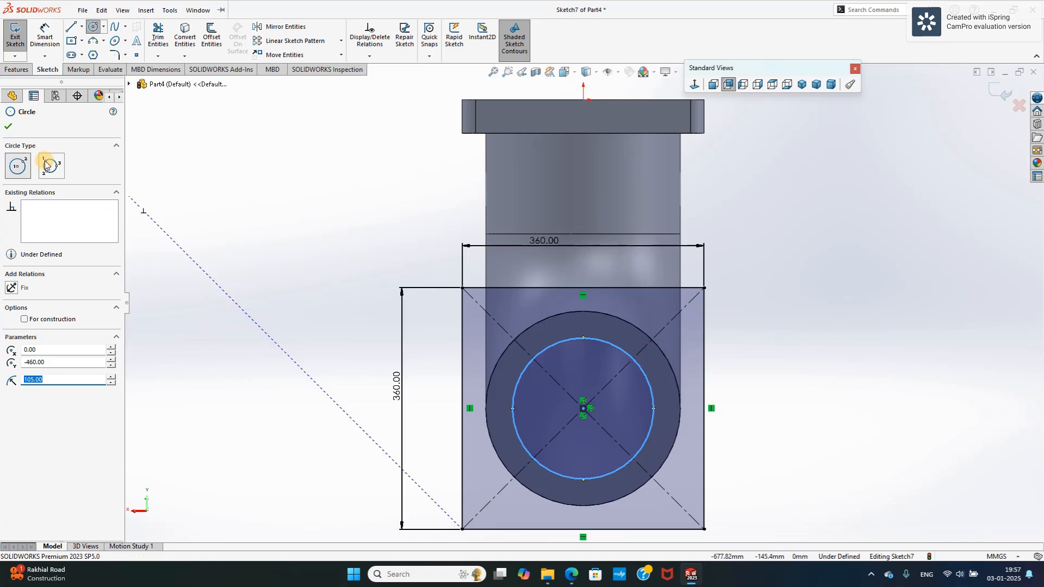
{"action": "left_click", "coordinate": [9, 127]}
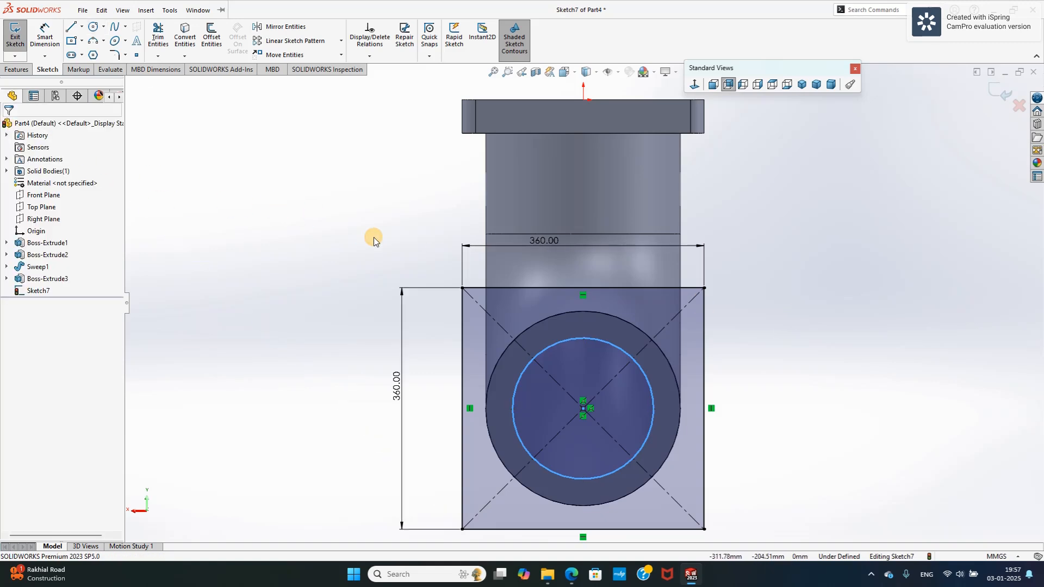
{"action": "left_click", "coordinate": [980, 101]}
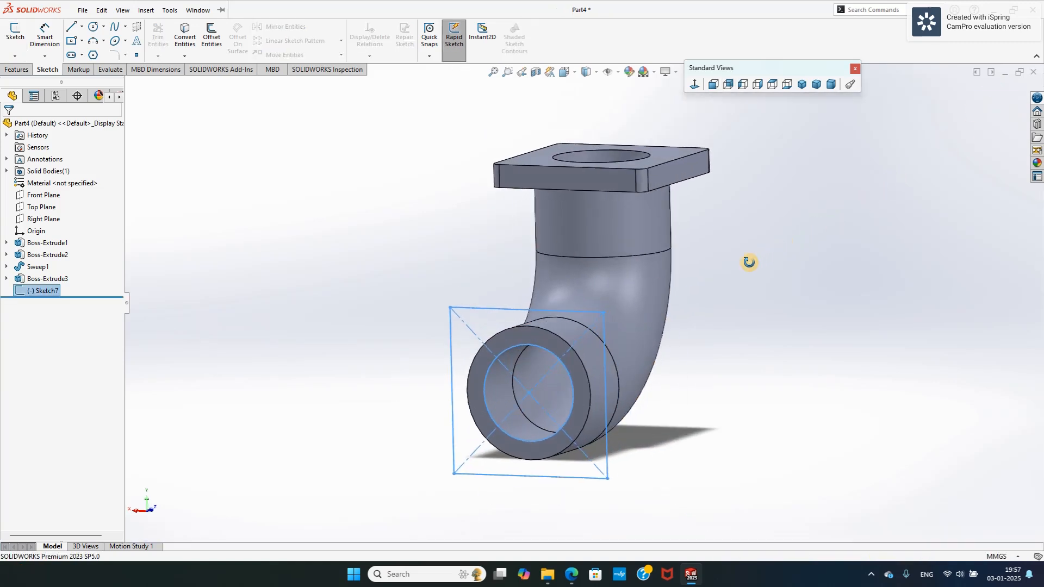
Extrude the square flange profile with its bore 50 mm outward from the pipe end as a merged blind boss.
{"action": "left_click", "coordinate": [16, 69]}
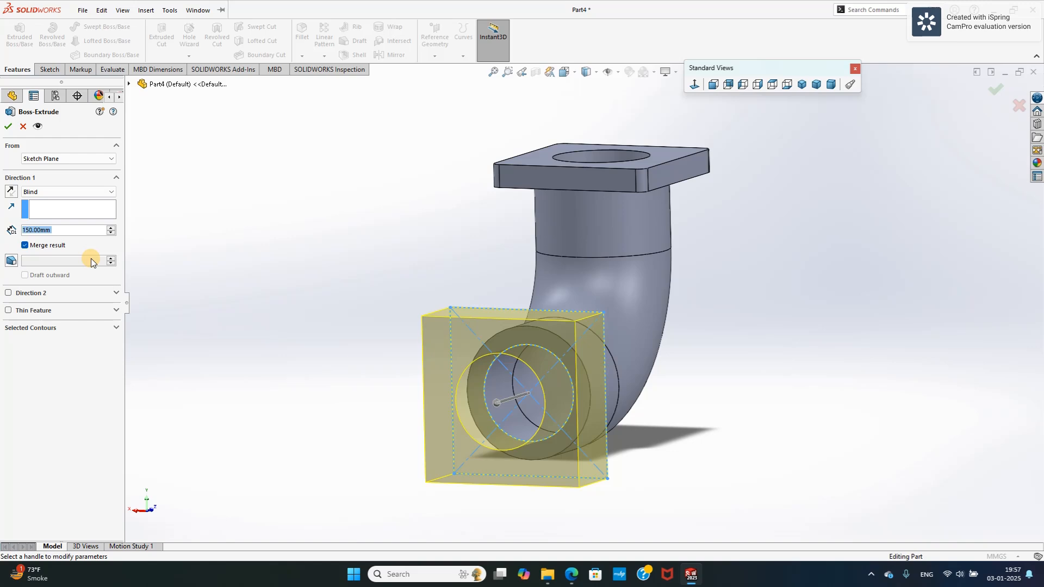
{"action": "type", "text": "50"}
{"action": "key", "text": "Return"}
{"action": "middle_click_drag", "start_coordinate": [194, 214], "coordinate": [229, 265]}
{"action": "left_click", "coordinate": [9, 130]}
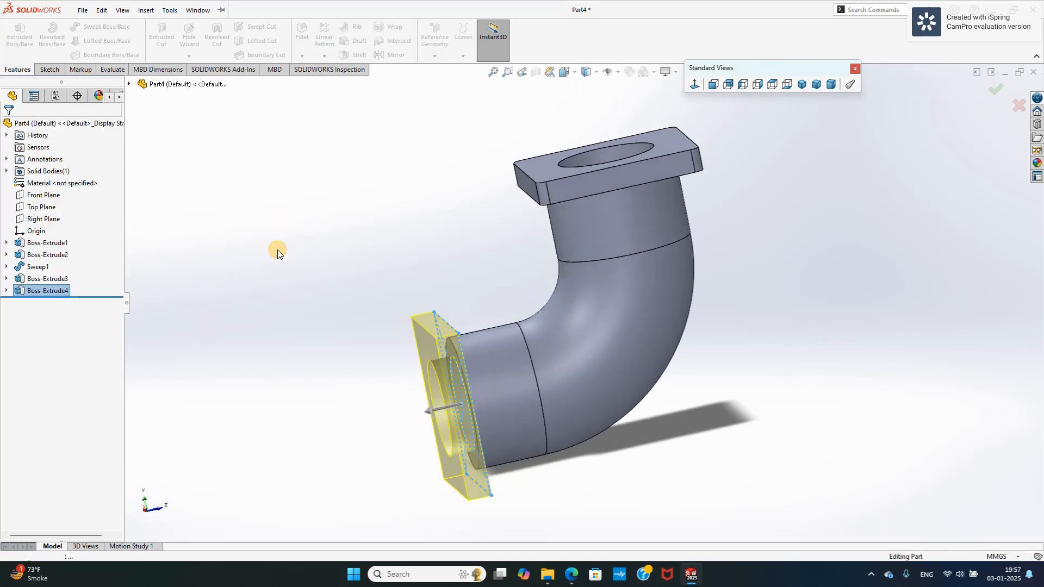
{"action": "left_click", "coordinate": [308, 251]}
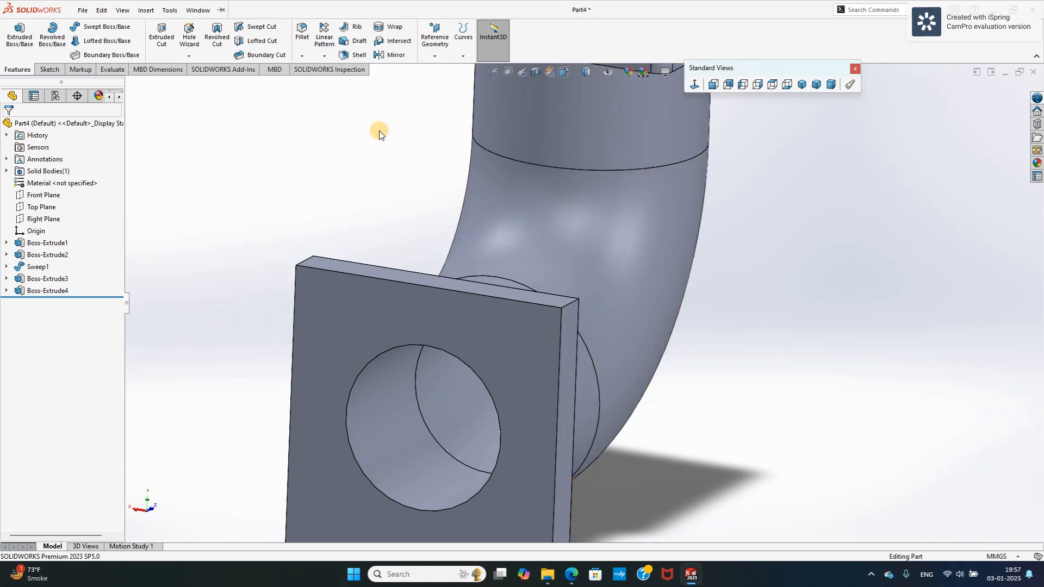
Fillet the four short corner edges of the second flange with a symmetric 20 mm radius.
{"action": "left_click", "coordinate": [303, 57]}
{"action": "left_click", "coordinate": [322, 68]}
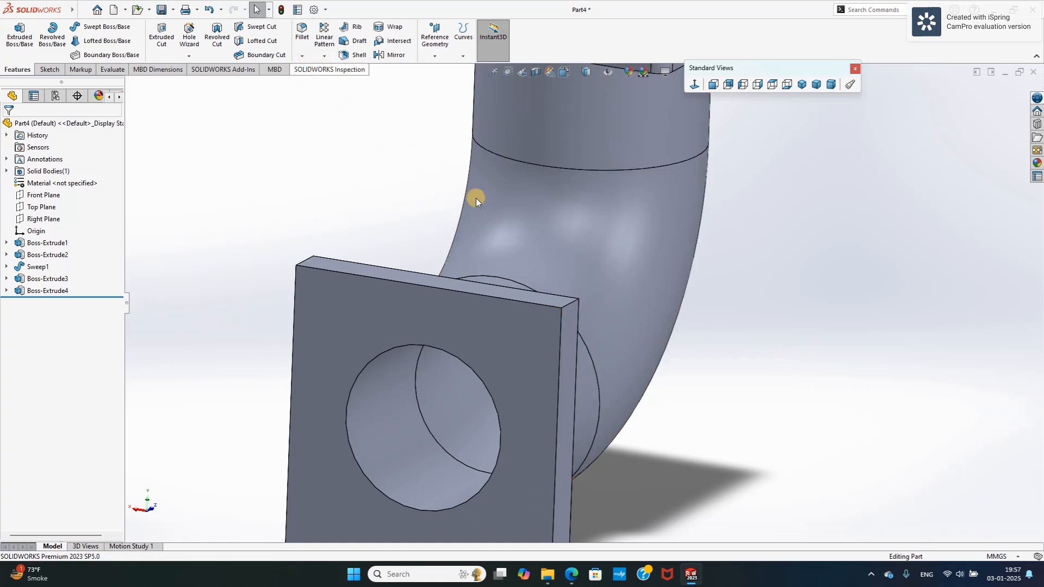
{"action": "left_click", "coordinate": [567, 303]}
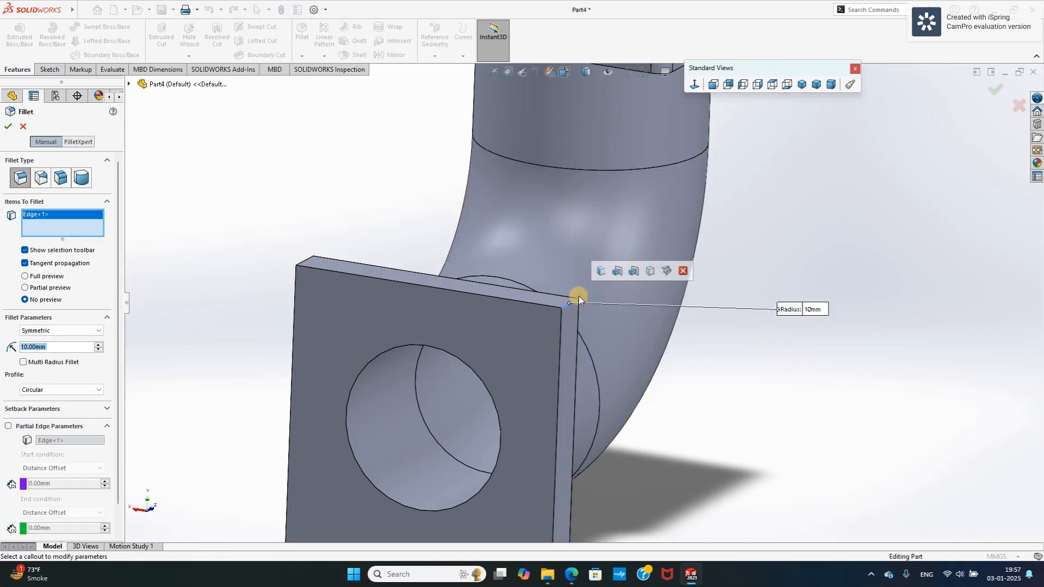
{"action": "left_click", "coordinate": [600, 272]}
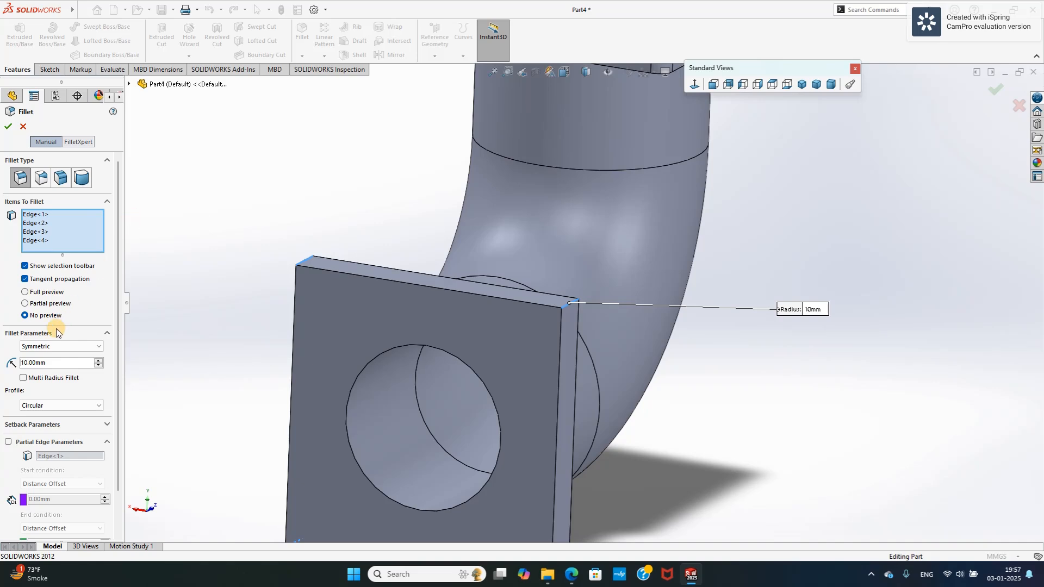
{"action": "left_click_drag", "start_coordinate": [51, 366], "coordinate": [16, 364]}
{"action": "type", "text": "20"}
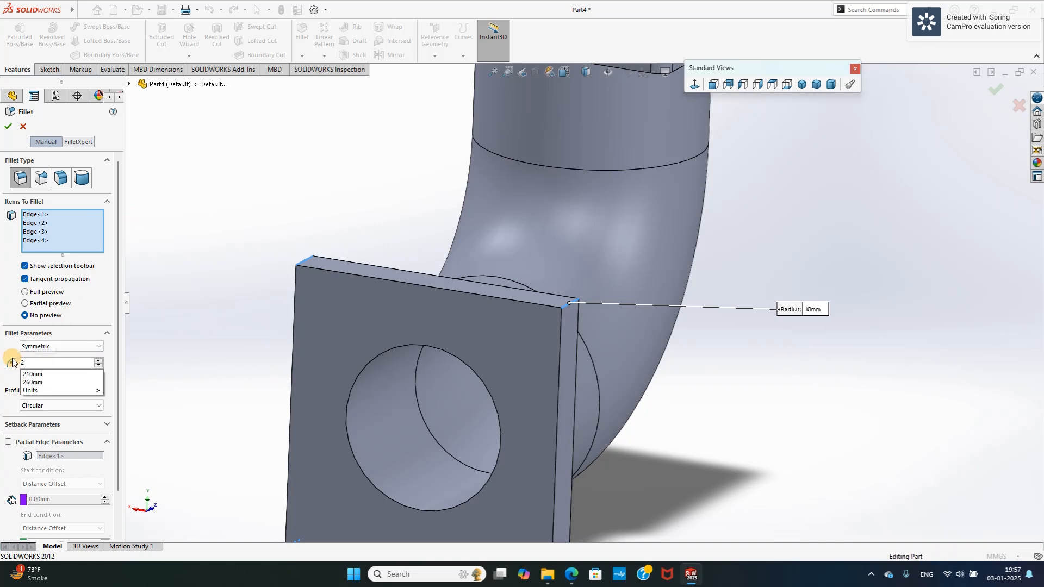
{"action": "key", "text": "Return"}
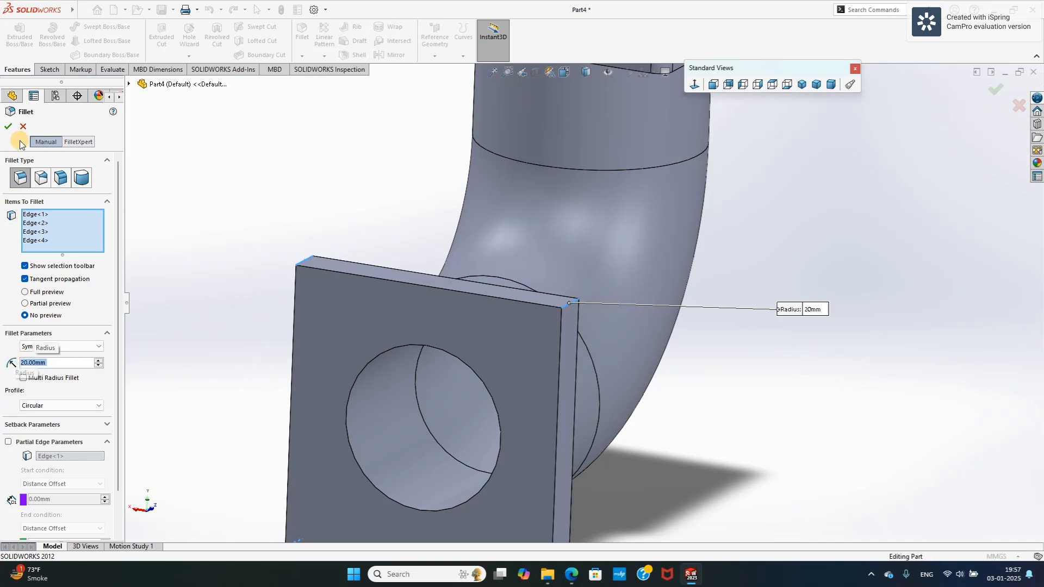
{"action": "left_click", "coordinate": [8, 126]}
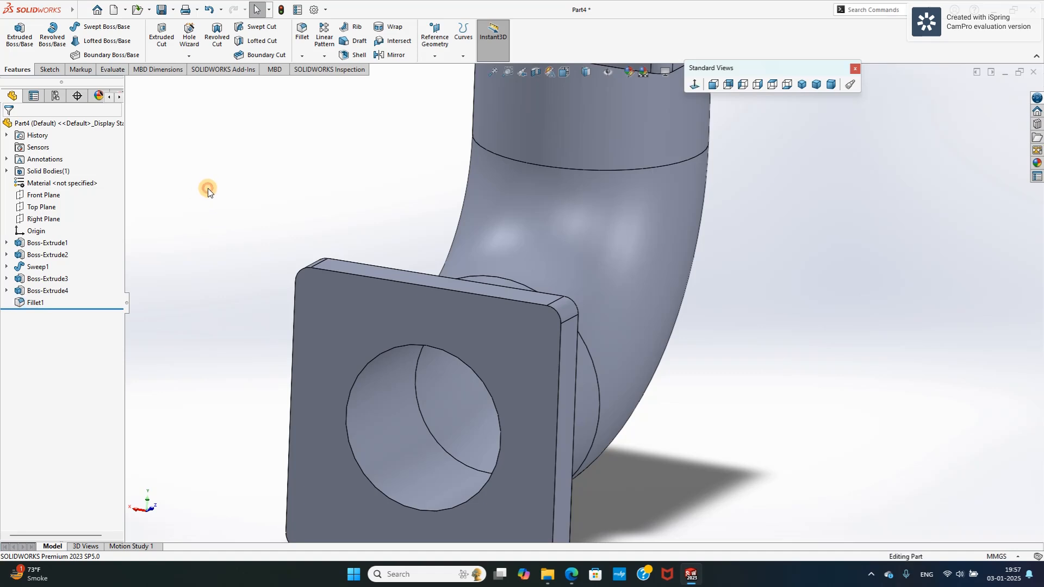
Open a new sketch on the outer face of the first square flange, viewed normal to that face.
{"action": "scroll", "coordinate": [207, 189], "scroll_direction": "up", "scroll_amount": 3}
{"action": "middle_click_drag", "start_coordinate": [245, 204], "coordinate": [261, 299]}
{"action": "left_click", "coordinate": [816, 86]}
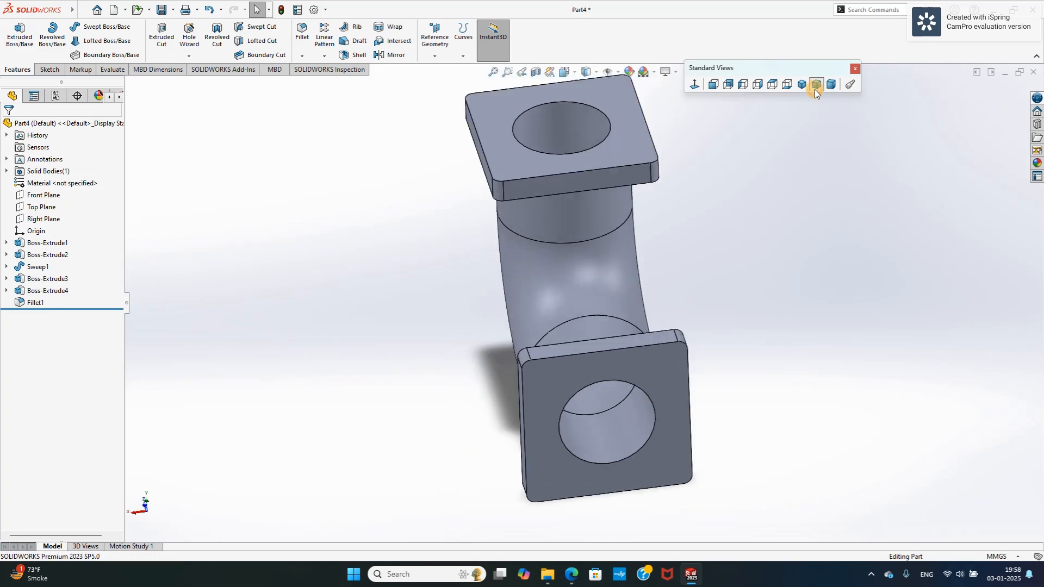
{"action": "left_click", "coordinate": [803, 86]}
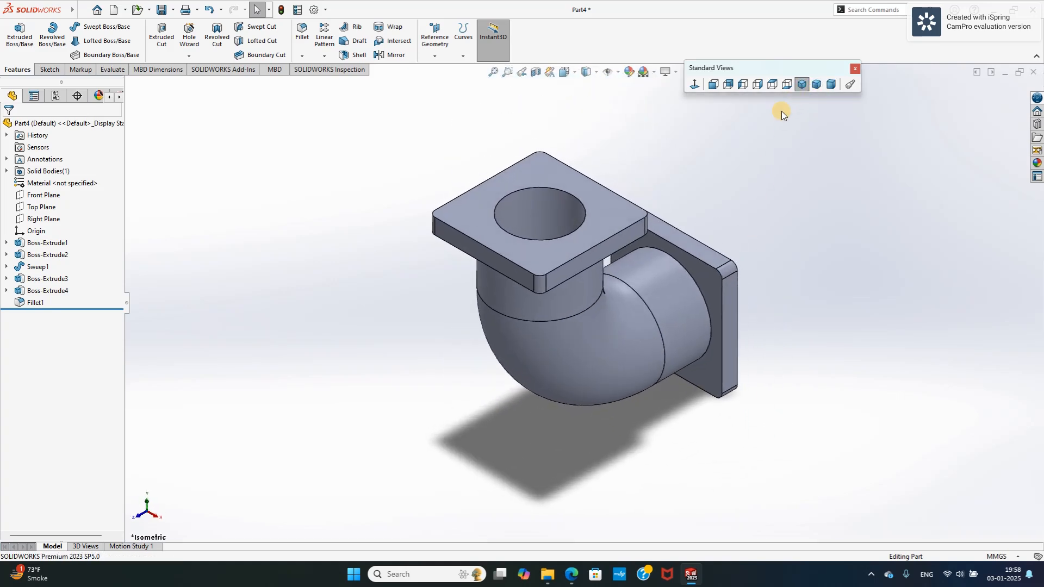
{"action": "left_click", "coordinate": [48, 70]}
{"action": "left_click", "coordinate": [473, 208]}
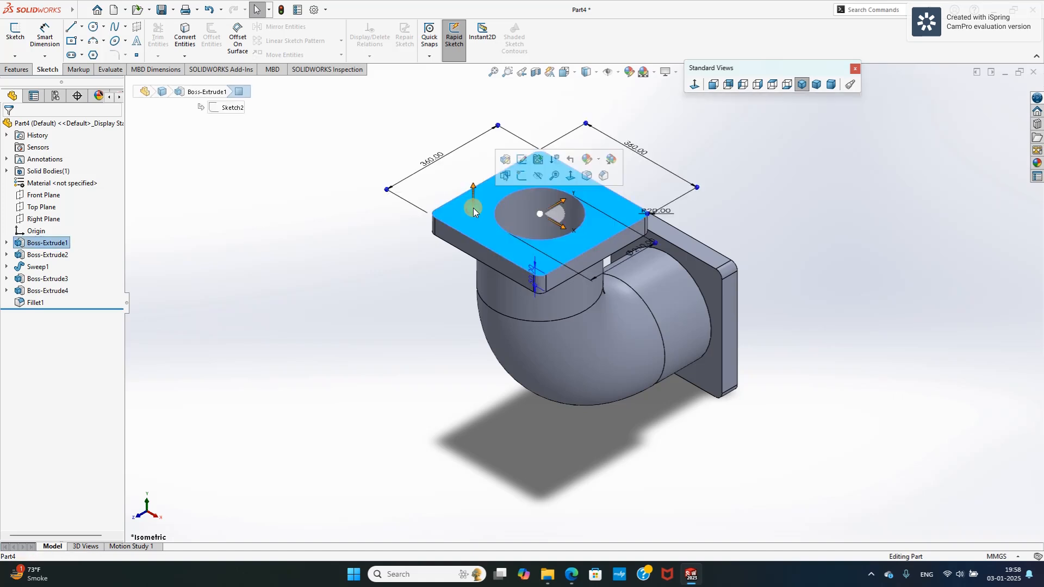
{"action": "left_click", "coordinate": [571, 176]}
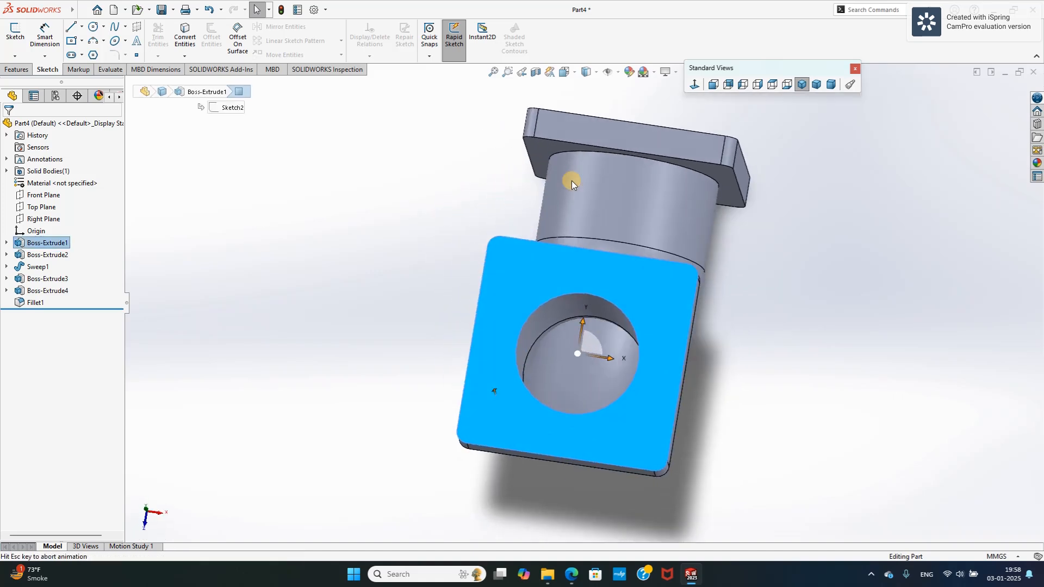
{"action": "left_click", "coordinate": [17, 34]}
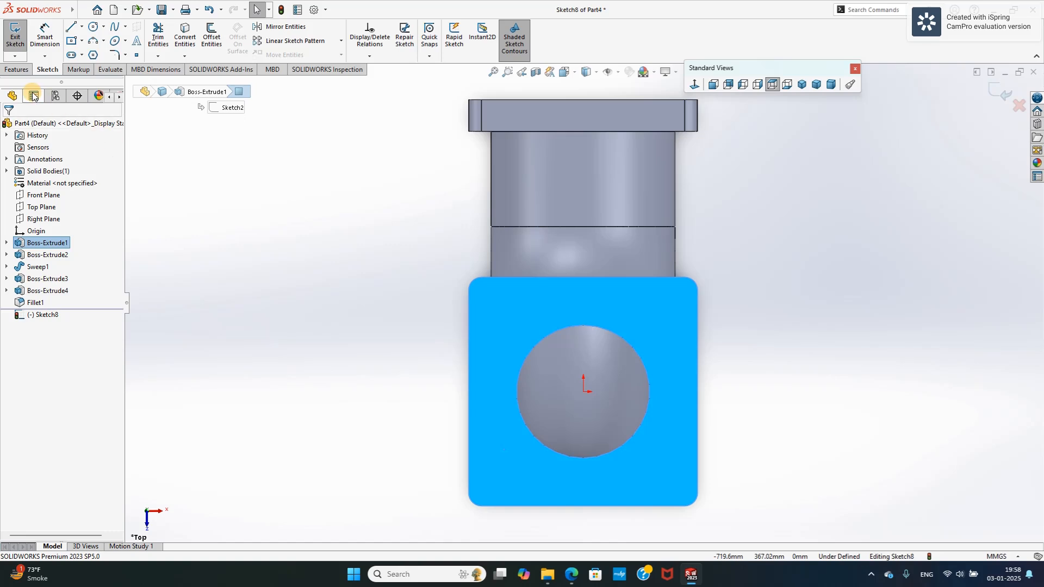
Sketch a bolt-hole circle of about 27 mm radius near the flange face's upper-left corner.
{"action": "left_click", "coordinate": [93, 28]}
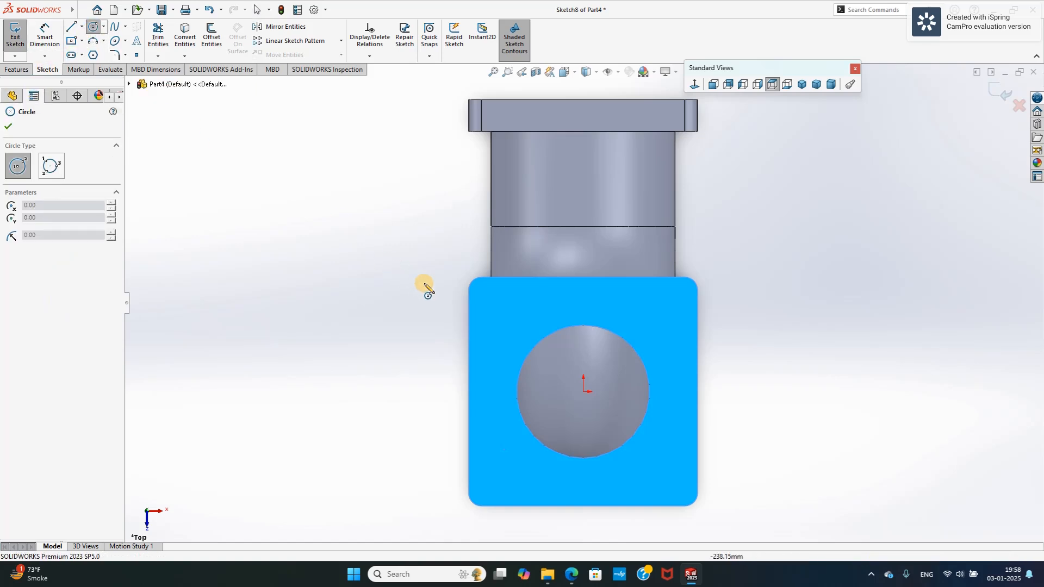
{"action": "left_click", "coordinate": [492, 306]}
{"action": "left_click", "coordinate": [509, 307]}
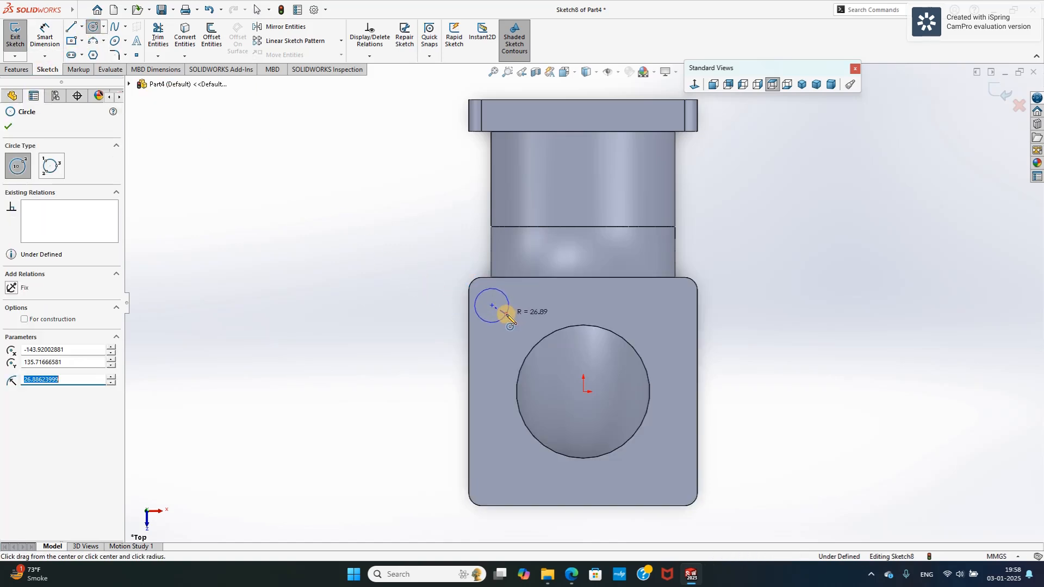
{"action": "right_click", "coordinate": [308, 263]}
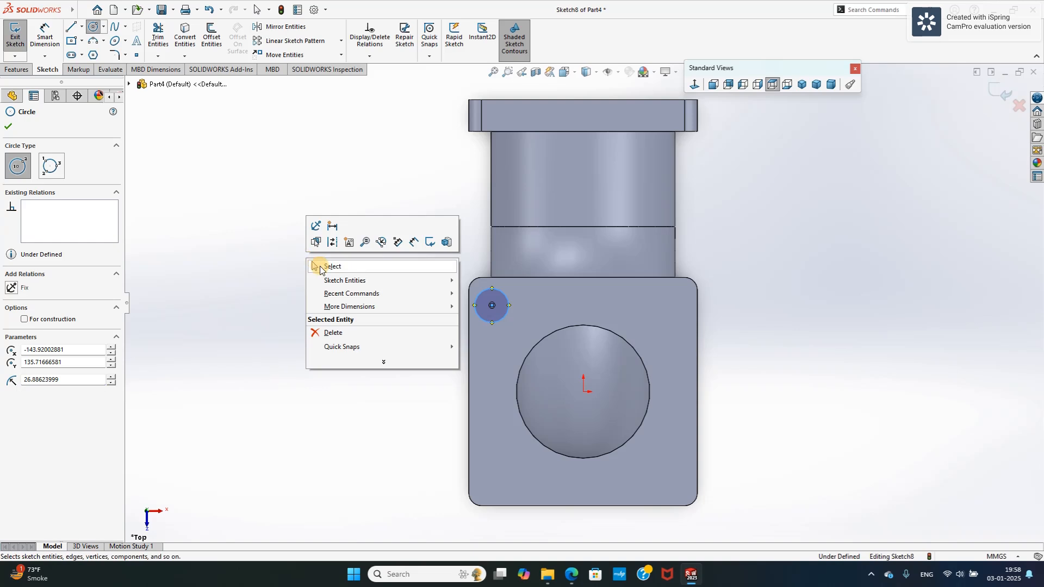
{"action": "left_click", "coordinate": [315, 264]}
Dimension the small circle's centre 50 mm from the flange's left edge and 50 mm from its upper edge.
{"action": "left_click", "coordinate": [45, 34]}
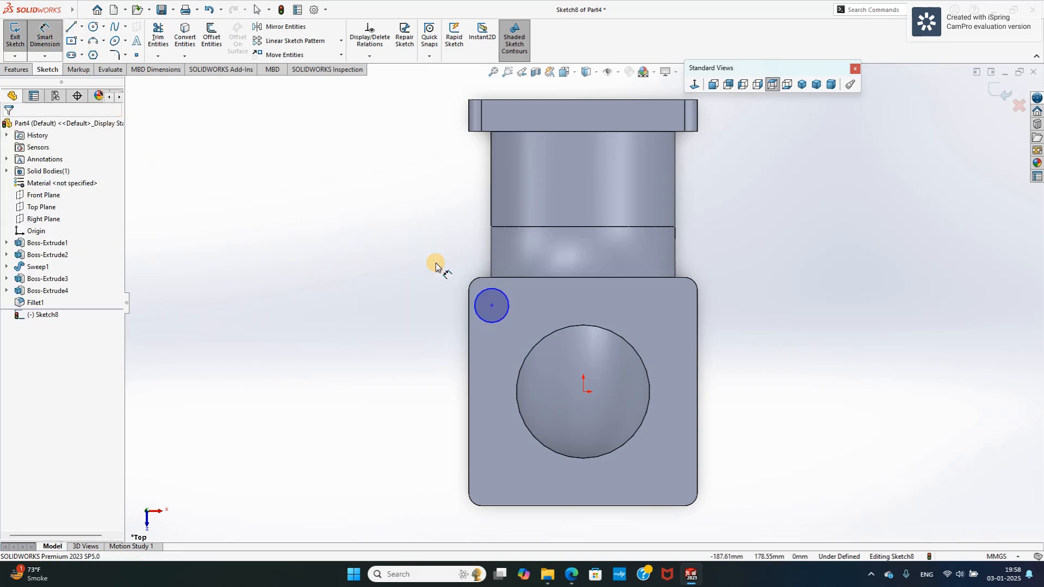
{"action": "left_click", "coordinate": [491, 305]}
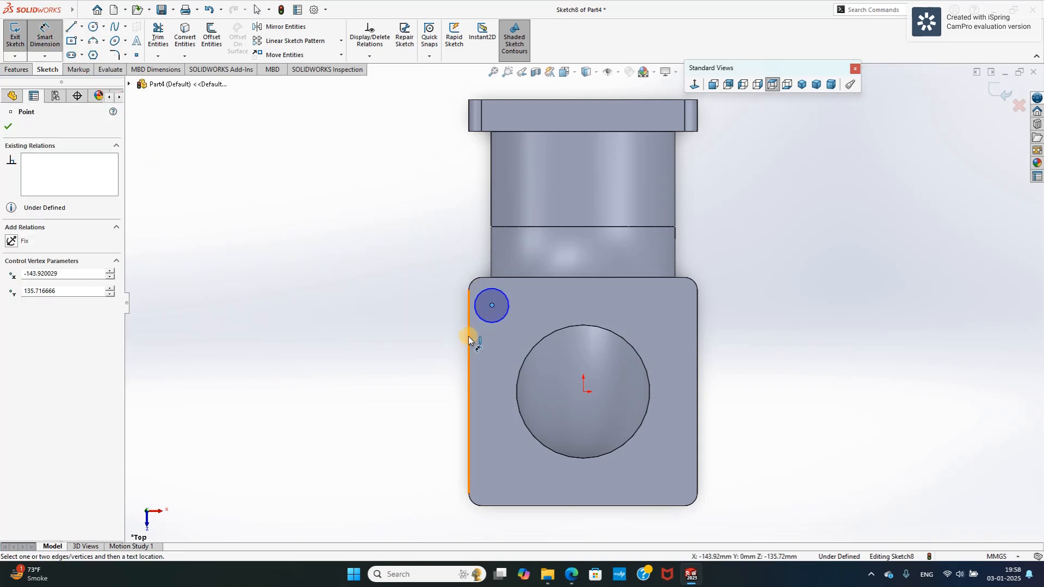
{"action": "left_click", "coordinate": [468, 336]}
{"action": "left_click", "coordinate": [426, 320]}
{"action": "type", "text": "50"}
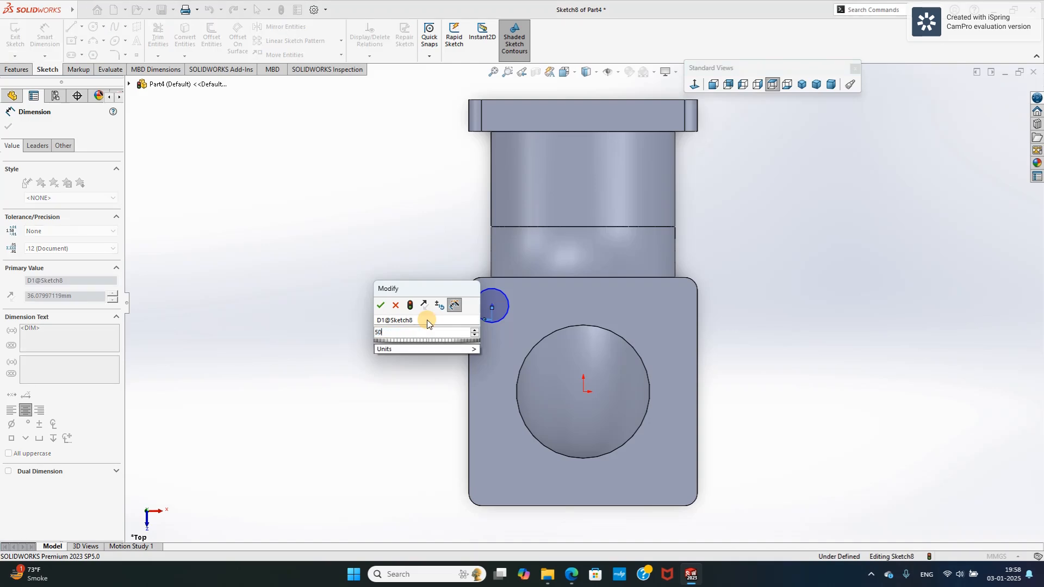
{"action": "key", "text": "Return"}
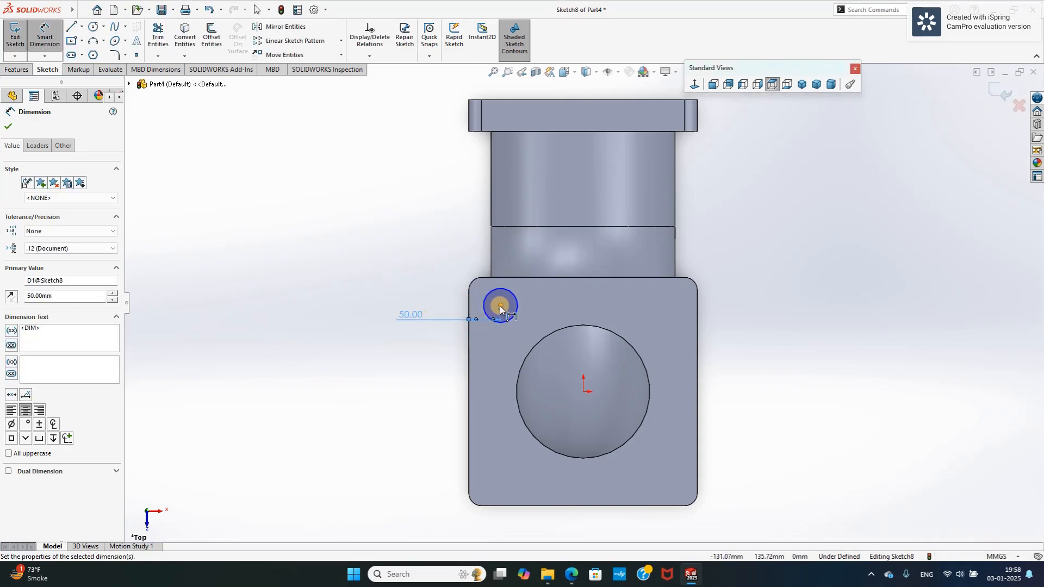
{"action": "left_click", "coordinate": [500, 305]}
{"action": "left_click", "coordinate": [508, 279]}
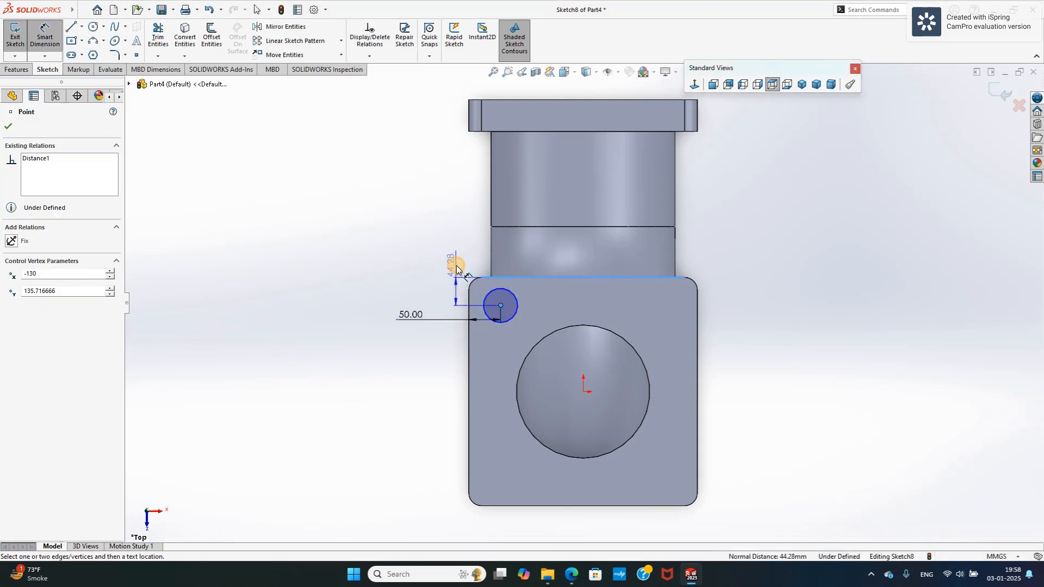
{"action": "left_click", "coordinate": [441, 260]}
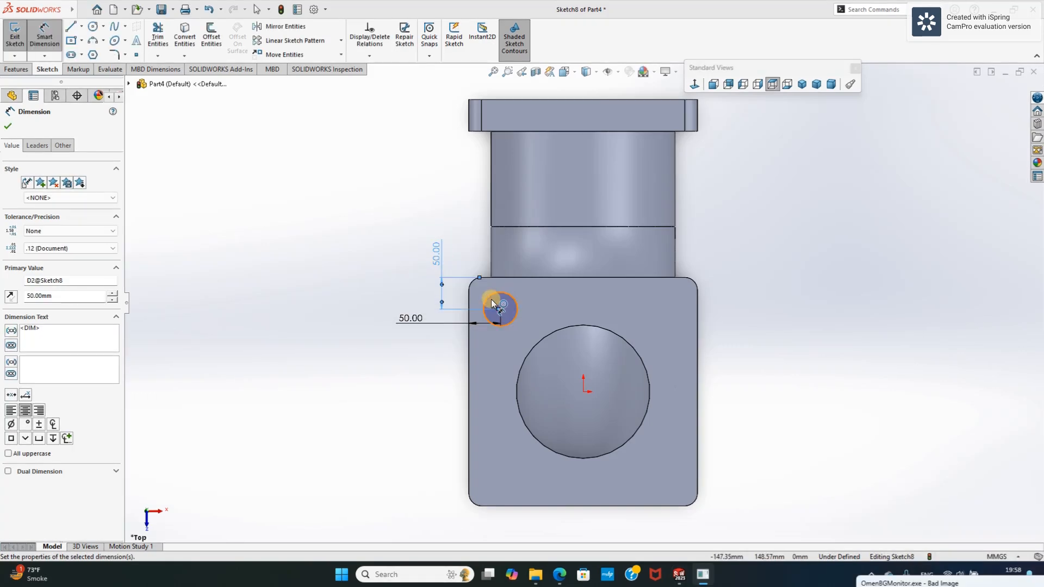
Dimension the bolt-hole circle's diameter and set it to 60 mm.
{"action": "left_click", "coordinate": [488, 299]}
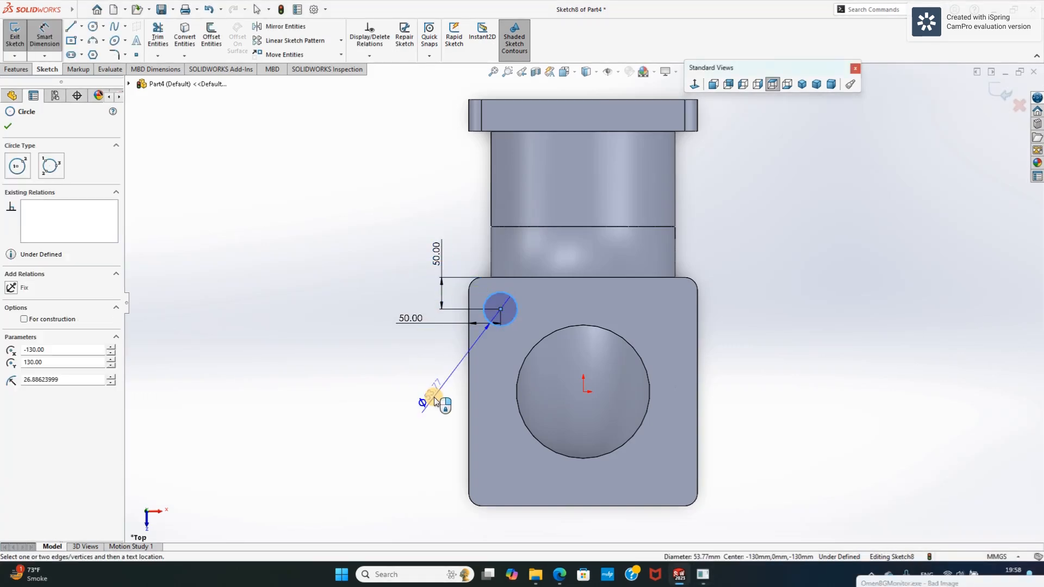
{"action": "left_click", "coordinate": [426, 394]}
{"action": "key", "text": "Return"}
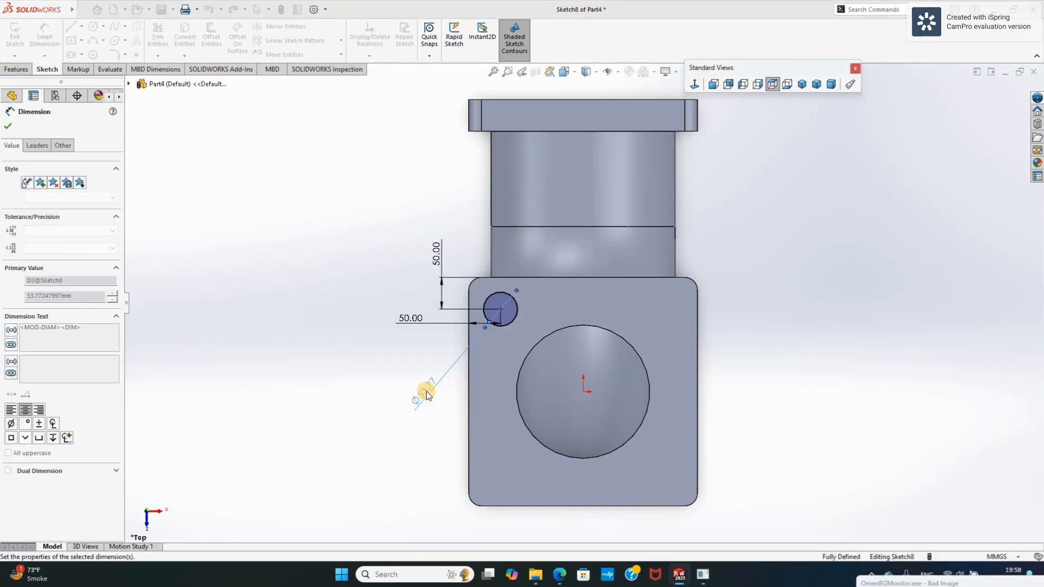
{"action": "left_click", "coordinate": [8, 128]}
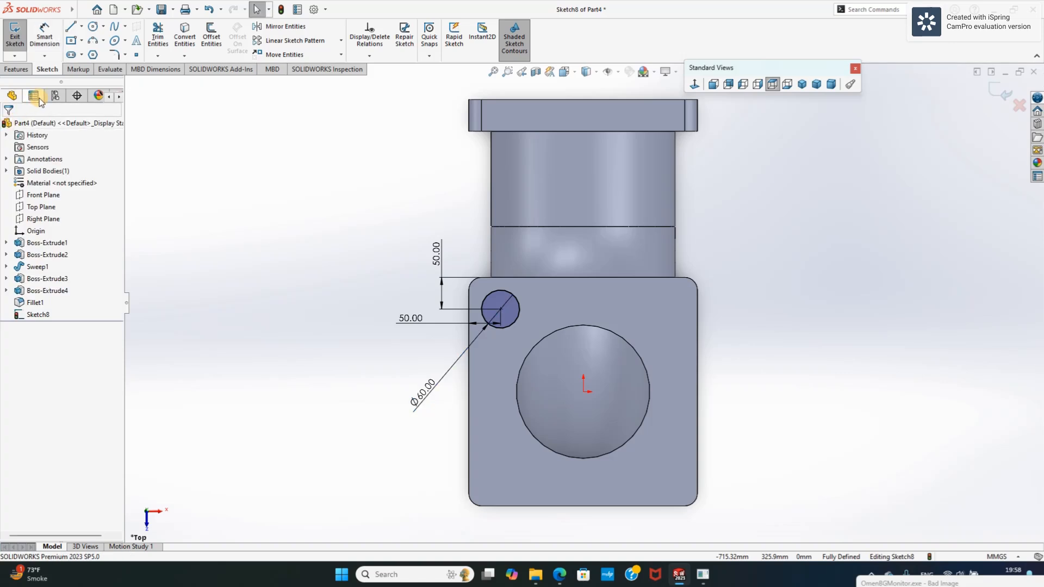
Cut the 60 mm circle into the first flange as a blind recess 10 mm deep.
{"action": "left_click", "coordinate": [16, 69]}
{"action": "left_click", "coordinate": [161, 36]}
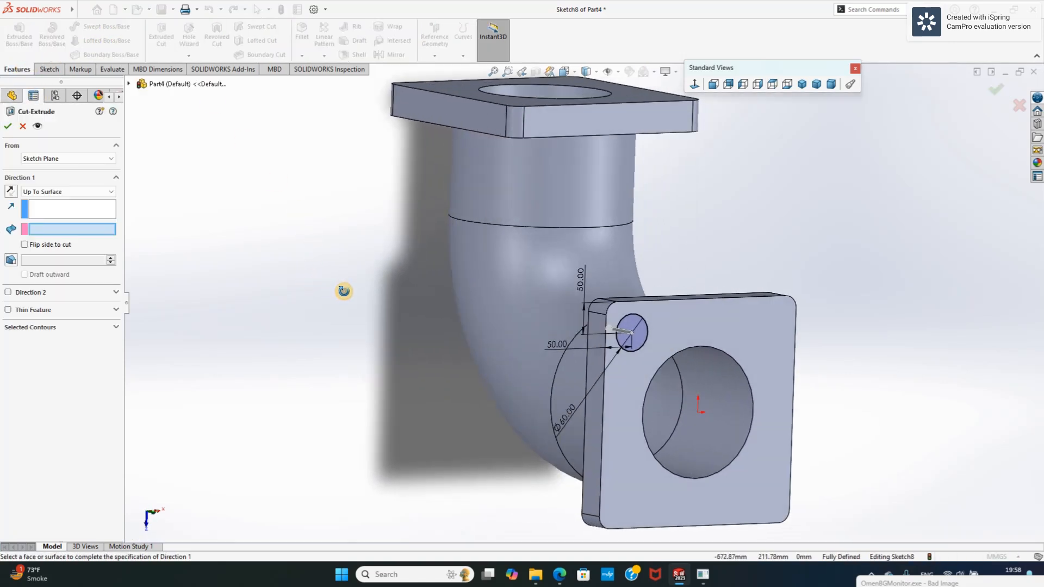
{"action": "left_click", "coordinate": [32, 192]}
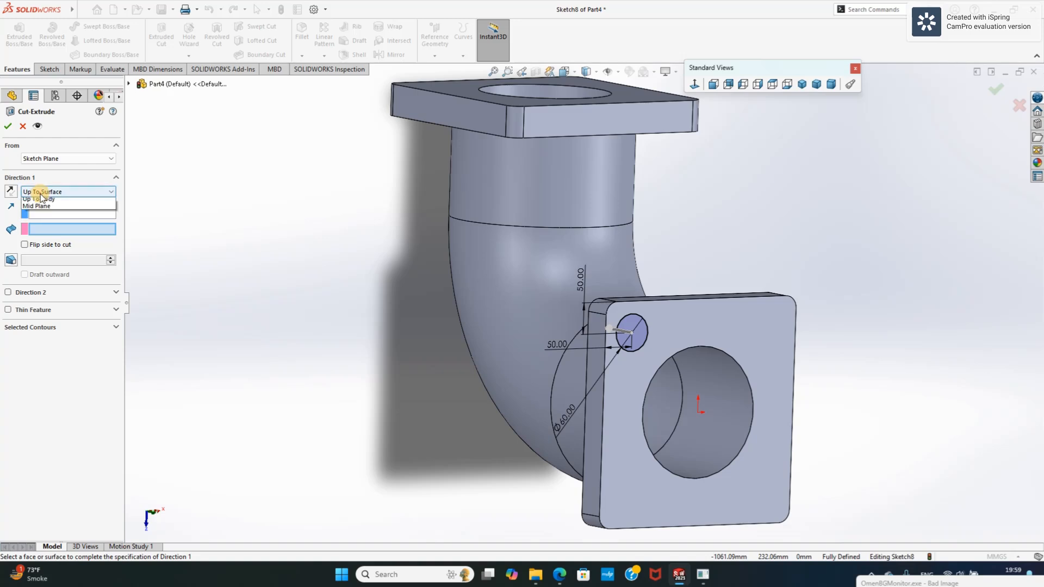
{"action": "left_click", "coordinate": [36, 200]}
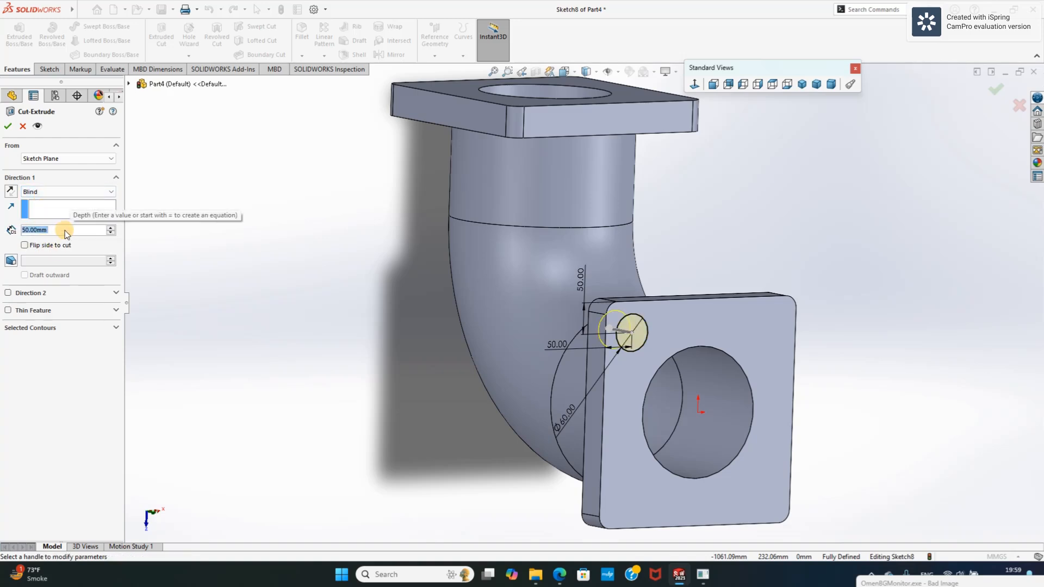
{"action": "type", "text": "10"}
{"action": "key", "text": "Return"}
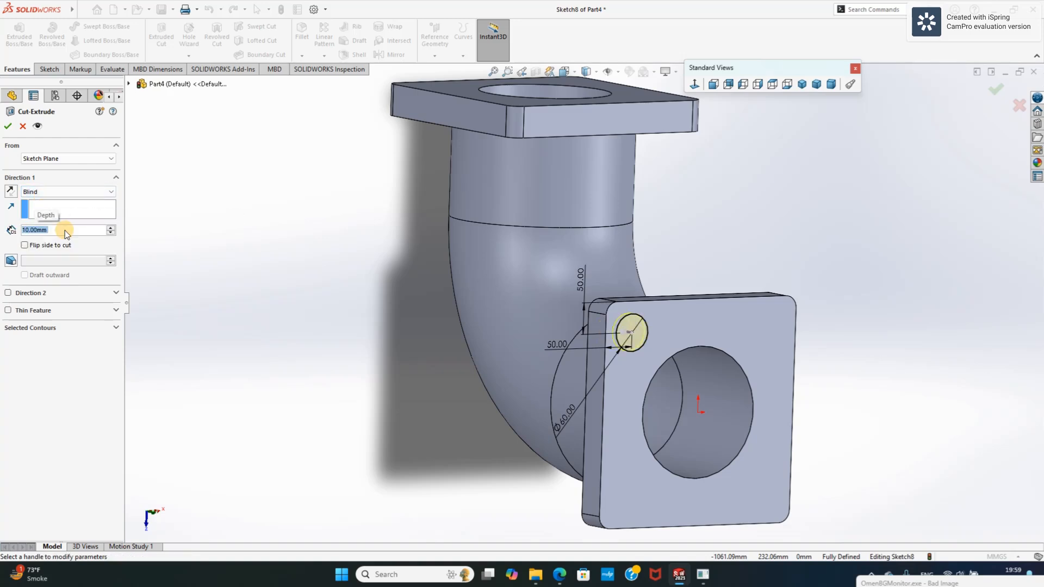
{"action": "left_click", "coordinate": [7, 127]}
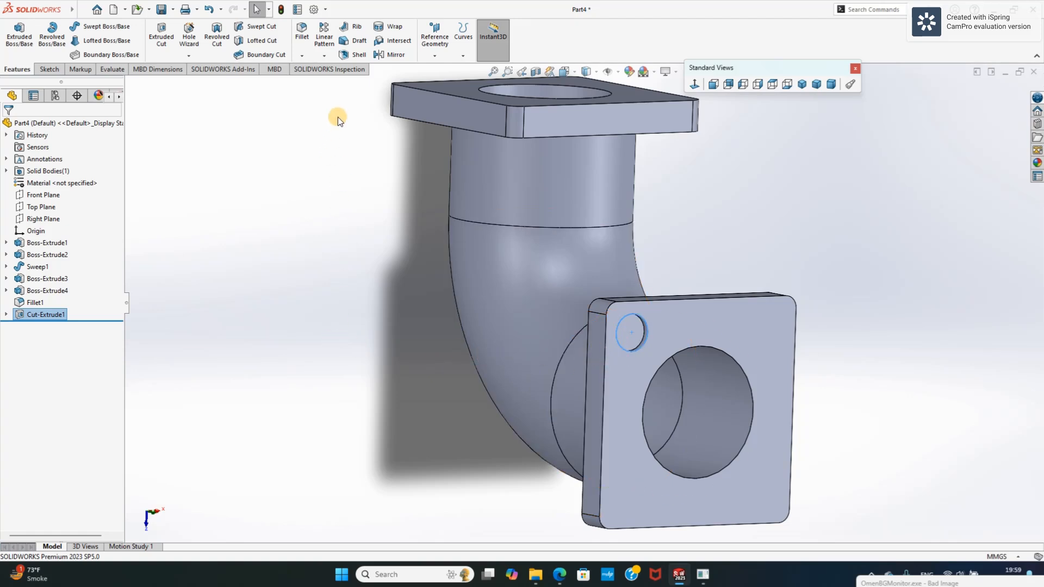
Circular-pattern the recess around the flange's bore edge with 4 instances spaced 90 degrees apart.
{"action": "left_click", "coordinate": [325, 57]}
{"action": "left_click", "coordinate": [349, 85]}
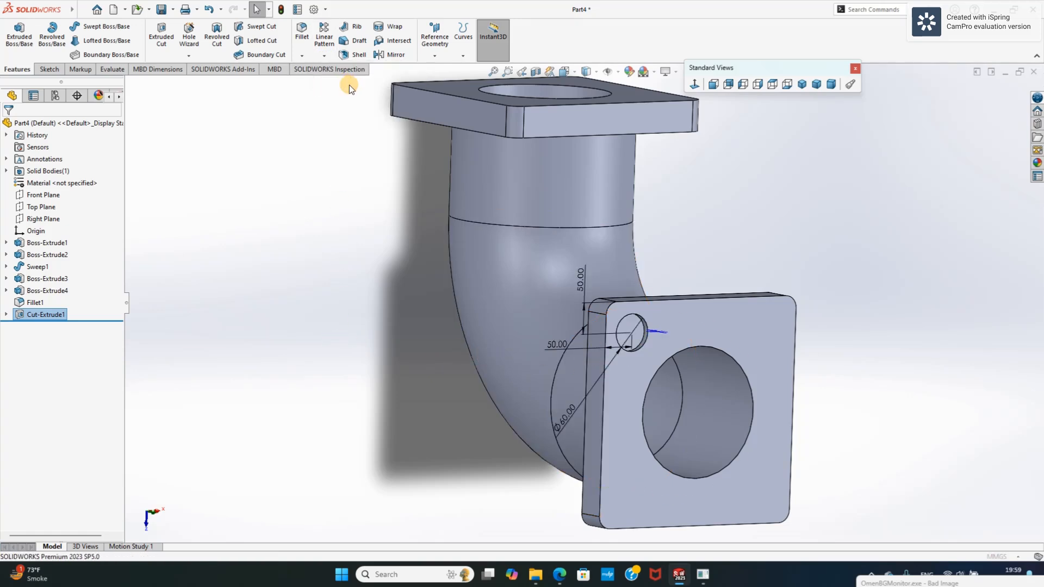
{"action": "left_click", "coordinate": [745, 375]}
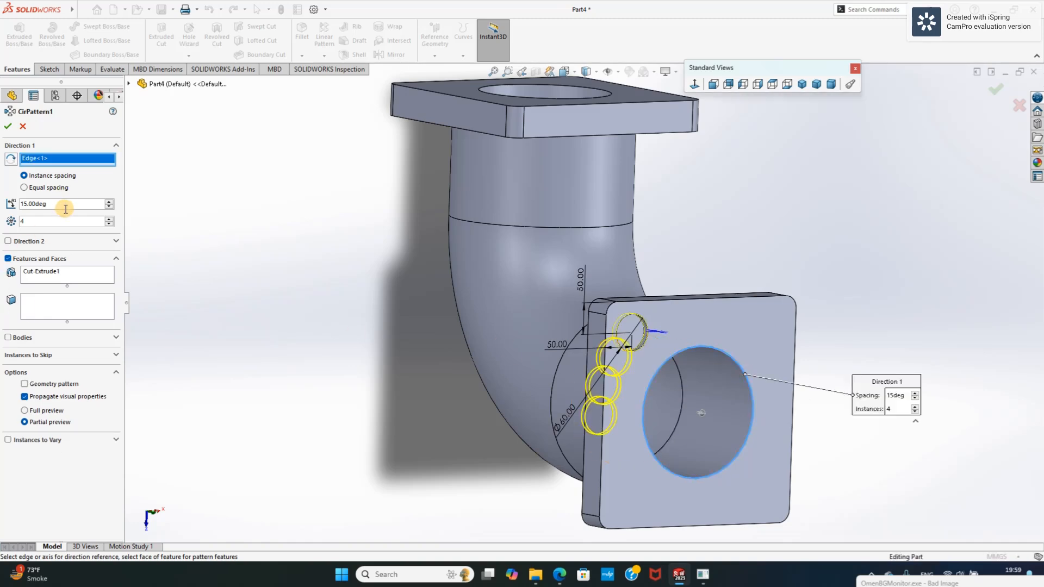
{"action": "type", "text": "90"}
{"action": "key", "text": "Return"}
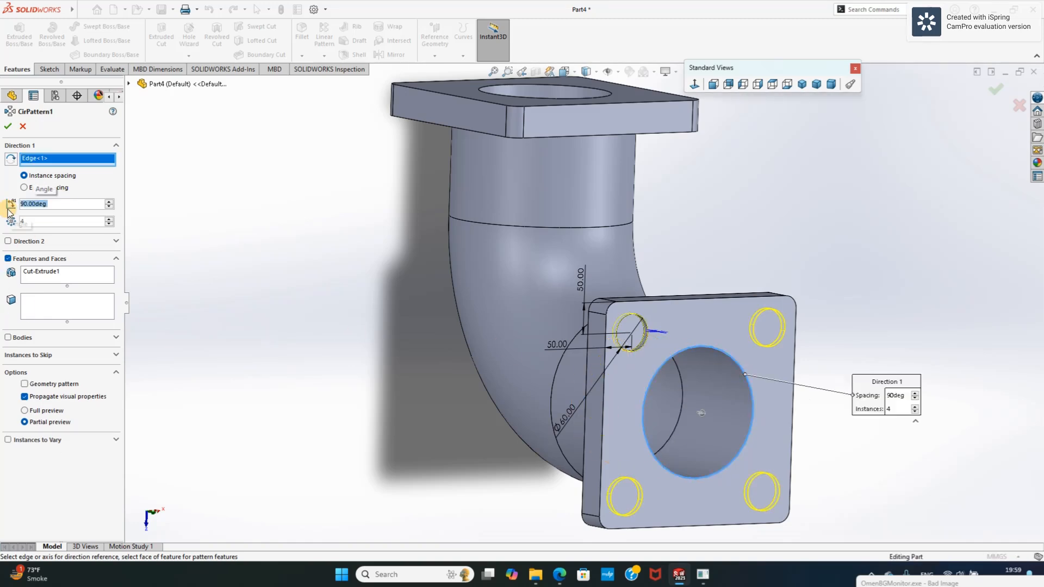
{"action": "left_click", "coordinate": [7, 126]}
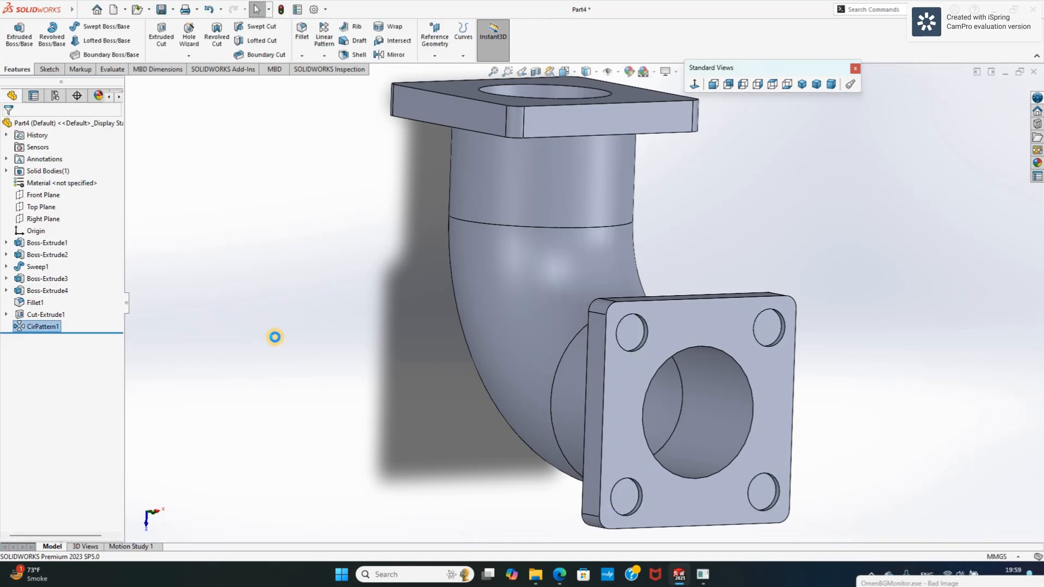
Open a new sketch on the floor of the first flange's upper-left recess.
{"action": "left_click", "coordinate": [49, 70]}
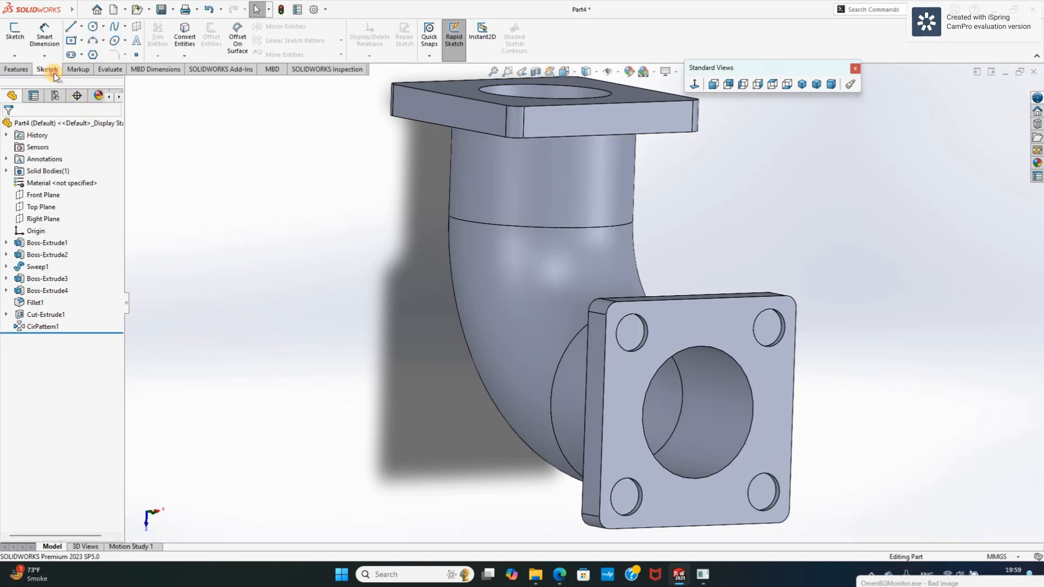
{"action": "left_click", "coordinate": [15, 33]}
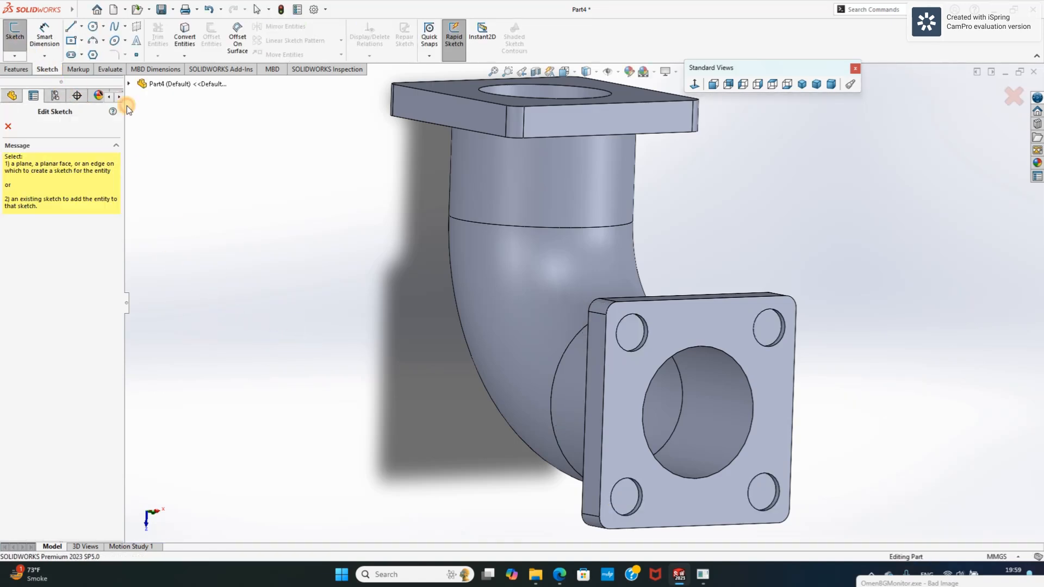
{"action": "left_click", "coordinate": [626, 336]}
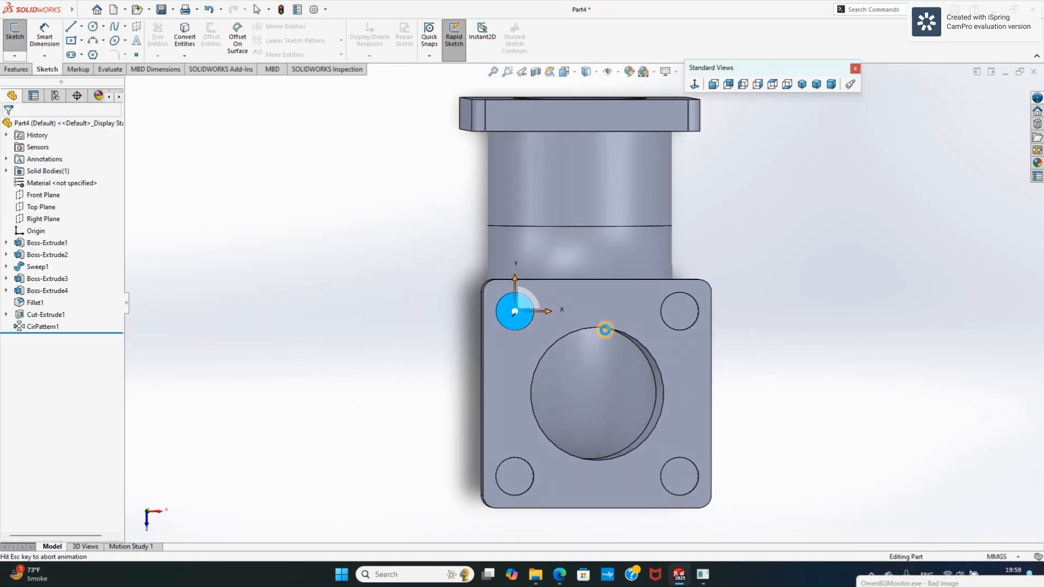
Sketch a circle of about 15 mm radius concentric with the upper-left recess.
{"action": "left_click", "coordinate": [93, 26]}
{"action": "scroll", "coordinate": [541, 327], "scroll_direction": "down", "scroll_amount": 4}
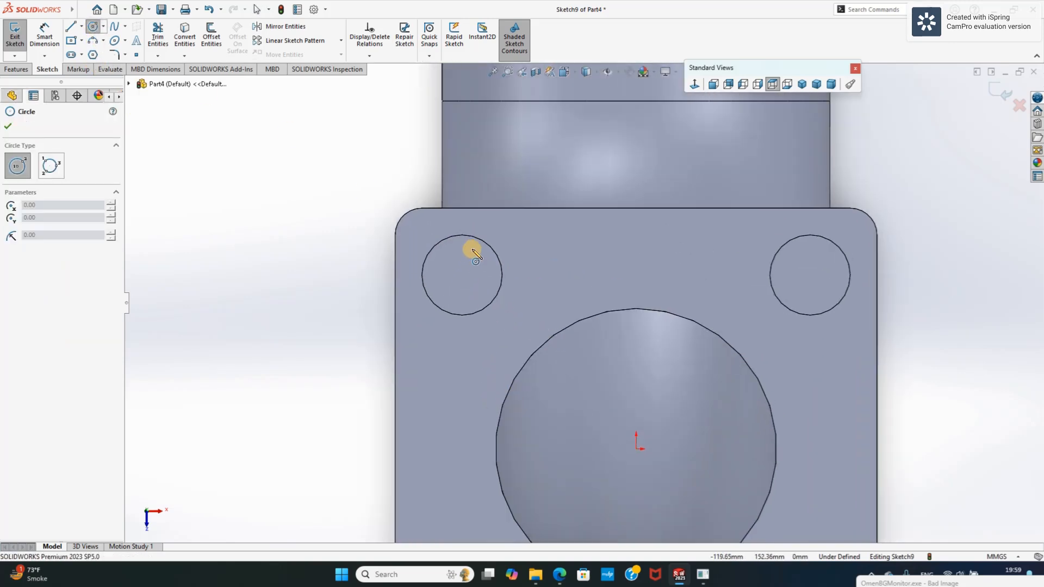
{"action": "left_click", "coordinate": [462, 275]}
{"action": "left_click", "coordinate": [462, 298]}
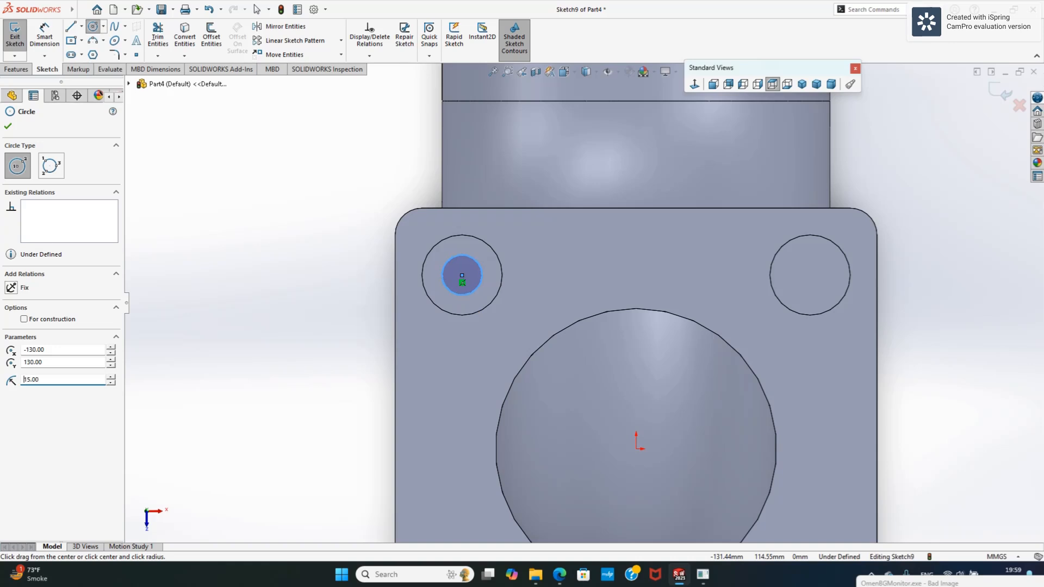
{"action": "left_click", "coordinate": [9, 126]}
Extrude-cut the small circle with the Up To Surface end condition, ending at the first flange's back face.
{"action": "scroll", "coordinate": [226, 279], "scroll_direction": "up", "scroll_amount": 2}
{"action": "middle_click_drag", "start_coordinate": [226, 280], "coordinate": [260, 285]}
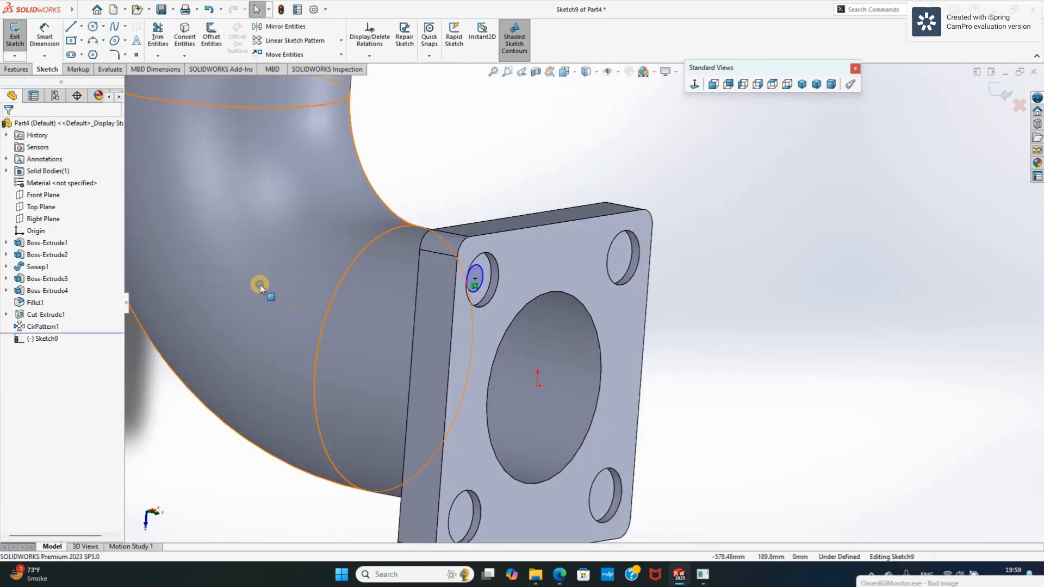
{"action": "left_click", "coordinate": [27, 70]}
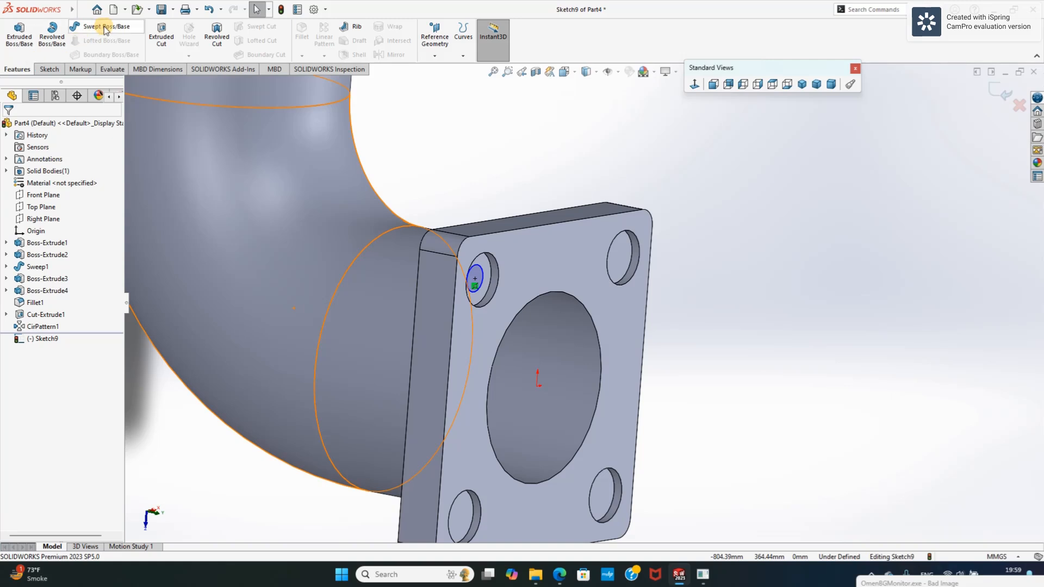
{"action": "left_click", "coordinate": [162, 36]}
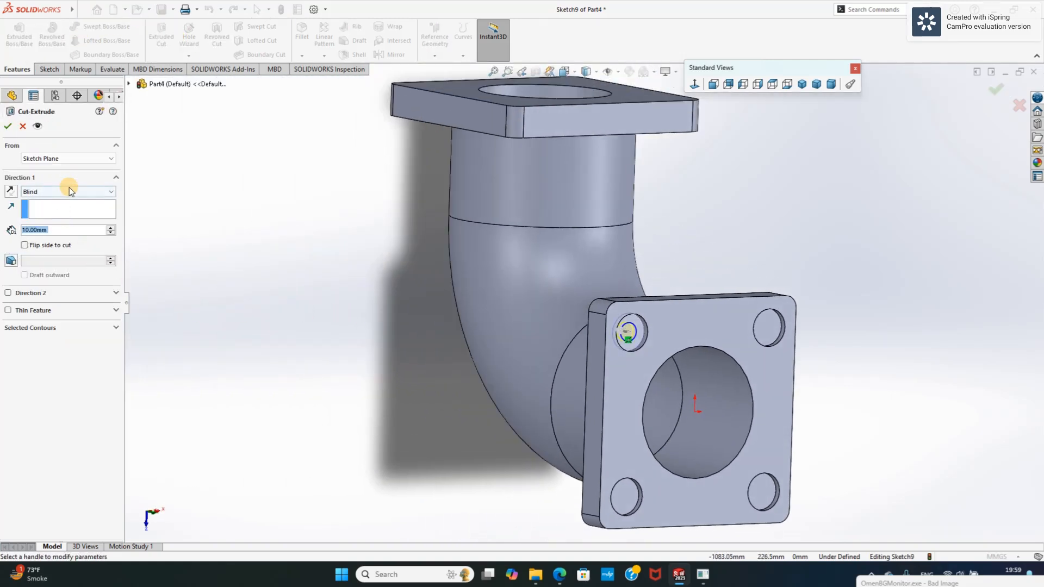
{"action": "left_click", "coordinate": [69, 191]}
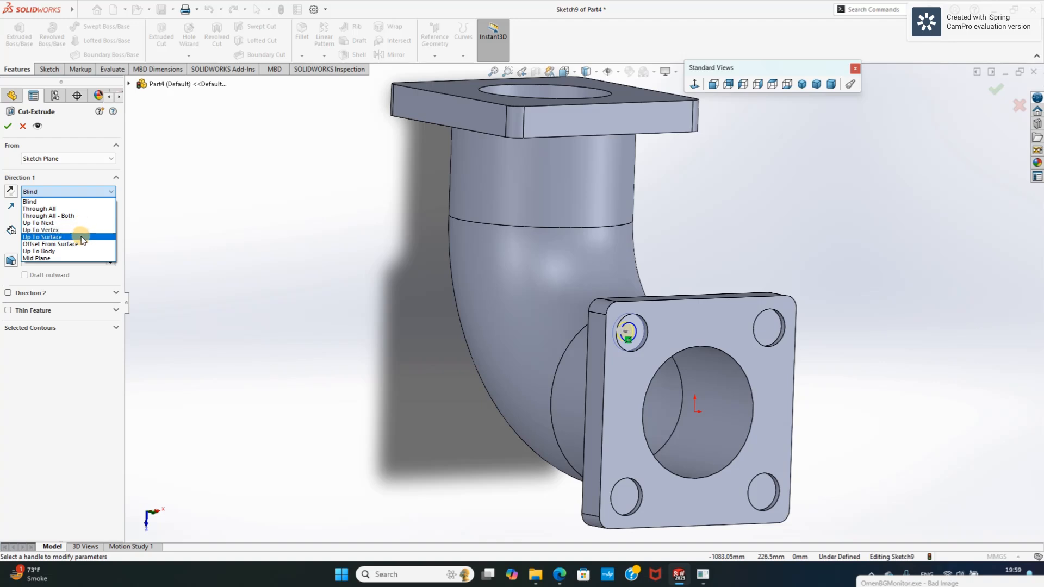
{"action": "left_click", "coordinate": [81, 237]}
{"action": "scroll", "coordinate": [309, 332], "scroll_direction": "up", "scroll_amount": 2}
{"action": "middle_click_drag", "start_coordinate": [309, 331], "coordinate": [433, 375]}
{"action": "scroll", "coordinate": [735, 362], "scroll_direction": "down", "scroll_amount": 5}
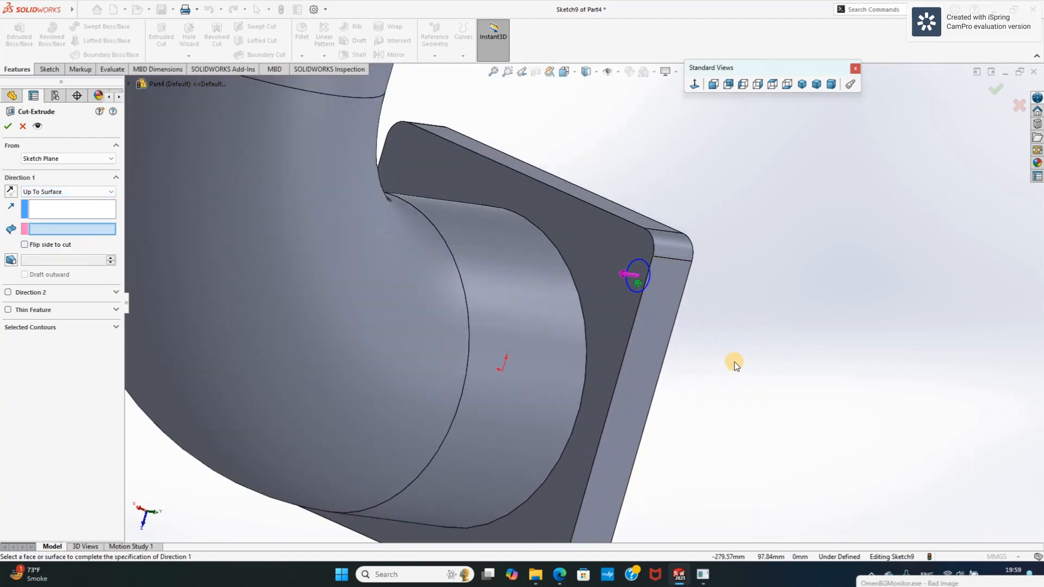
{"action": "left_click", "coordinate": [593, 235]}
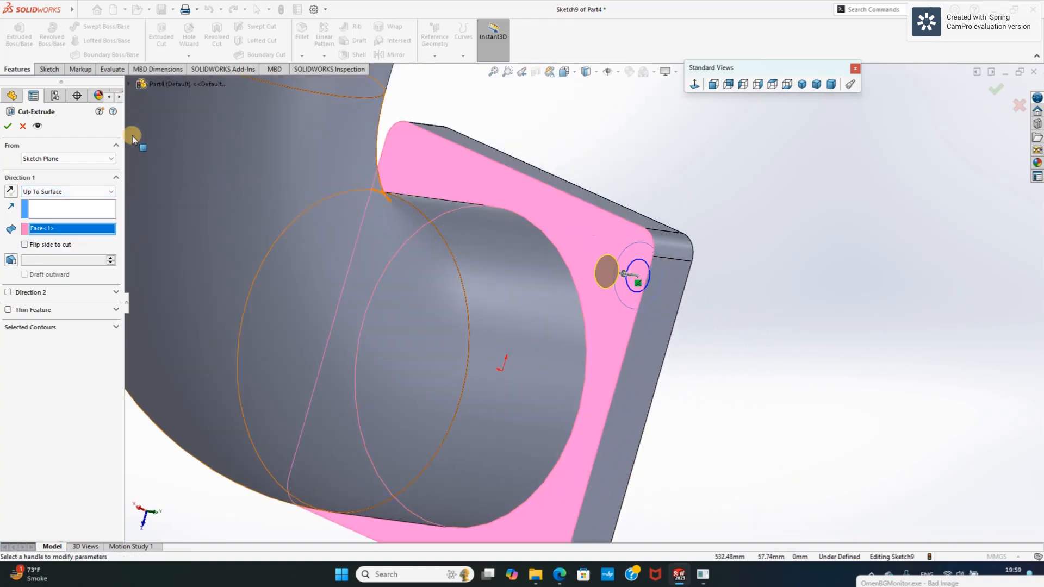
{"action": "left_click", "coordinate": [9, 126]}
Circular-pattern the small bolt-hole cut around the first flange's bore edge with 4 instances at 90-degree spacing.
{"action": "scroll", "coordinate": [226, 268], "scroll_direction": "up", "scroll_amount": 3}
{"action": "middle_click_drag", "start_coordinate": [226, 268], "coordinate": [560, 343]}
{"action": "scroll", "coordinate": [561, 343], "scroll_direction": "up", "scroll_amount": 1}
{"action": "left_click", "coordinate": [822, 312]}
{"action": "middle_click_drag", "start_coordinate": [800, 304], "coordinate": [727, 313]}
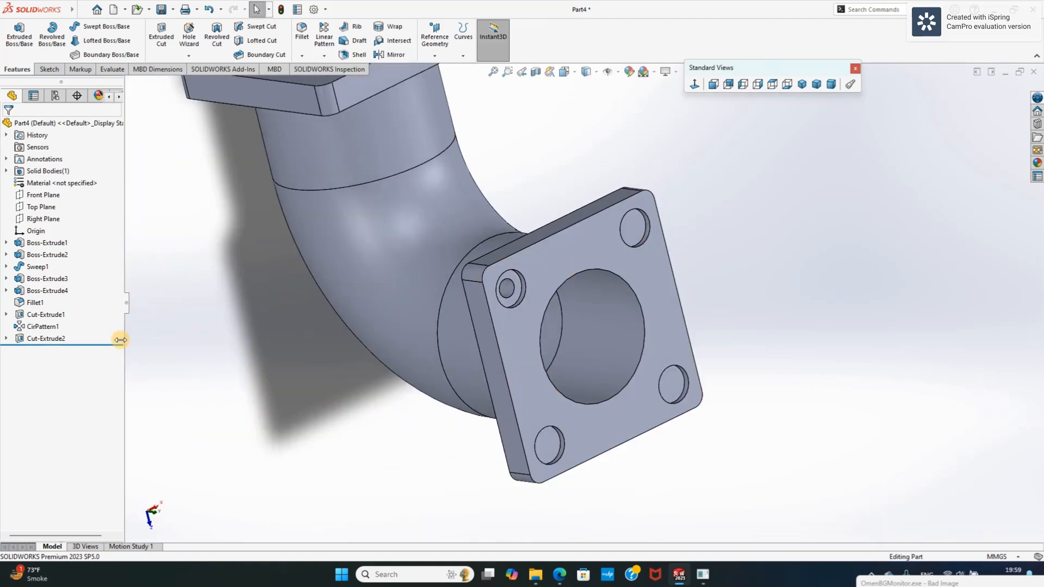
{"action": "left_click", "coordinate": [46, 338]}
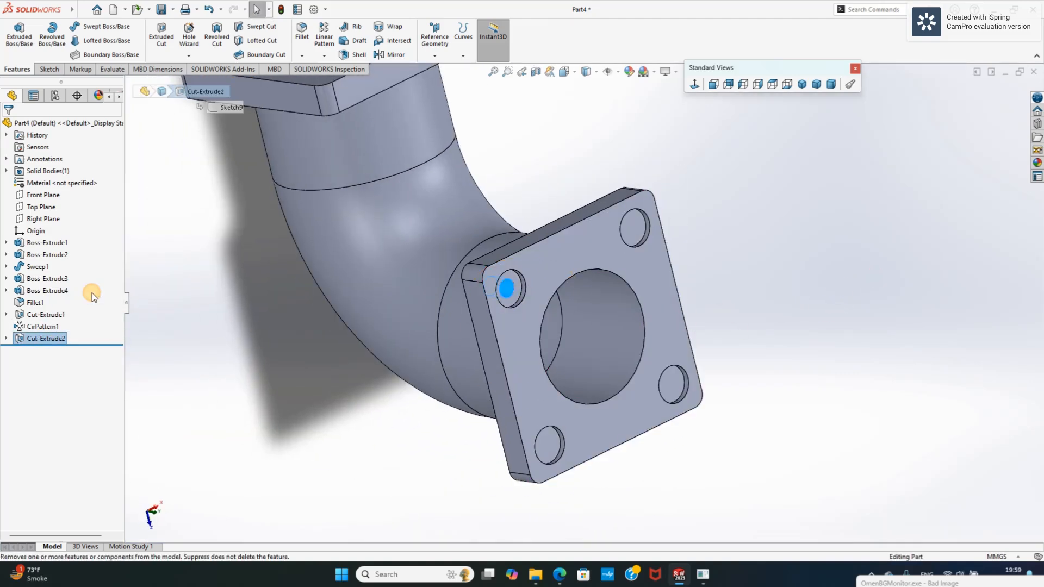
{"action": "left_click", "coordinate": [330, 62]}
{"action": "left_click", "coordinate": [337, 85]}
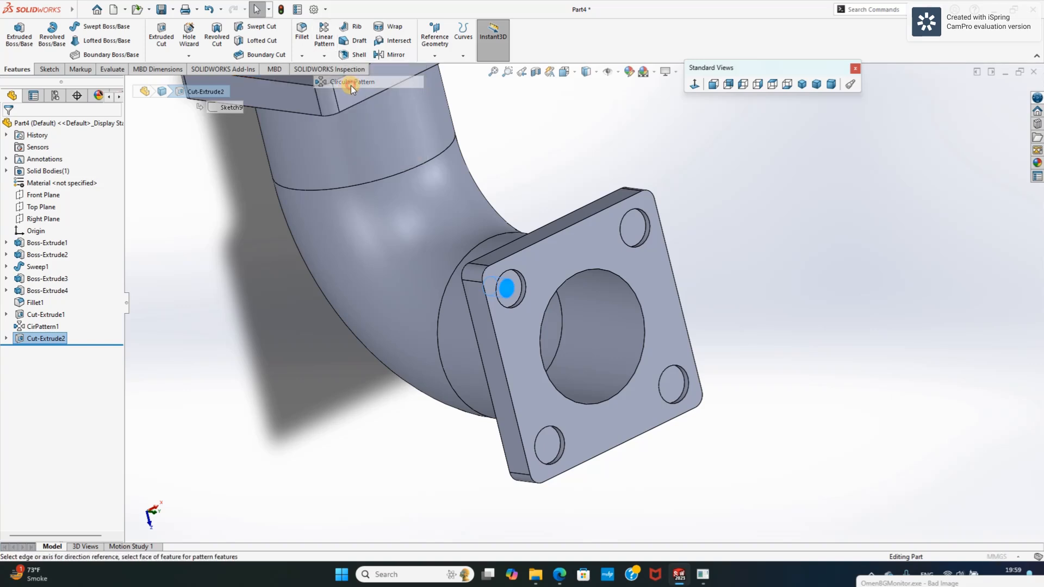
{"action": "left_click", "coordinate": [614, 276]}
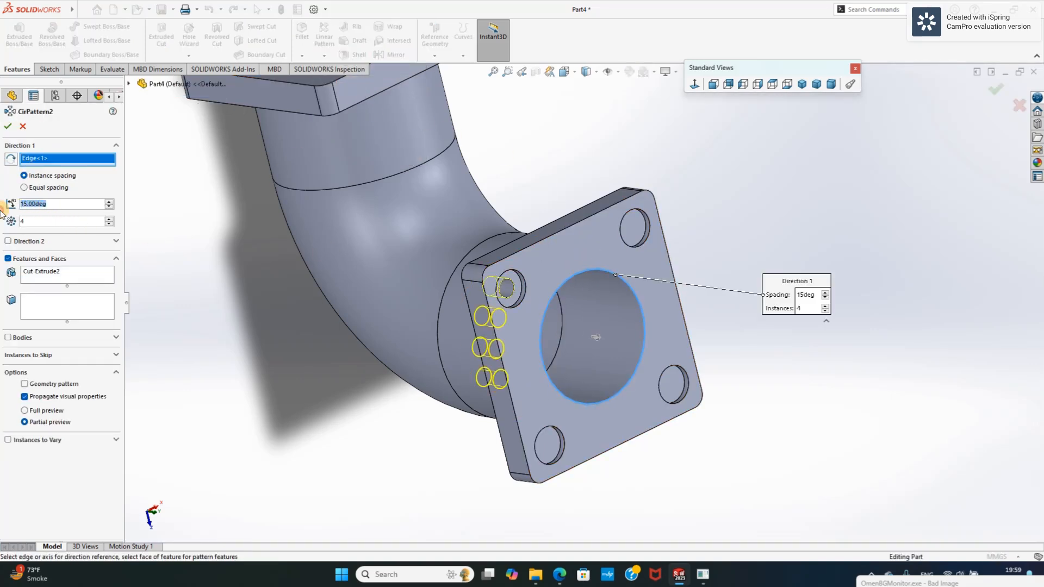
{"action": "type", "text": "90"}
{"action": "key", "text": "Return"}
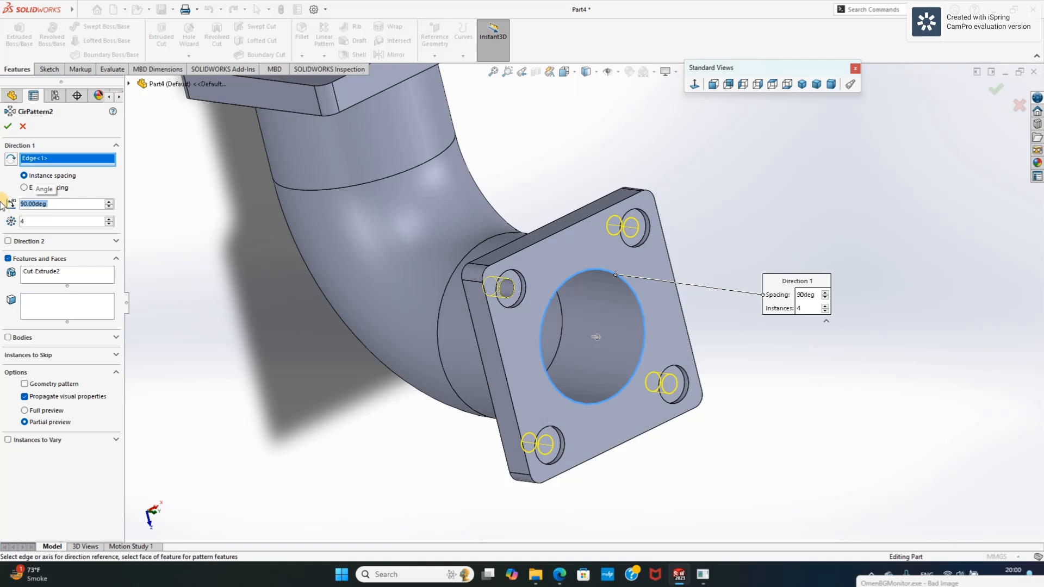
{"action": "left_click", "coordinate": [8, 126]}
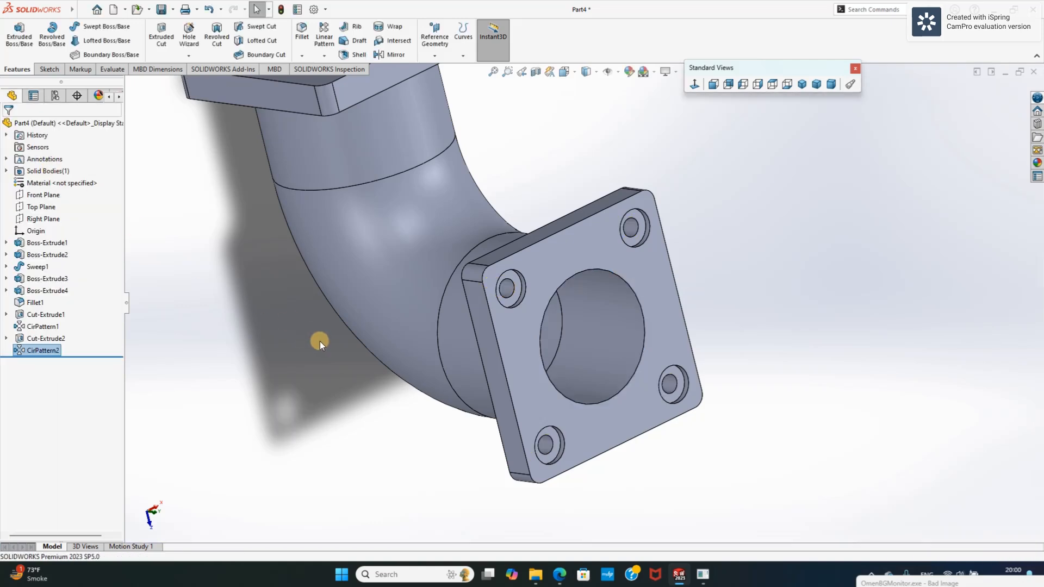
Open a new sketch on the outer face of the second square flange, which has no bolt holes.
{"action": "key", "text": "f"}
{"action": "mouse_move", "coordinate": [316, 358]}
{"action": "middle_mouse_down"}
{"action": "mouse_move", "coordinate": [408, 296]}
{"action": "mouse_move", "coordinate": [443, 343]}
{"action": "mouse_move", "coordinate": [435, 327]}
{"action": "middle_mouse_up"}
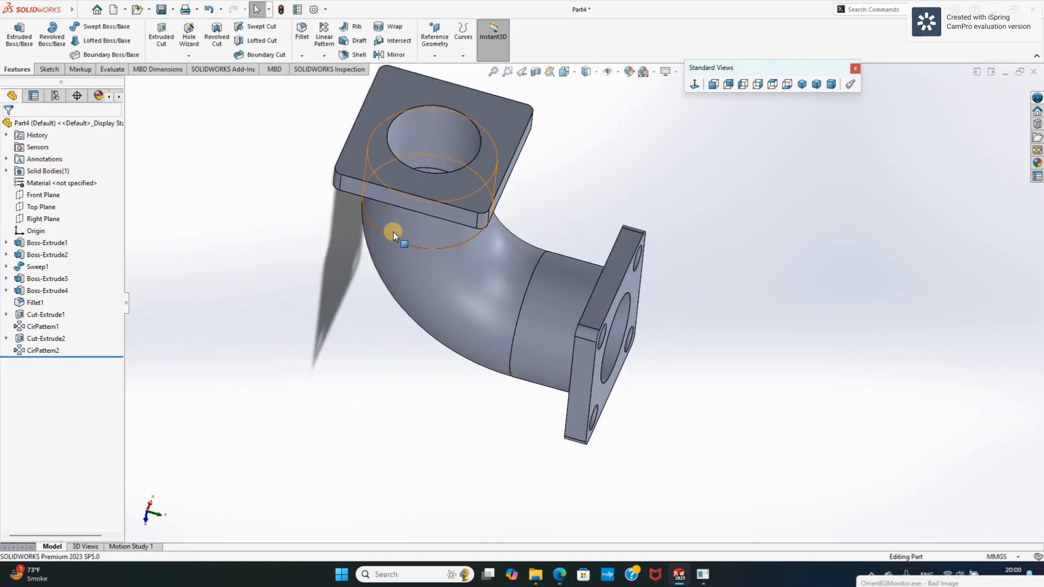
{"action": "left_click", "coordinate": [49, 70]}
{"action": "left_click", "coordinate": [15, 32]}
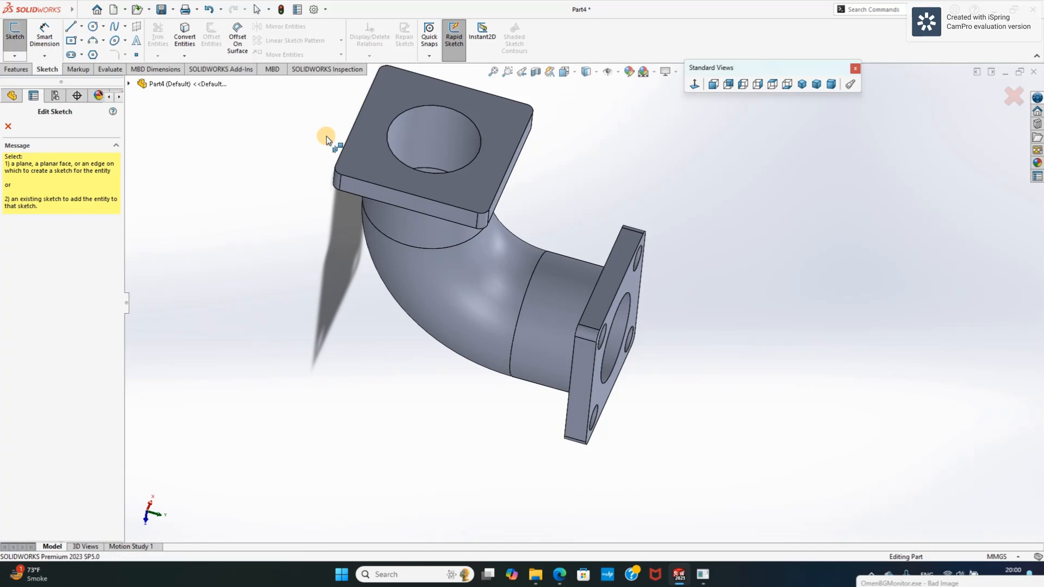
{"action": "left_click", "coordinate": [370, 142]}
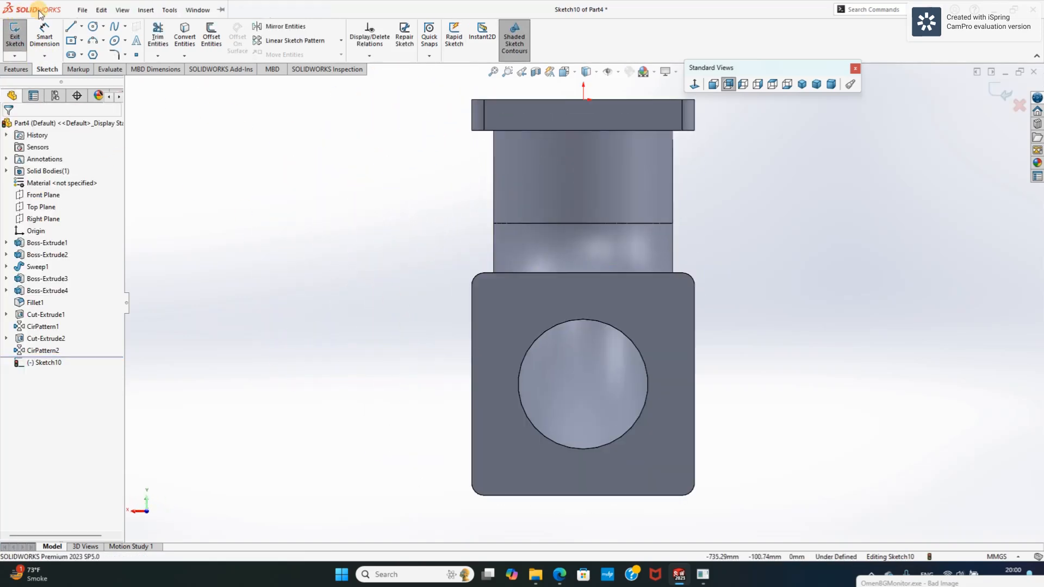
{"action": "left_click", "coordinate": [82, 9]}
{"action": "left_click", "coordinate": [322, 201]}
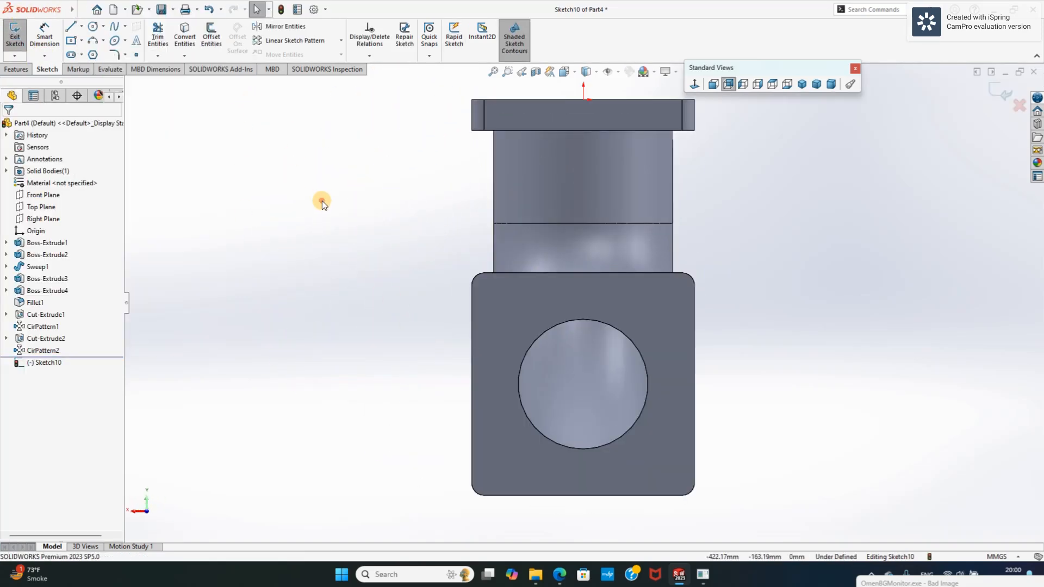
Sketch a circle of about 30 mm radius near the upper-left corner of the second flange's face.
{"action": "left_click", "coordinate": [93, 27]}
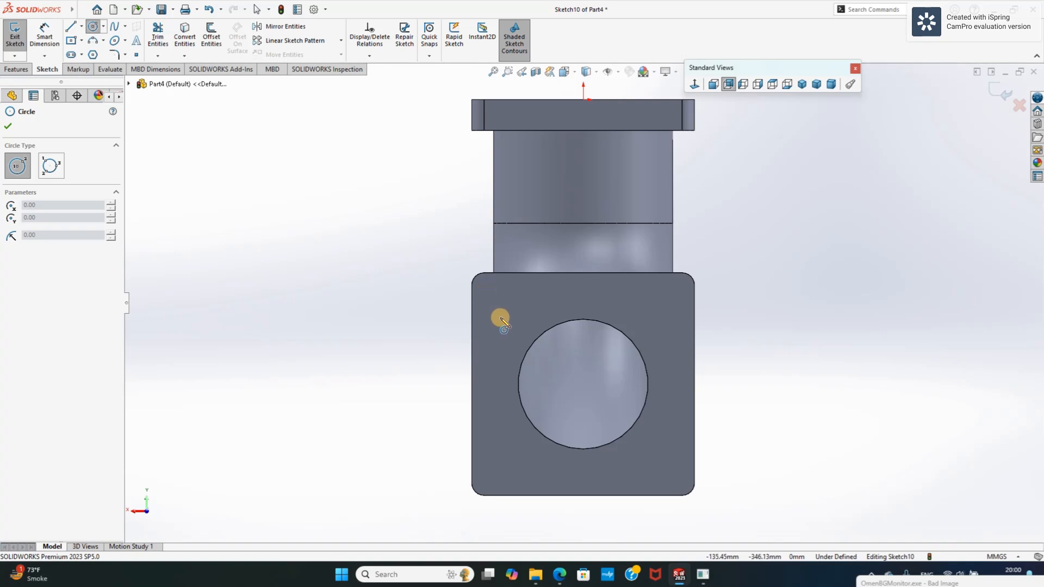
{"action": "left_click_drag", "start_coordinate": [491, 298], "coordinate": [507, 305]}
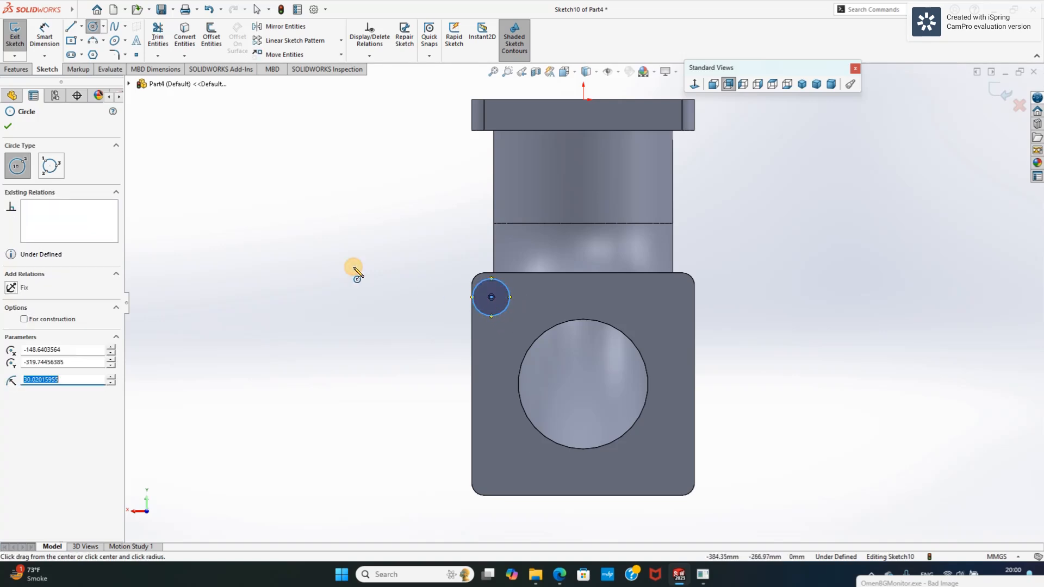
{"action": "right_click", "coordinate": [359, 272]}
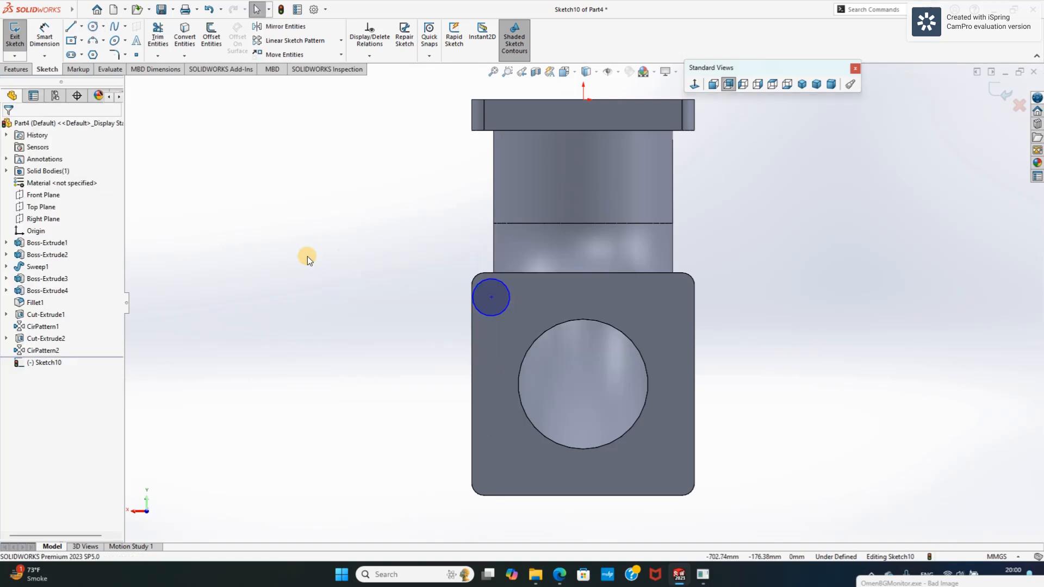
Dimension the circle's centre 50 mm from the second flange's left edge and 50 mm from its top edge.
{"action": "left_click", "coordinate": [45, 34]}
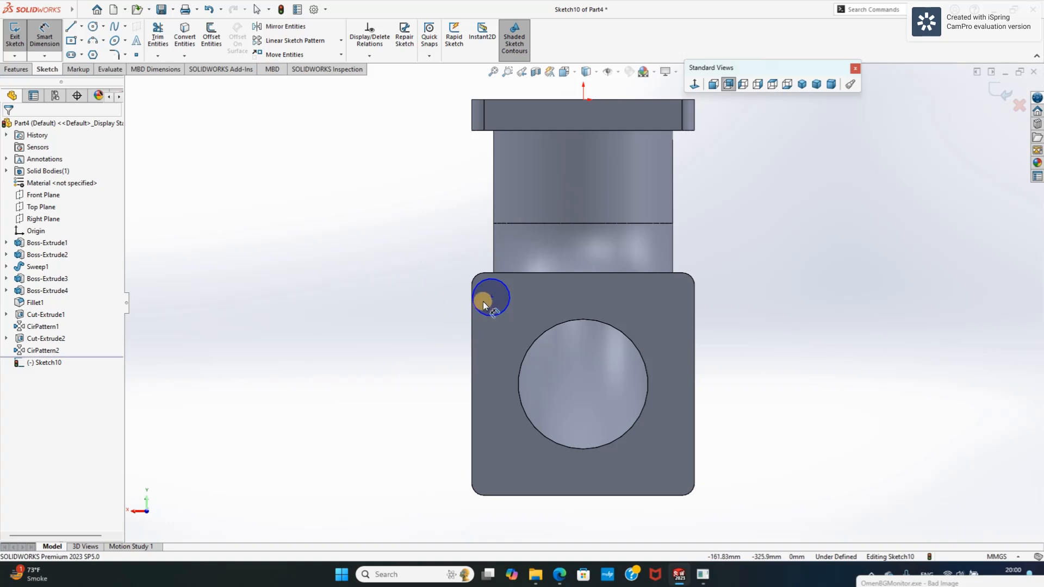
{"action": "left_click", "coordinate": [490, 298]}
{"action": "left_click", "coordinate": [471, 331]}
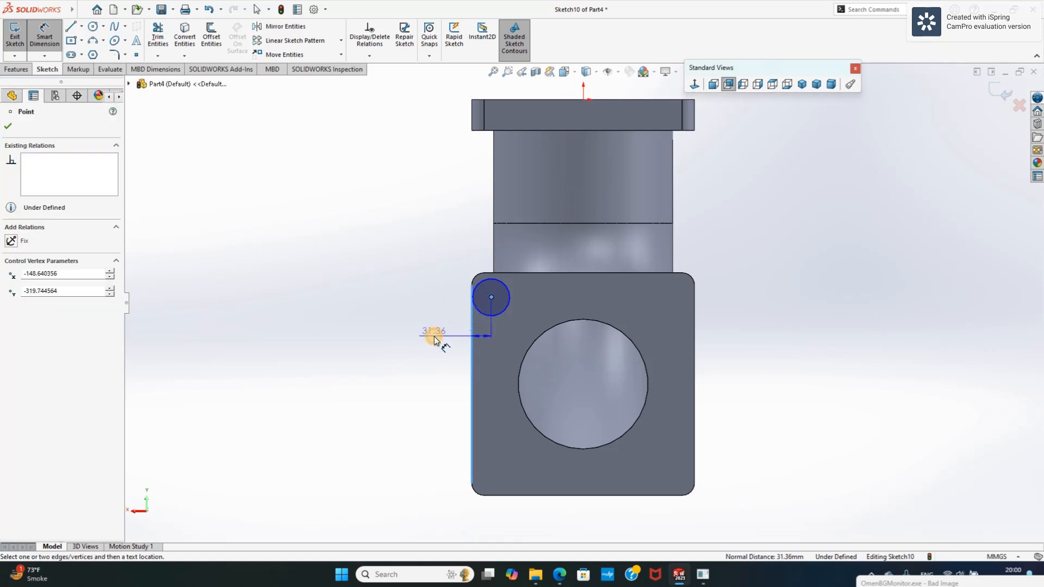
{"action": "left_click", "coordinate": [417, 340]}
{"action": "type", "text": "50"}
{"action": "key", "text": "Return"}
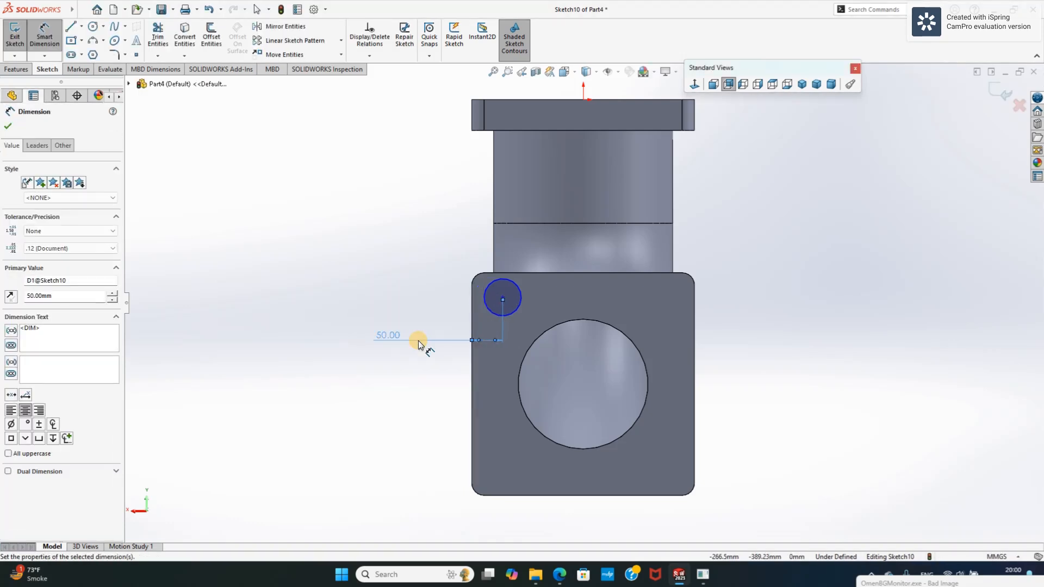
{"action": "left_click", "coordinate": [501, 296]}
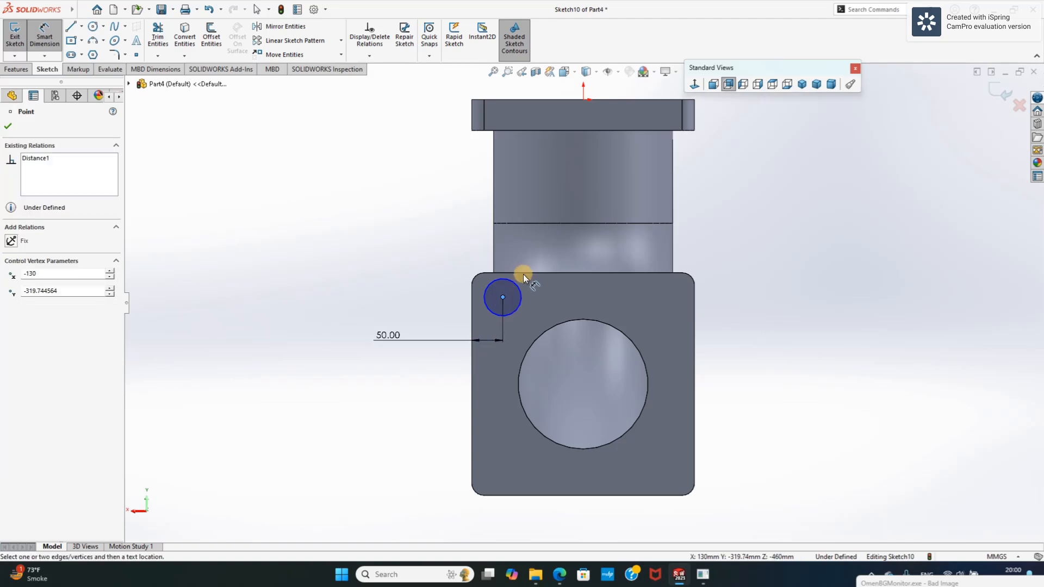
{"action": "left_click", "coordinate": [525, 271]}
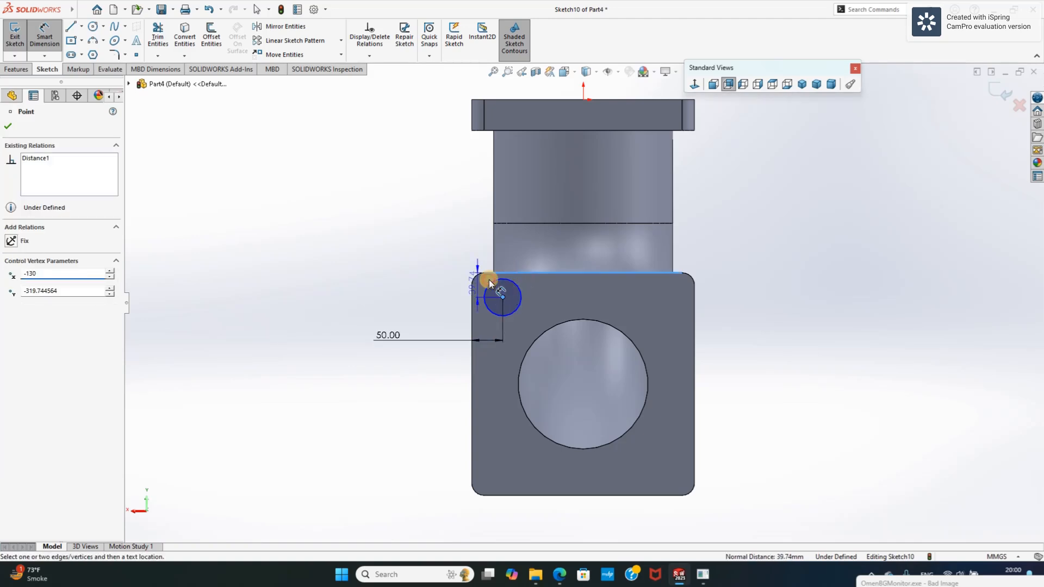
{"action": "left_click", "coordinate": [538, 244]}
{"action": "type", "text": "50"}
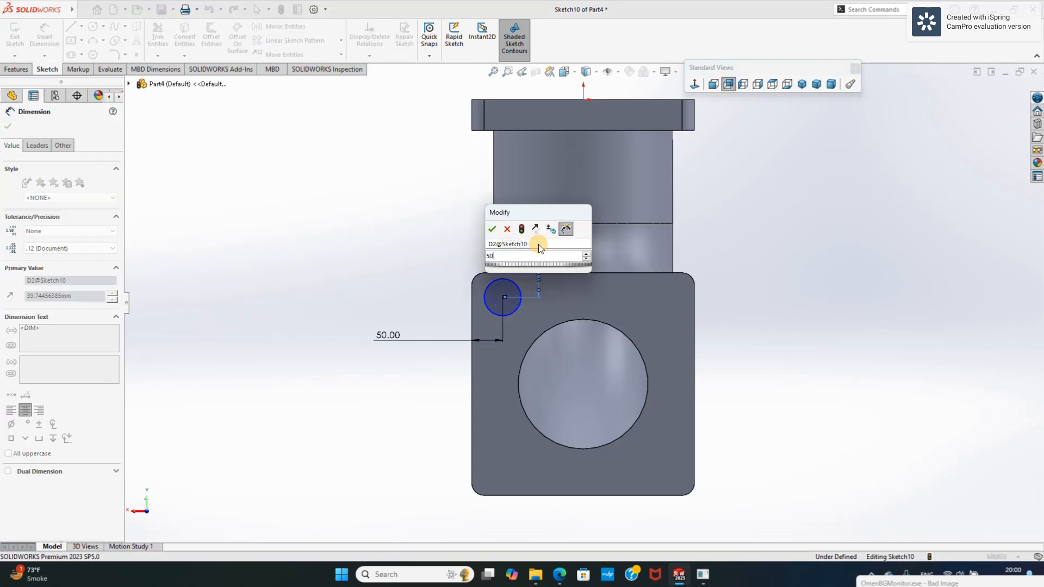
{"action": "key", "text": "Return"}
Dimension the circle on the second flange to a 60 mm diameter.
{"action": "left_click", "coordinate": [488, 292]}
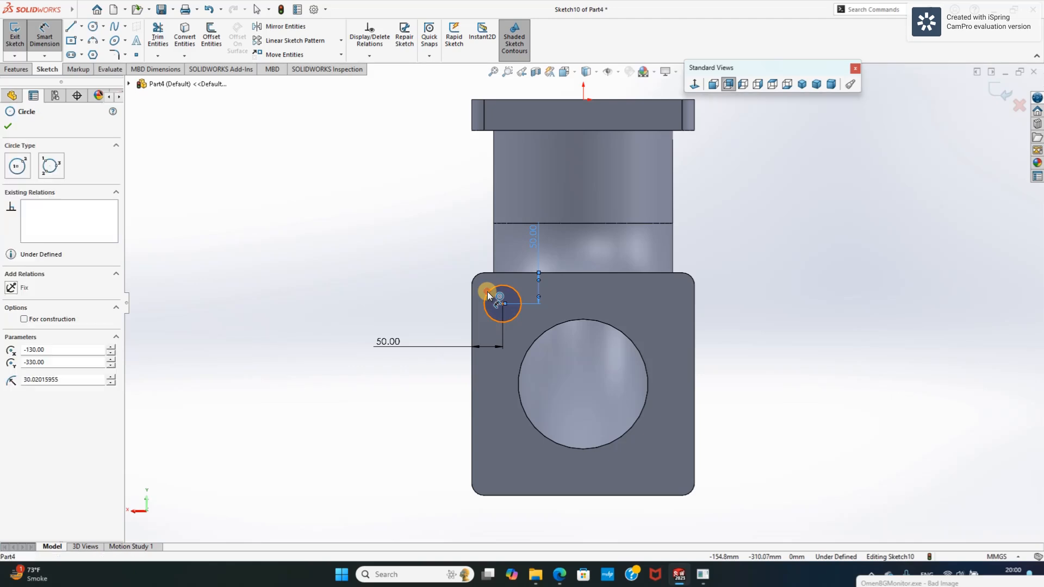
{"action": "left_click", "coordinate": [417, 291]}
{"action": "type", "text": "60"}
{"action": "key", "text": "Return"}
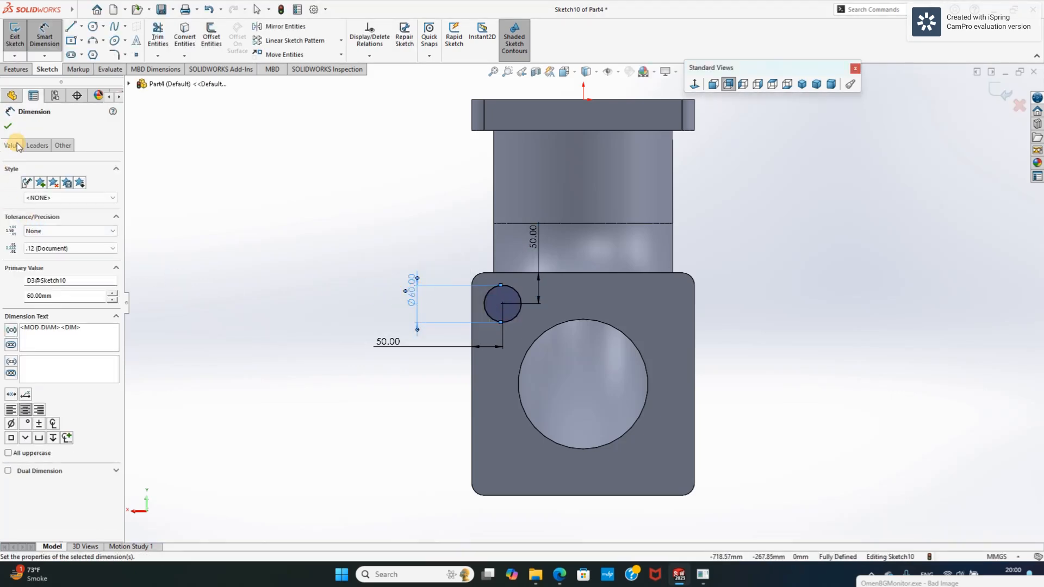
{"action": "left_click", "coordinate": [8, 126]}
Extrude-cut the 60 mm circle into the second flange with a Blind depth of 10 mm.
{"action": "left_click", "coordinate": [22, 69]}
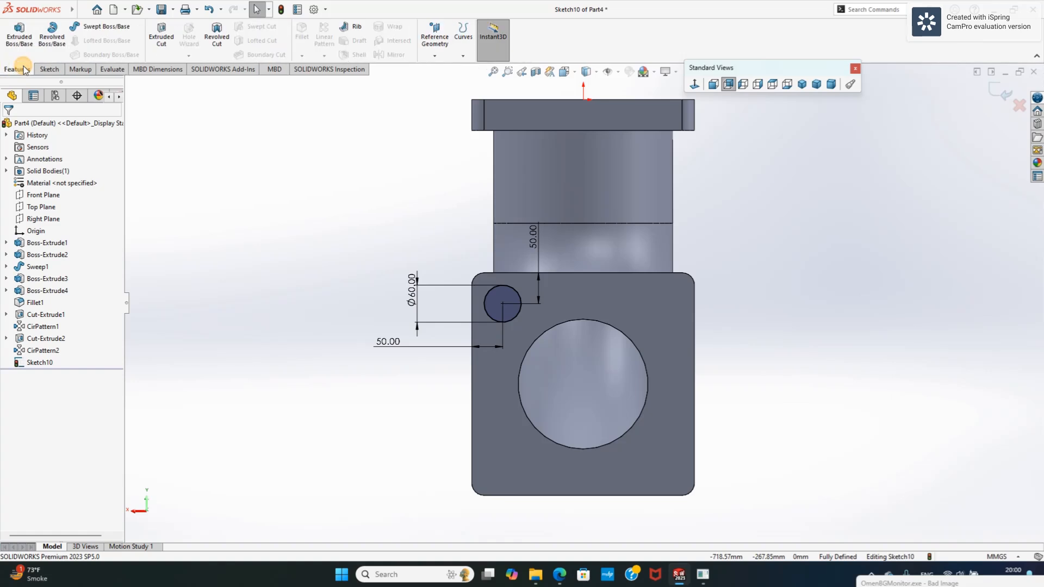
{"action": "left_click", "coordinate": [162, 36]}
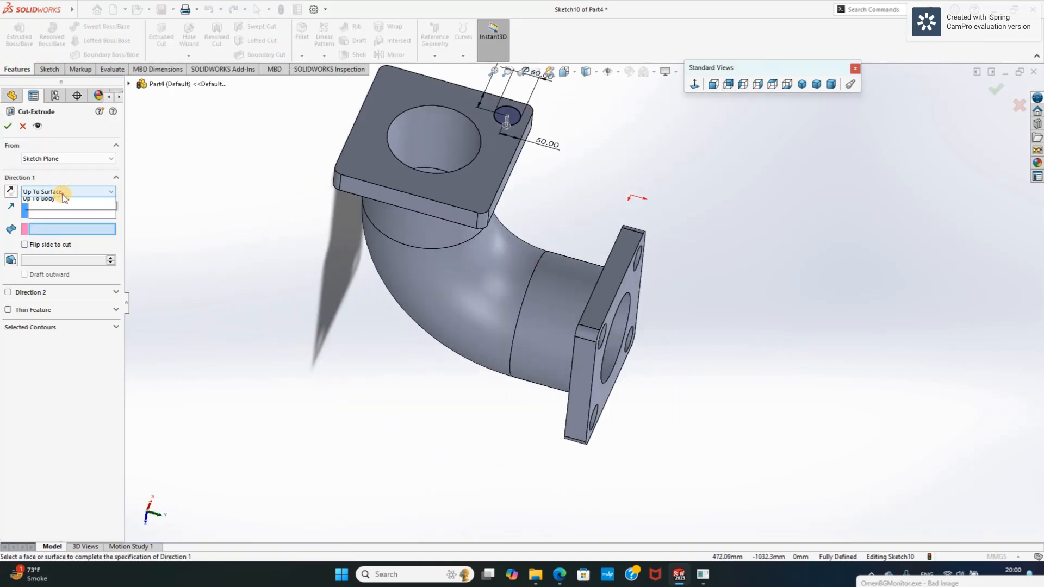
{"action": "left_click", "coordinate": [60, 191]}
{"action": "left_click", "coordinate": [33, 199]}
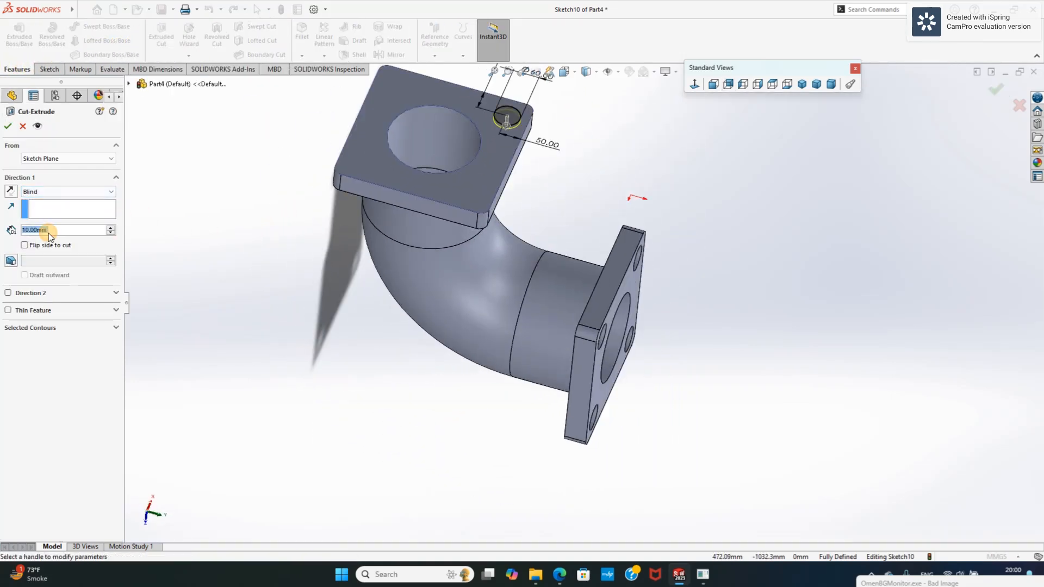
{"action": "left_click", "coordinate": [7, 126]}
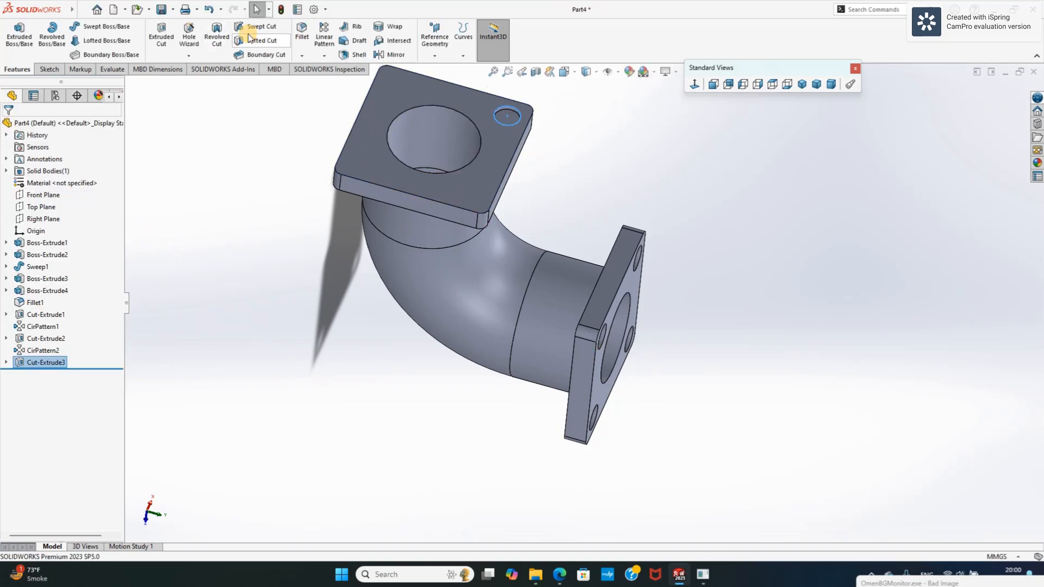
Circular-pattern the counterbore cut around the second flange's bore edge with 4 instances at 90-degree spacing.
{"action": "left_click", "coordinate": [325, 56]}
{"action": "left_click", "coordinate": [341, 82]}
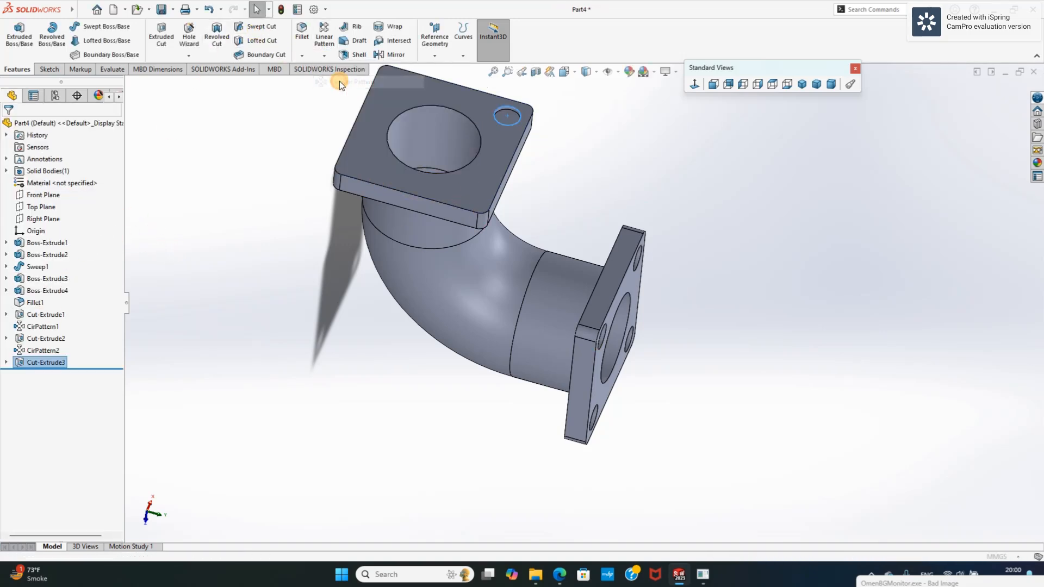
{"action": "left_click", "coordinate": [395, 119]}
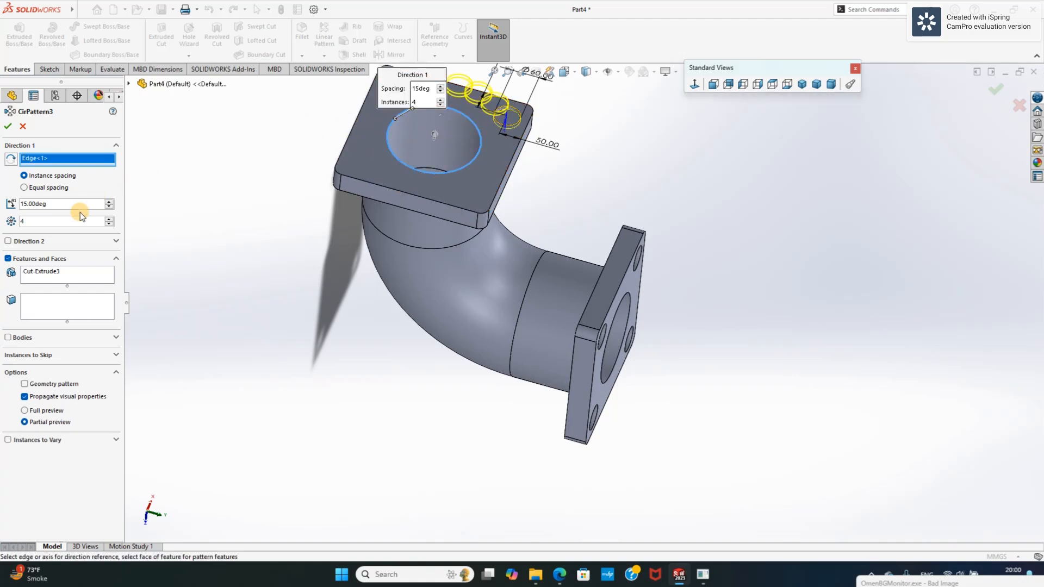
{"action": "left_click_drag", "start_coordinate": [71, 204], "coordinate": [2, 204]}
{"action": "type", "text": "90"}
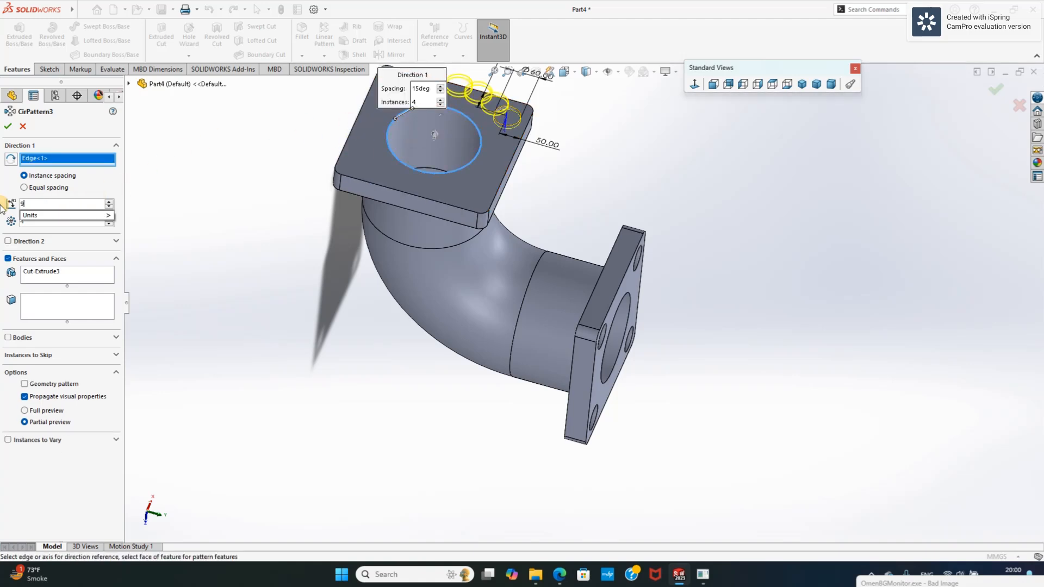
{"action": "key", "text": "Return"}
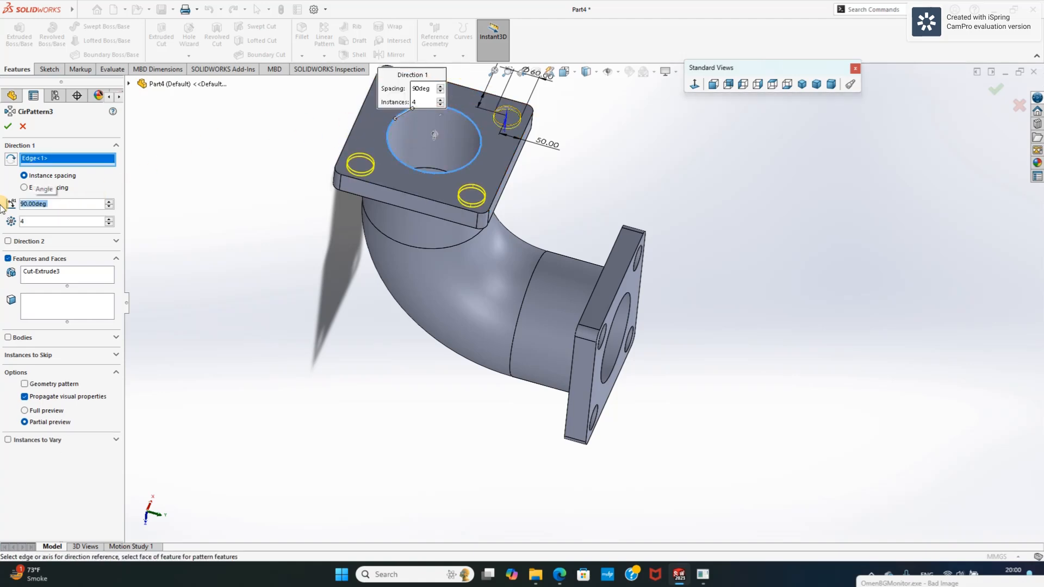
{"action": "left_click", "coordinate": [6, 127]}
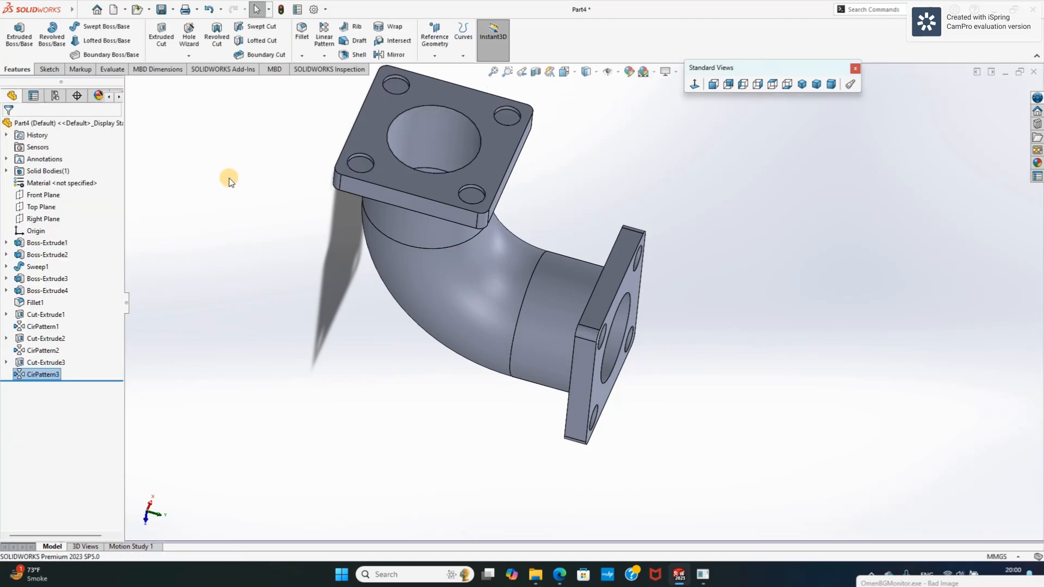
Open a new sketch on the recessed floor of a counterbore in the second flange.
{"action": "left_click", "coordinate": [49, 69]}
{"action": "left_click", "coordinate": [15, 33]}
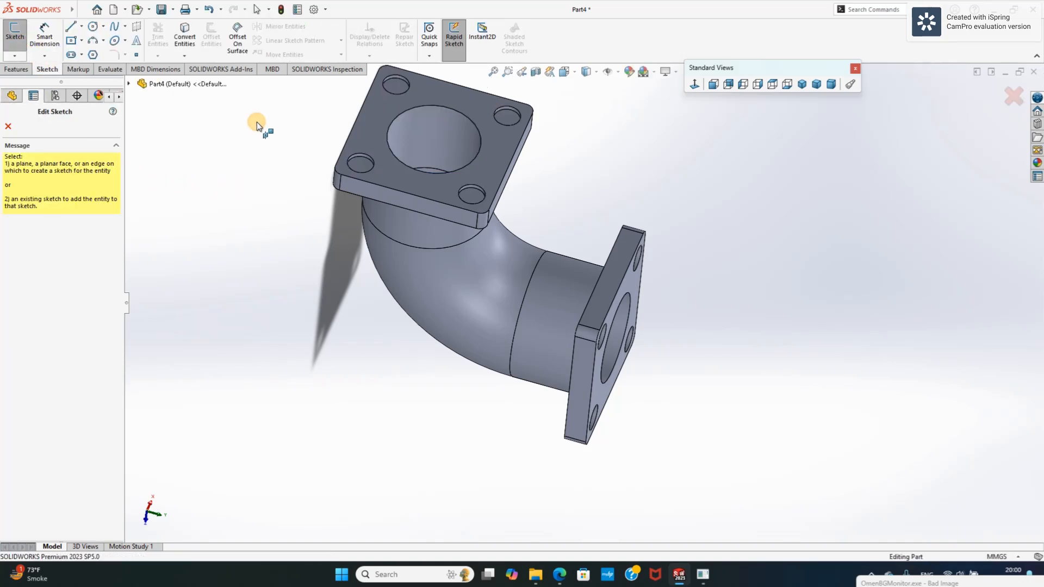
{"action": "left_click", "coordinate": [418, 113]}
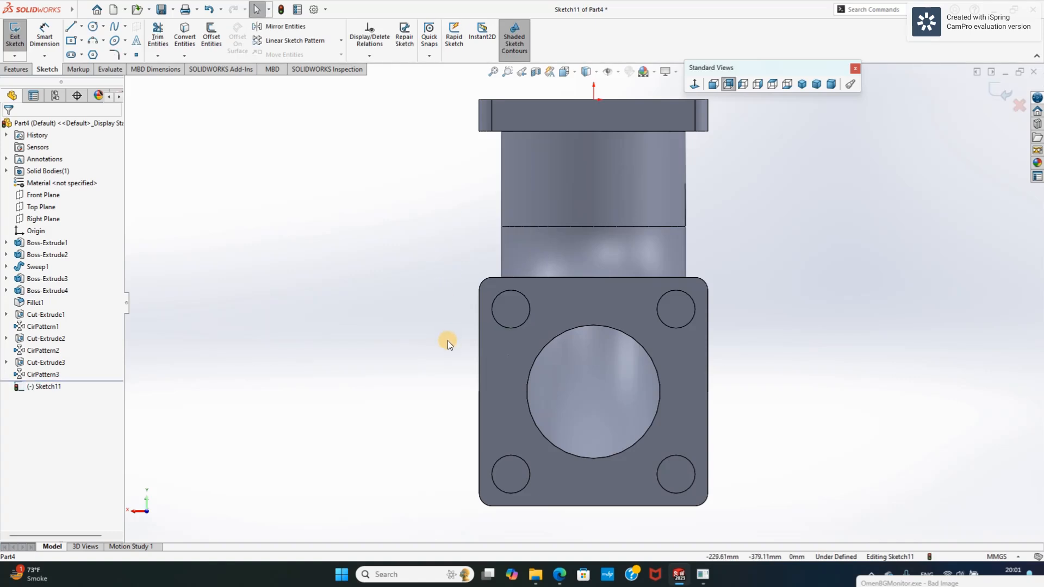
Sketch a circle of 15 mm radius concentric with the second flange's upper-left counterbore.
{"action": "left_click", "coordinate": [93, 26]}
{"action": "scroll", "coordinate": [478, 334], "scroll_direction": "up", "scroll_amount": 2}
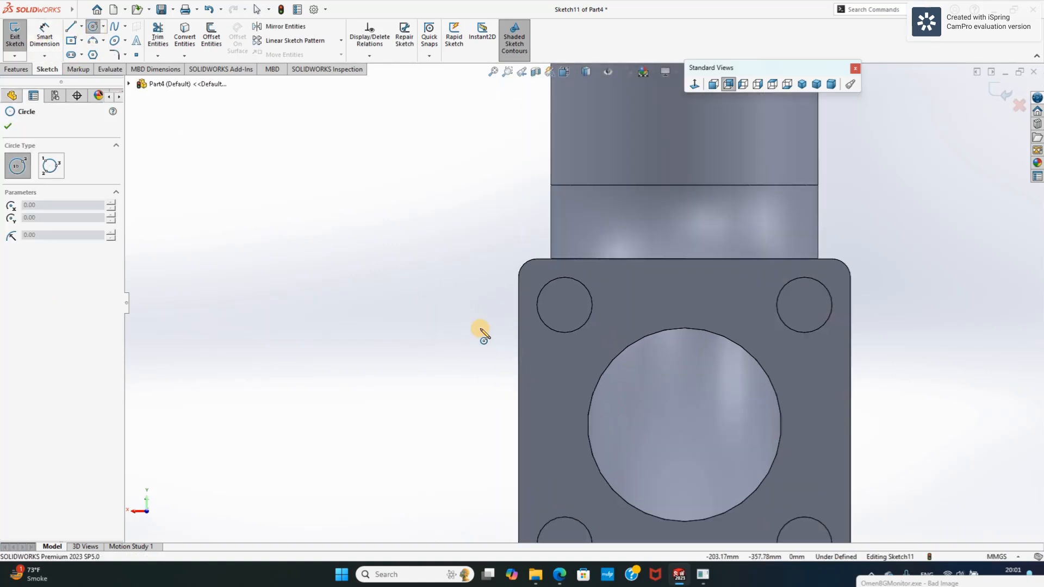
{"action": "left_click", "coordinate": [565, 305]}
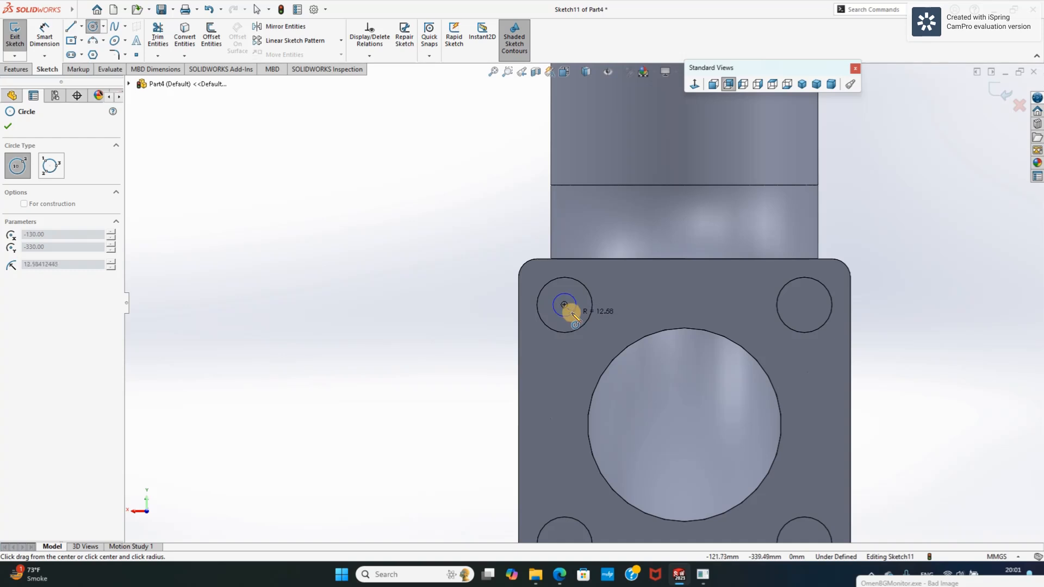
{"action": "left_click", "coordinate": [576, 317]}
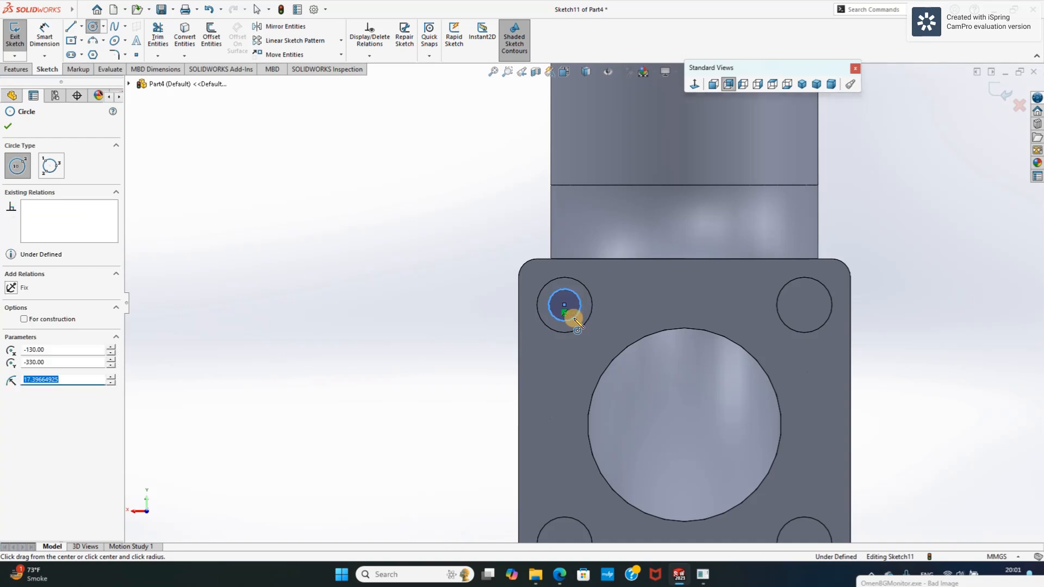
{"action": "type", "text": "15"}
{"action": "key", "text": "Return"}
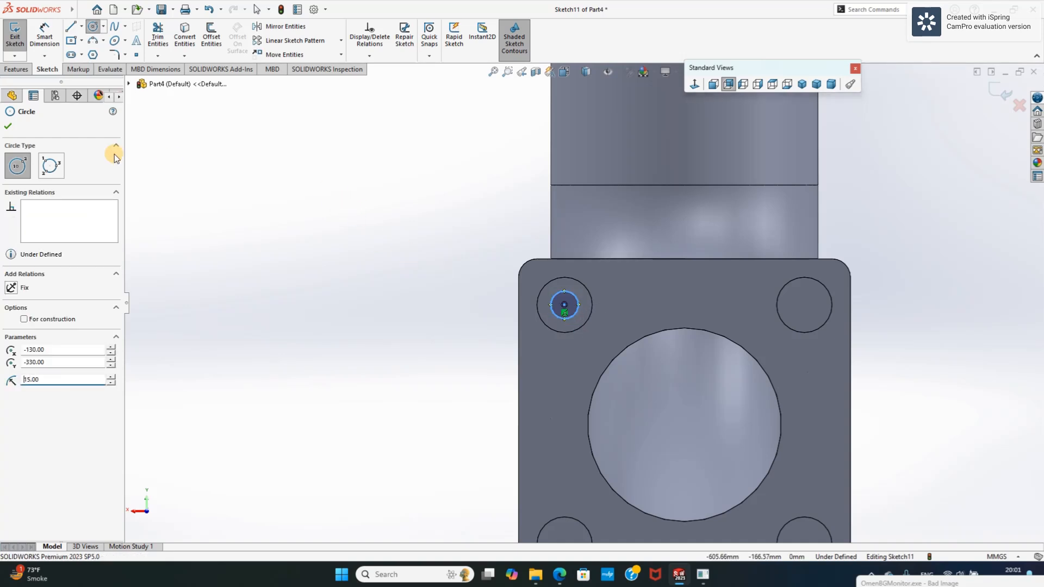
{"action": "left_click", "coordinate": [8, 127]}
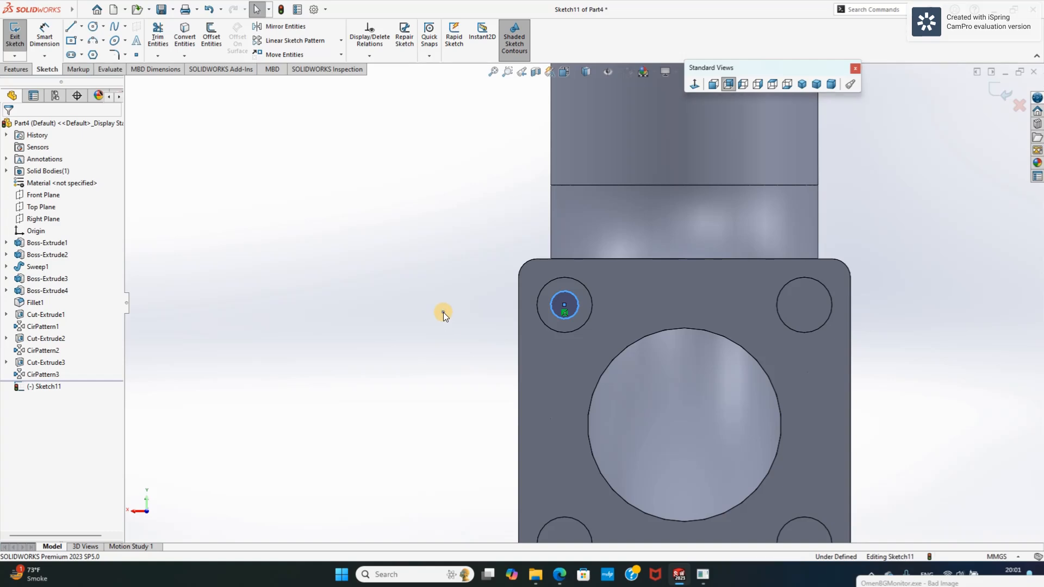
Extrude-cut the 15 mm radius circle with the Up To Surface end condition, ending at the second flange's back face.
{"action": "middle_click_drag", "start_coordinate": [442, 313], "coordinate": [496, 327]}
{"action": "left_click", "coordinate": [16, 69]}
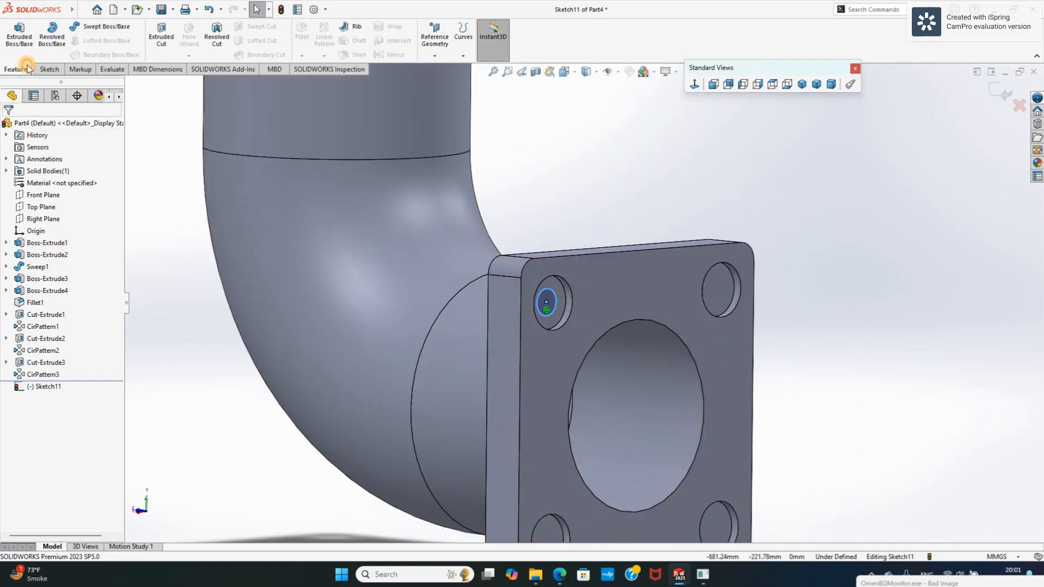
{"action": "left_click", "coordinate": [161, 38]}
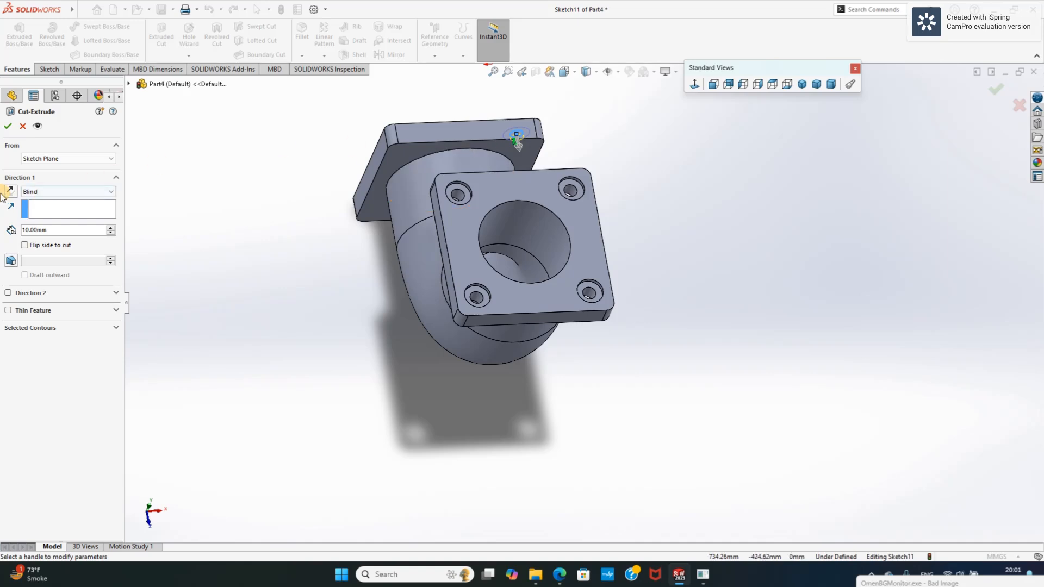
{"action": "left_click", "coordinate": [30, 191]}
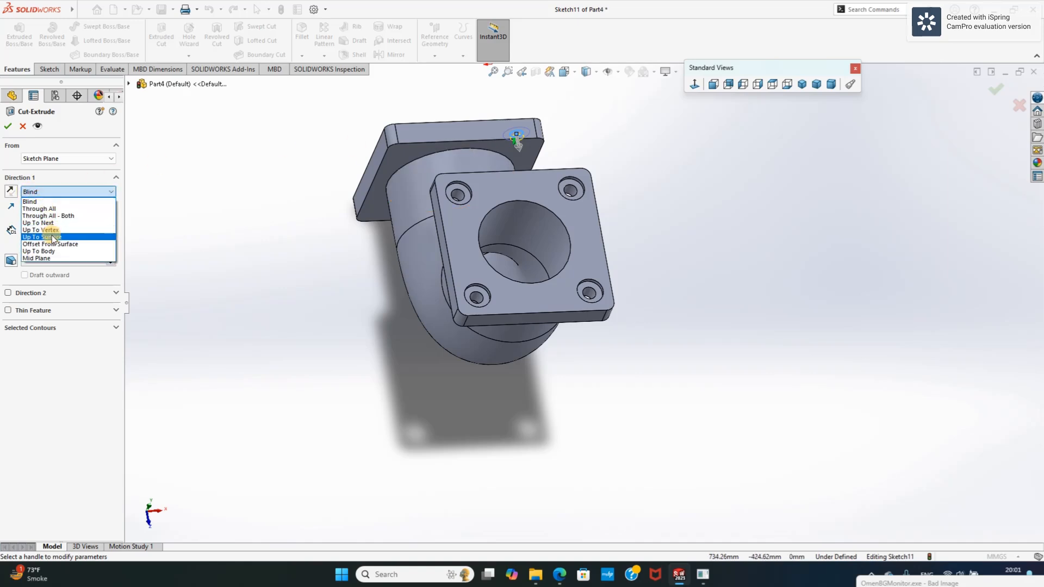
{"action": "left_click", "coordinate": [42, 237]}
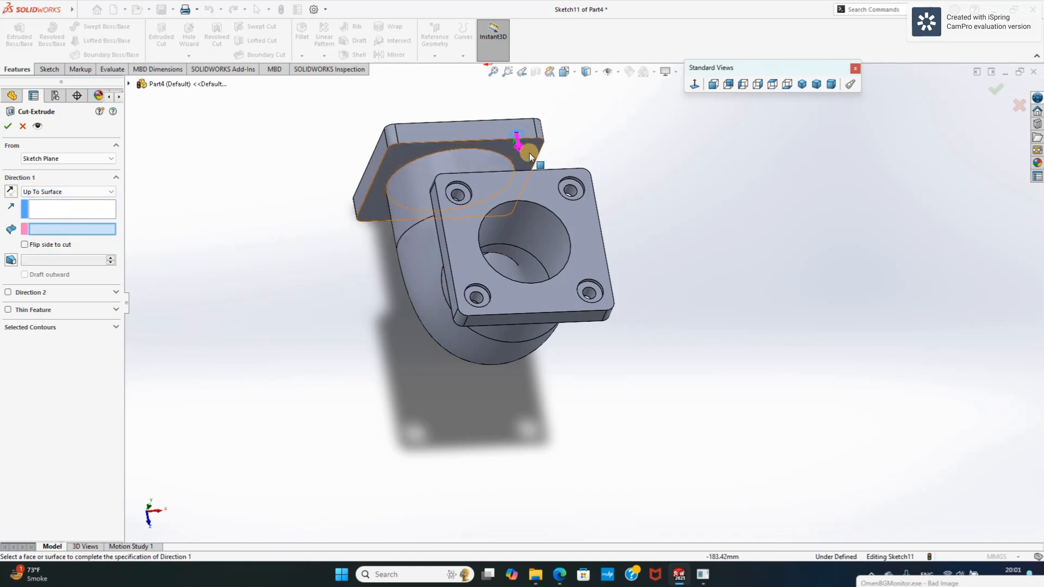
{"action": "left_click", "coordinate": [531, 153]}
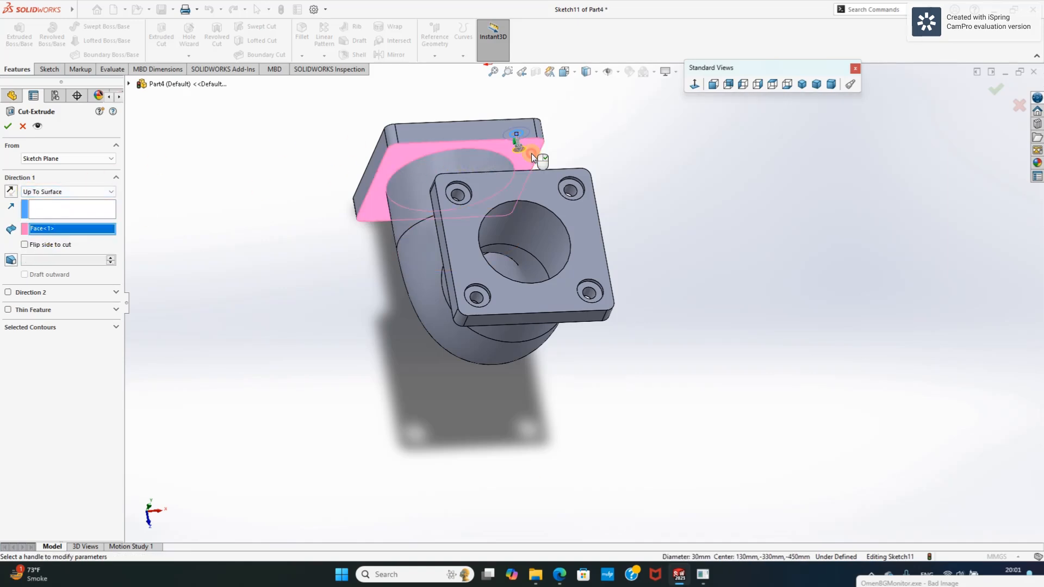
{"action": "left_click", "coordinate": [7, 125]}
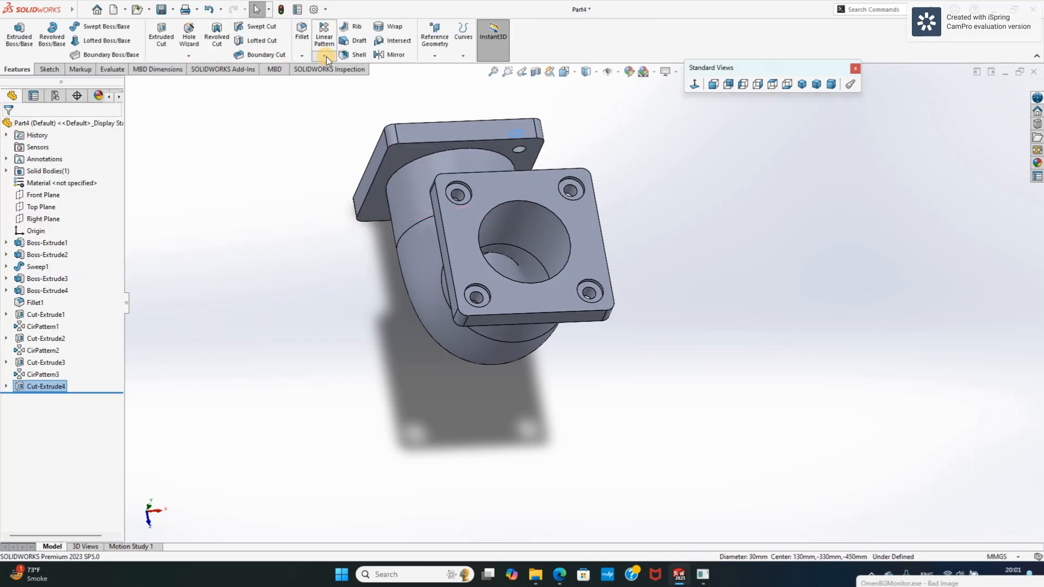
Circular-pattern the small through-hole cut around the second flange's bore edge with 4 instances at 90-degree spacing.
{"action": "left_click", "coordinate": [326, 57]}
{"action": "left_click", "coordinate": [342, 82]}
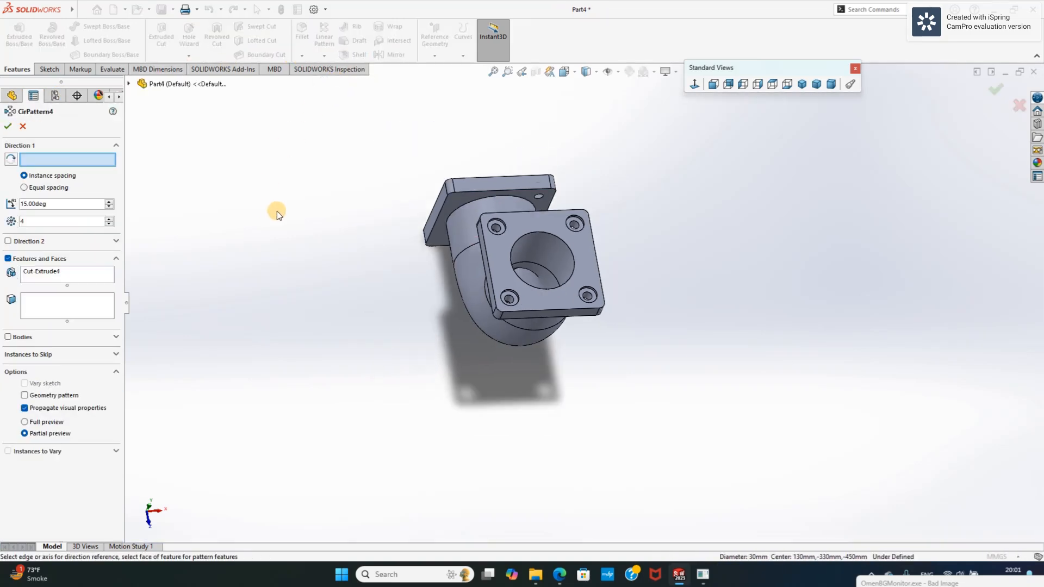
{"action": "middle_click_drag", "start_coordinate": [276, 211], "coordinate": [378, 319]}
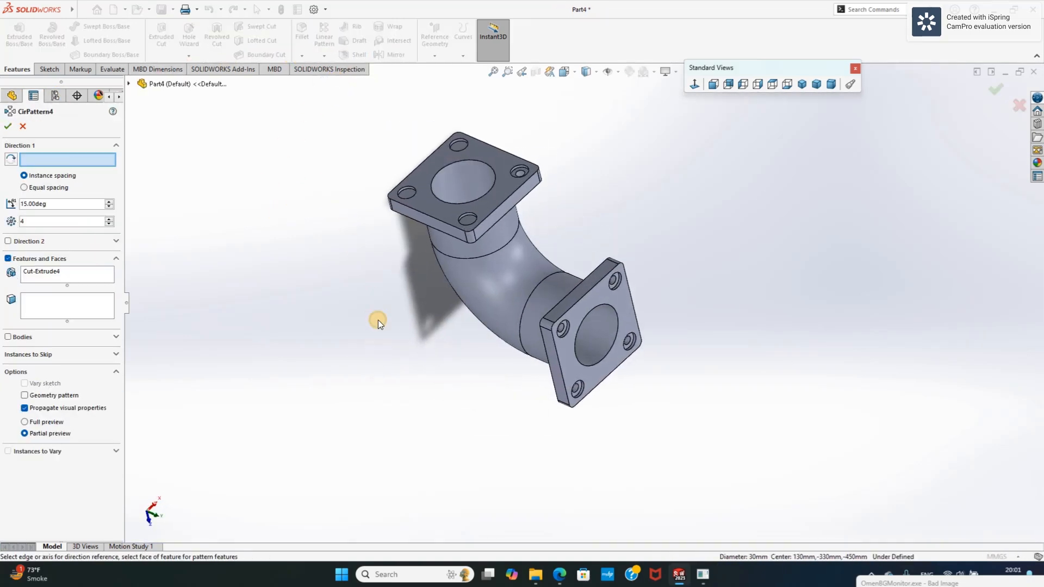
{"action": "left_click", "coordinate": [446, 165]}
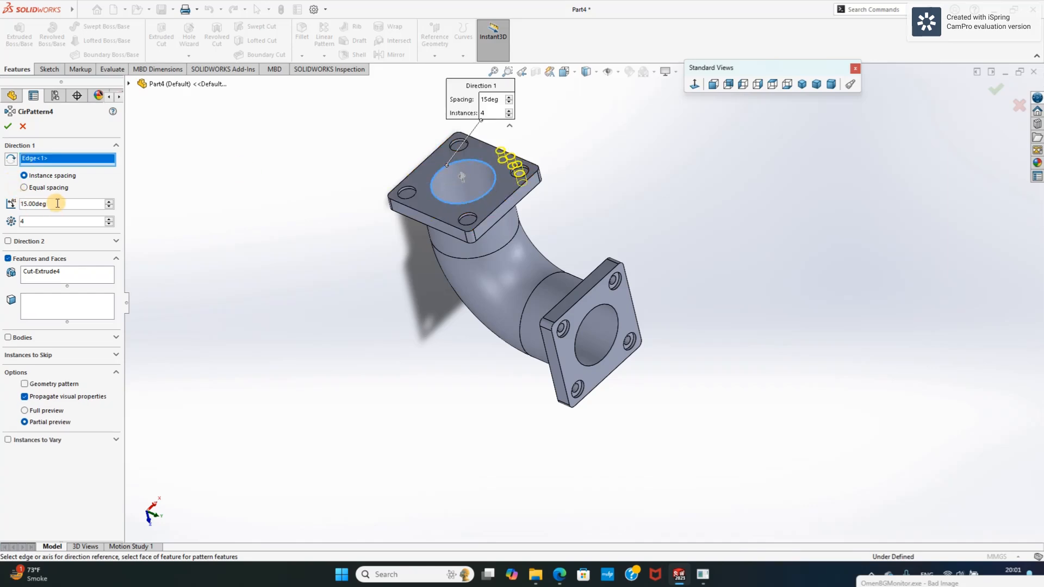
{"action": "left_click_drag", "start_coordinate": [57, 203], "coordinate": [17, 203]}
{"action": "type", "text": "90"}
{"action": "key", "text": "Return"}
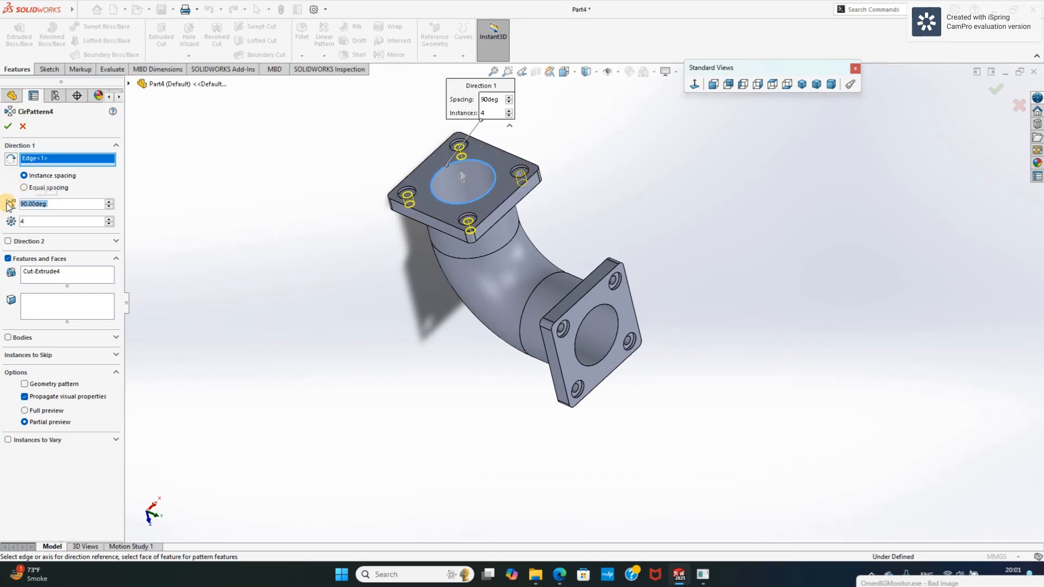
{"action": "left_click", "coordinate": [8, 126]}
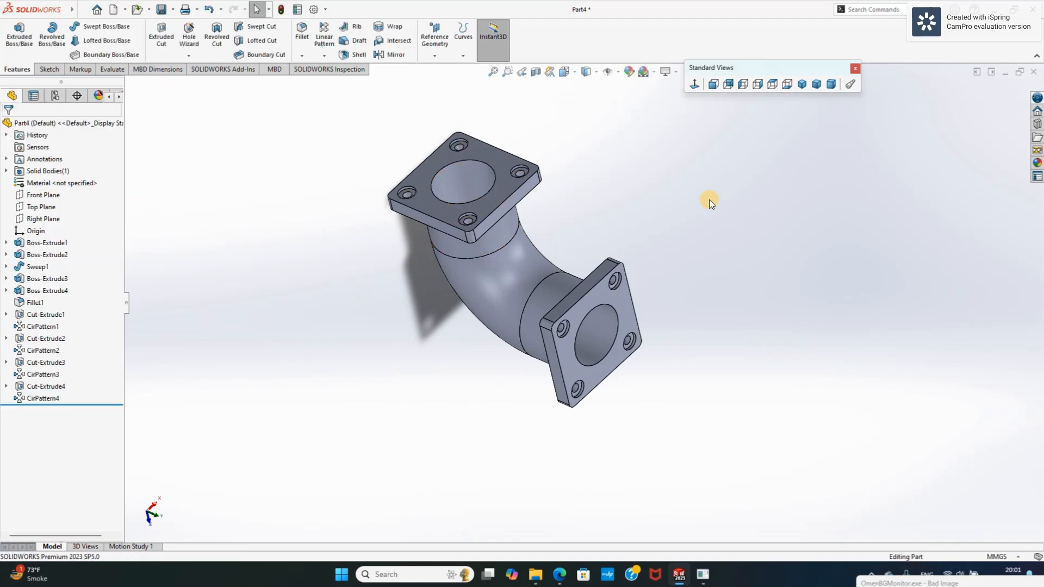
Chamfer the bore edge on the outer face of the first flange with a 10 mm distance and 45-degree angle.
{"action": "left_click", "coordinate": [802, 83]}
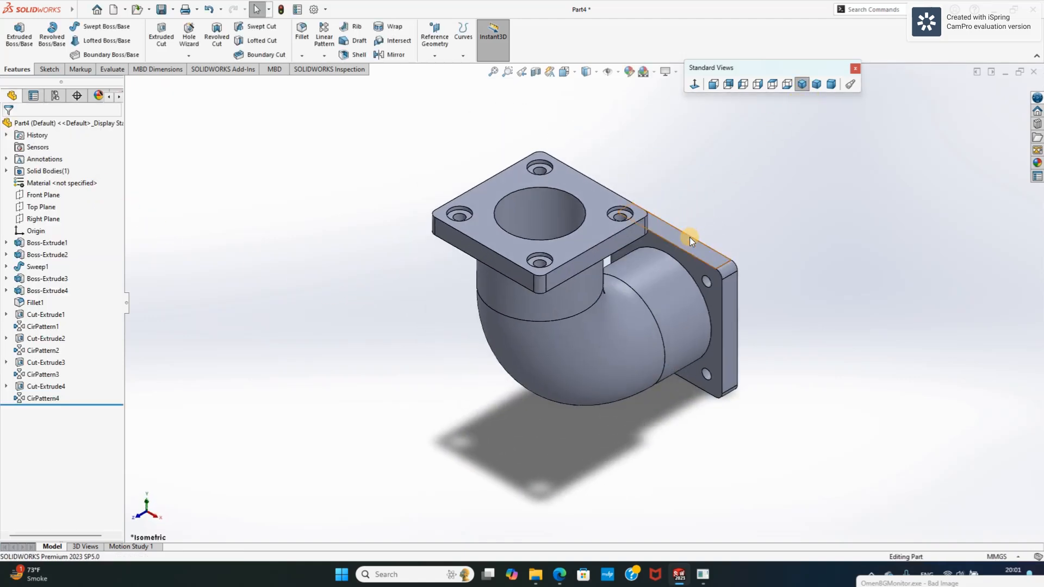
{"action": "middle_click_drag", "start_coordinate": [692, 231], "coordinate": [562, 403]}
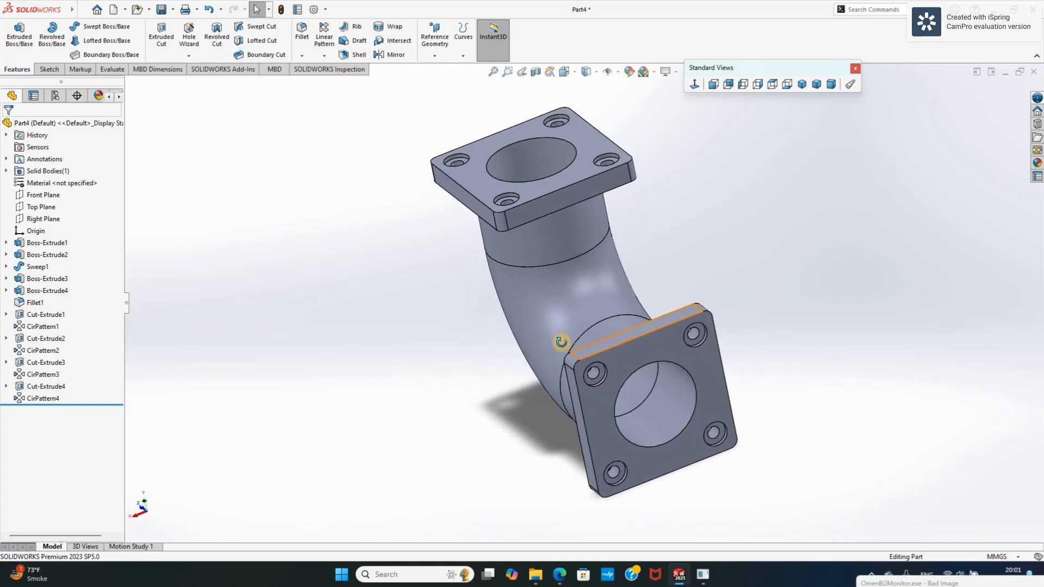
{"action": "left_click", "coordinate": [303, 55]}
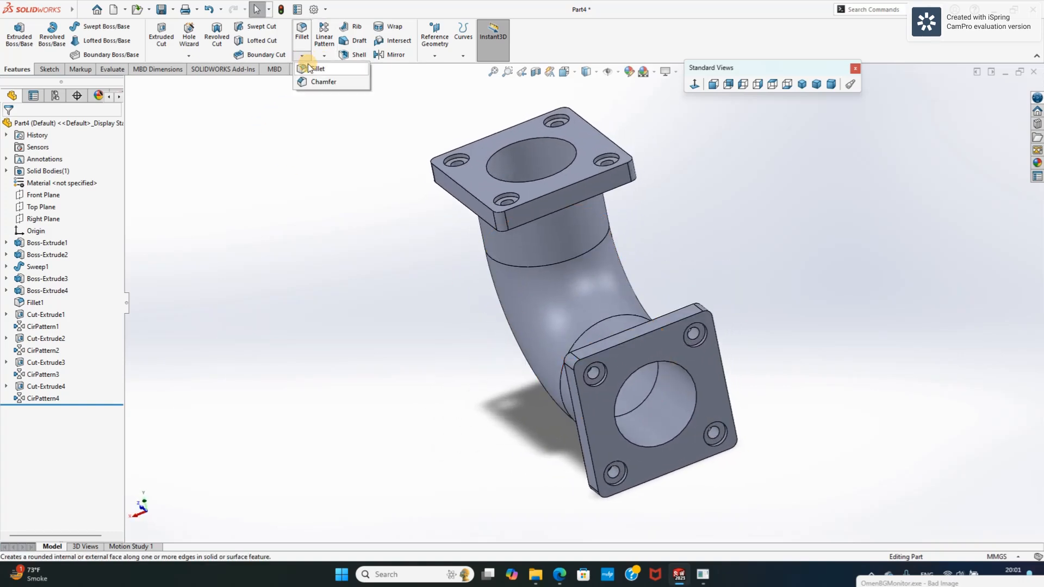
{"action": "left_click", "coordinate": [315, 80]}
{"action": "left_click", "coordinate": [522, 141]}
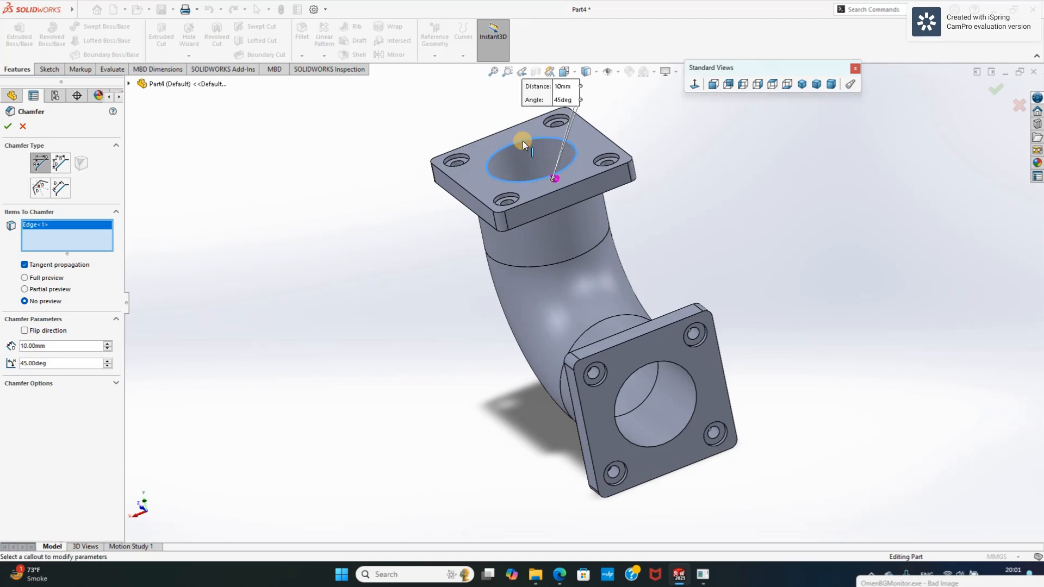
{"action": "left_click", "coordinate": [7, 129]}
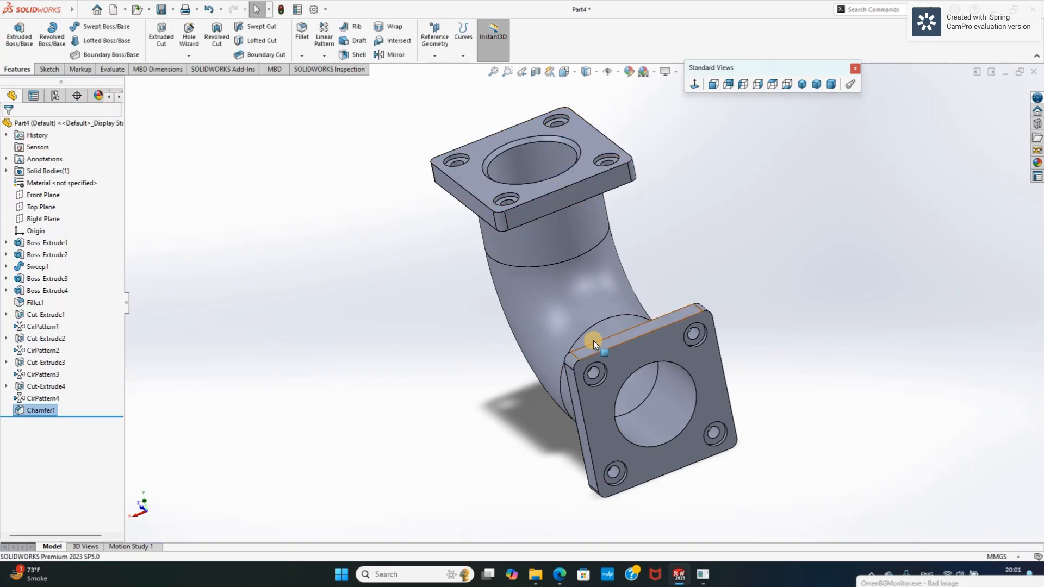
Chamfer the bore edge on the second flange's outer face at 10 mm and 45 degrees.
{"action": "left_click", "coordinate": [638, 367]}
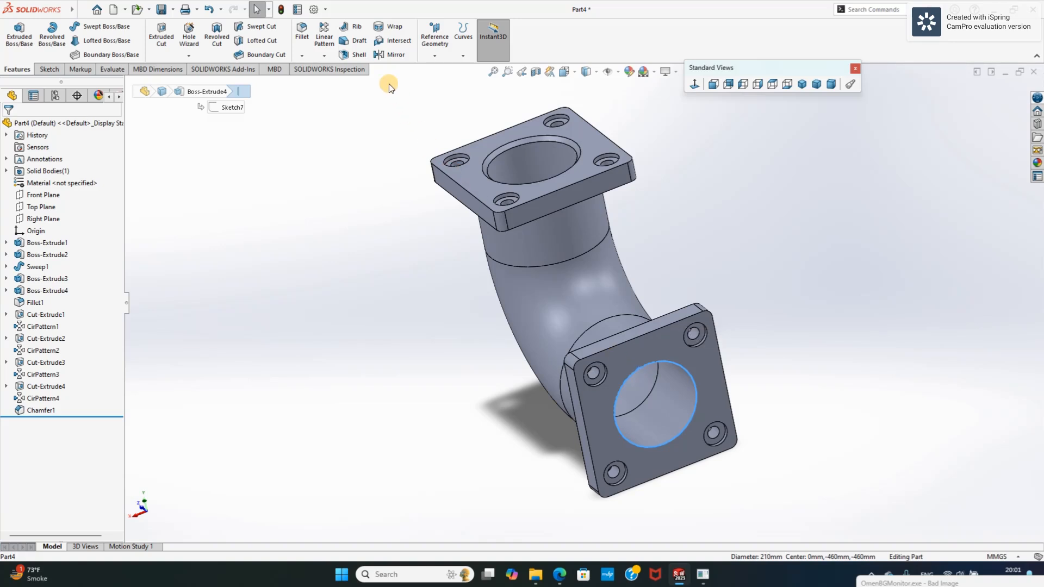
{"action": "left_click", "coordinate": [303, 56]}
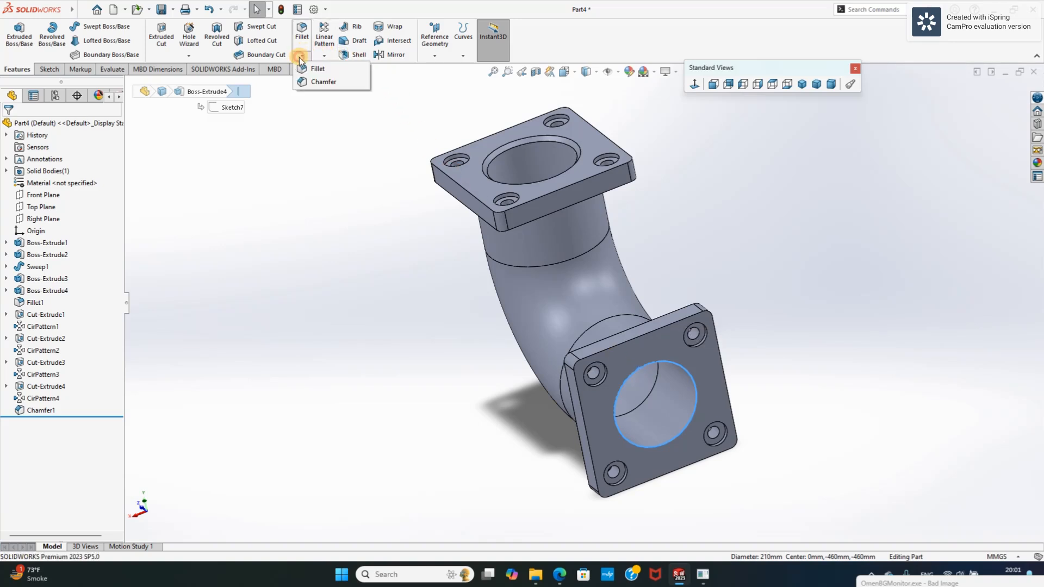
{"action": "left_click", "coordinate": [307, 86]}
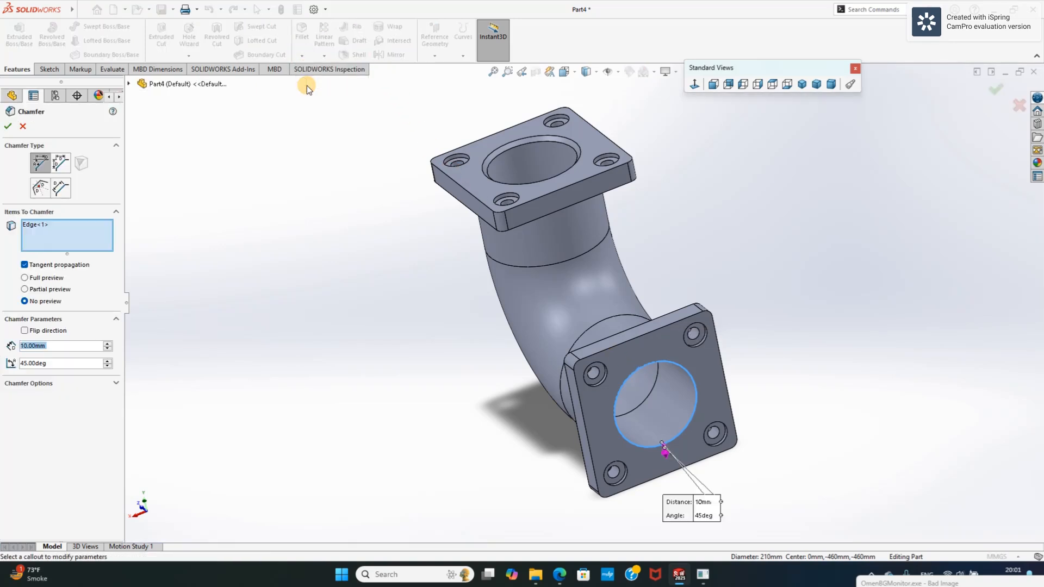
{"action": "left_click", "coordinate": [8, 126]}
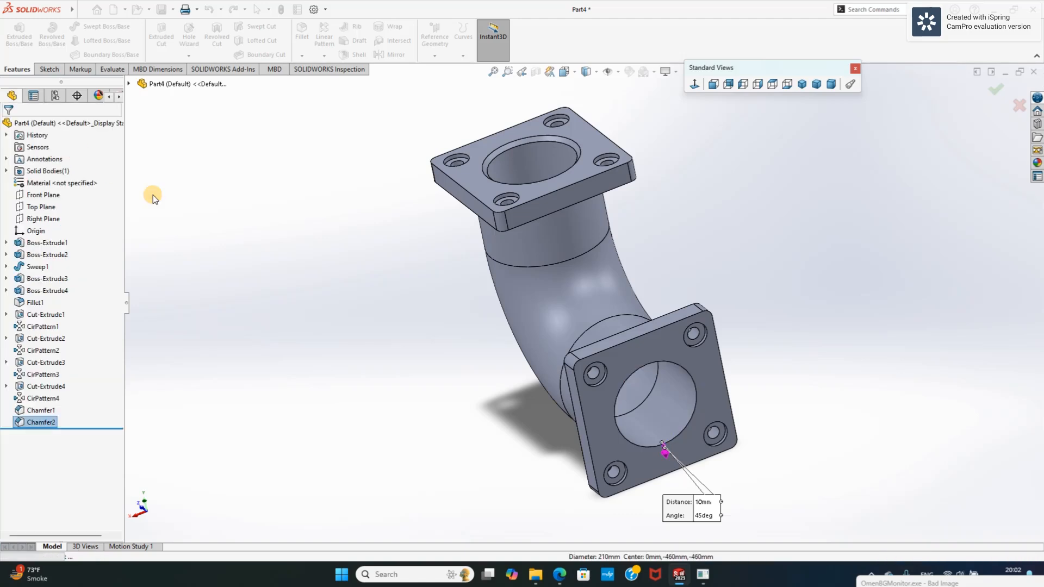
Save the part as "EXERCISE 4" in the CAD CAM 4361902 folder.
{"action": "left_click", "coordinate": [802, 84]}
{"action": "scroll", "coordinate": [676, 298], "scroll_direction": "down", "scroll_amount": 3}
{"action": "scroll", "coordinate": [691, 304], "scroll_direction": "up", "scroll_amount": 2}
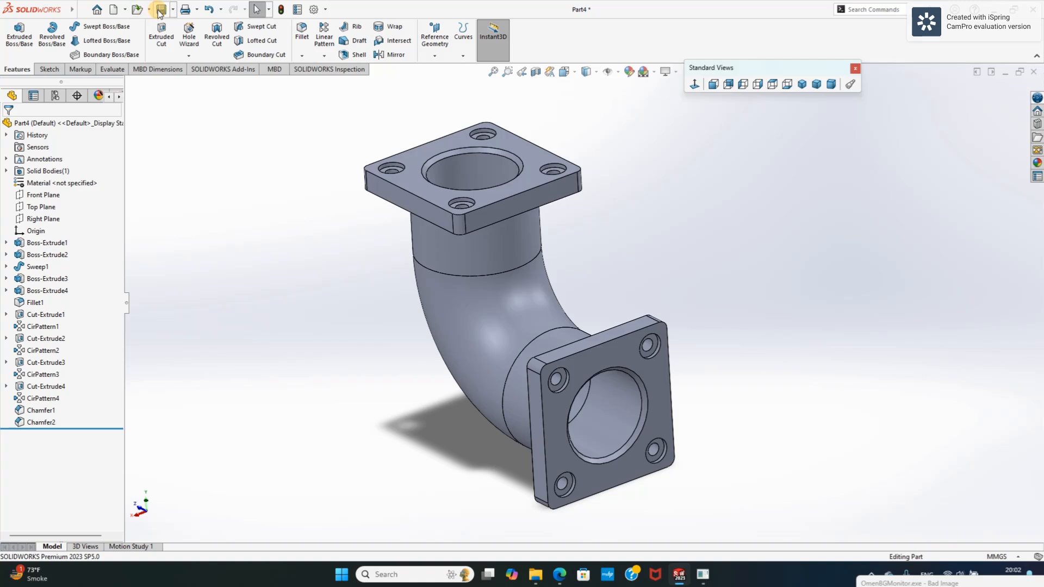
{"action": "left_click", "coordinate": [162, 10]}
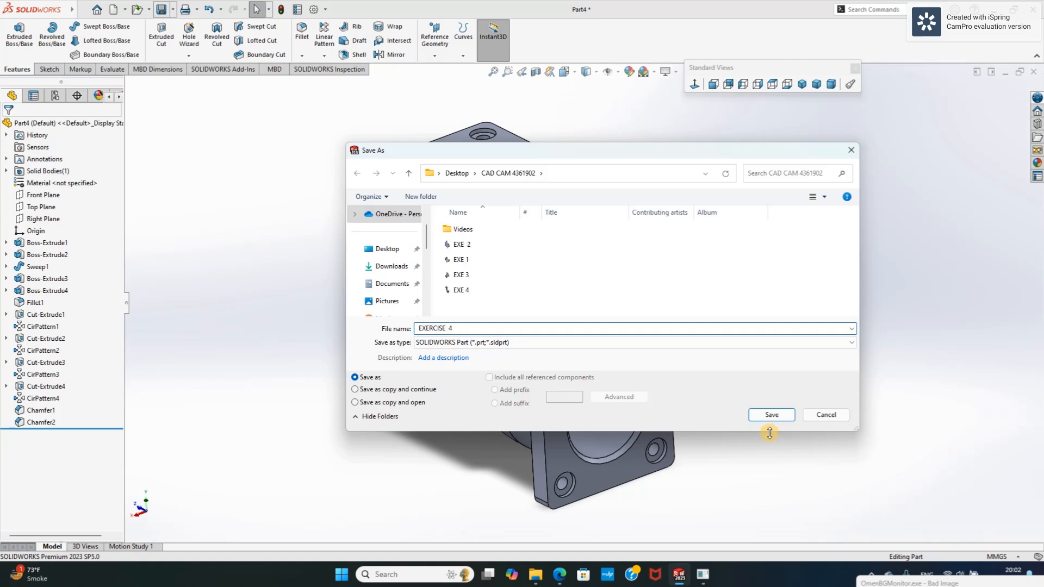
{"action": "left_click", "coordinate": [772, 415]}
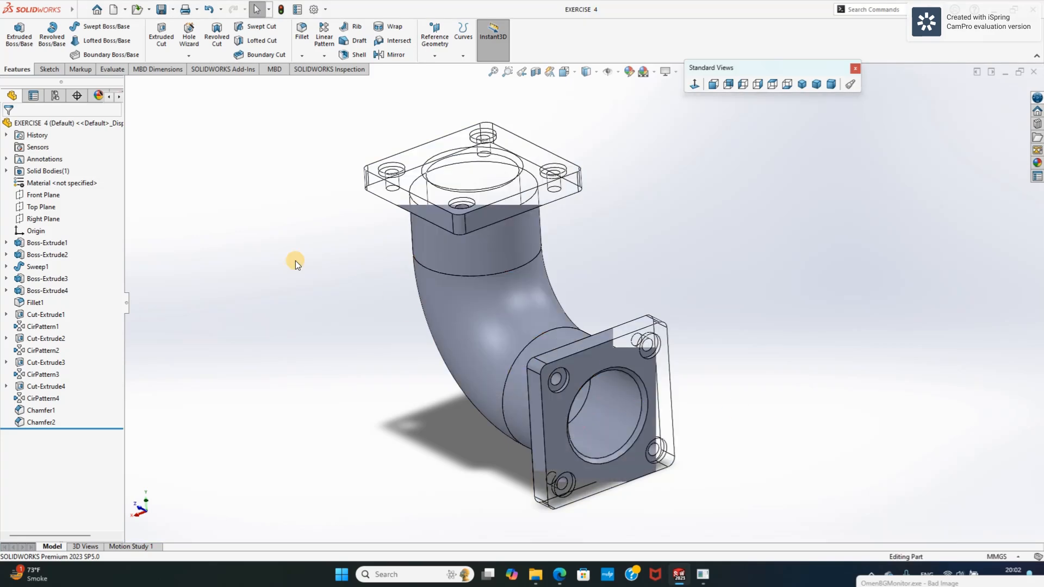
Make a new drawing from the part using the "a4 - landscape.slddrt" sheet format.
{"action": "left_click", "coordinate": [125, 9]}
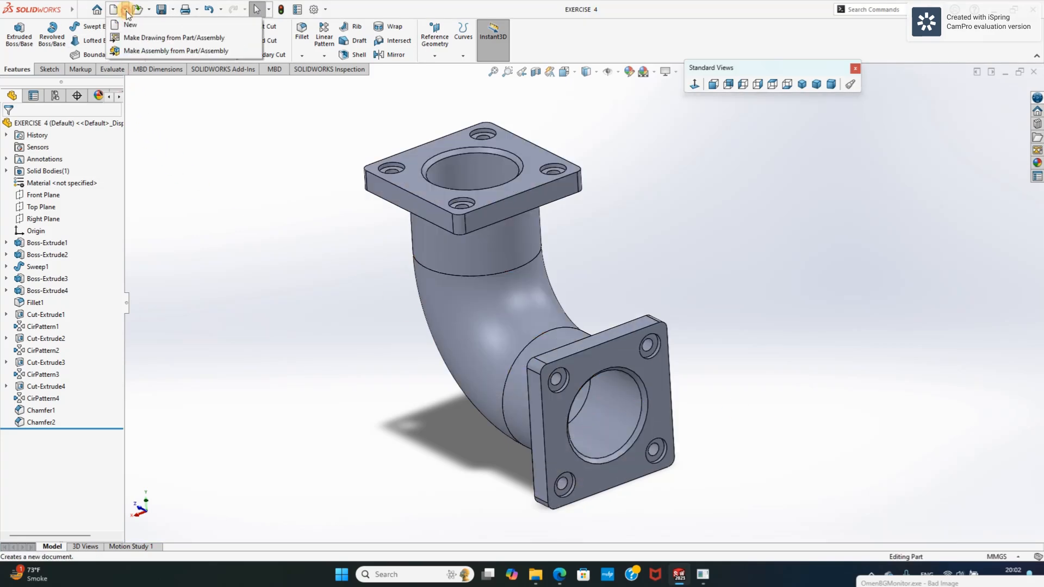
{"action": "left_click", "coordinate": [144, 32]}
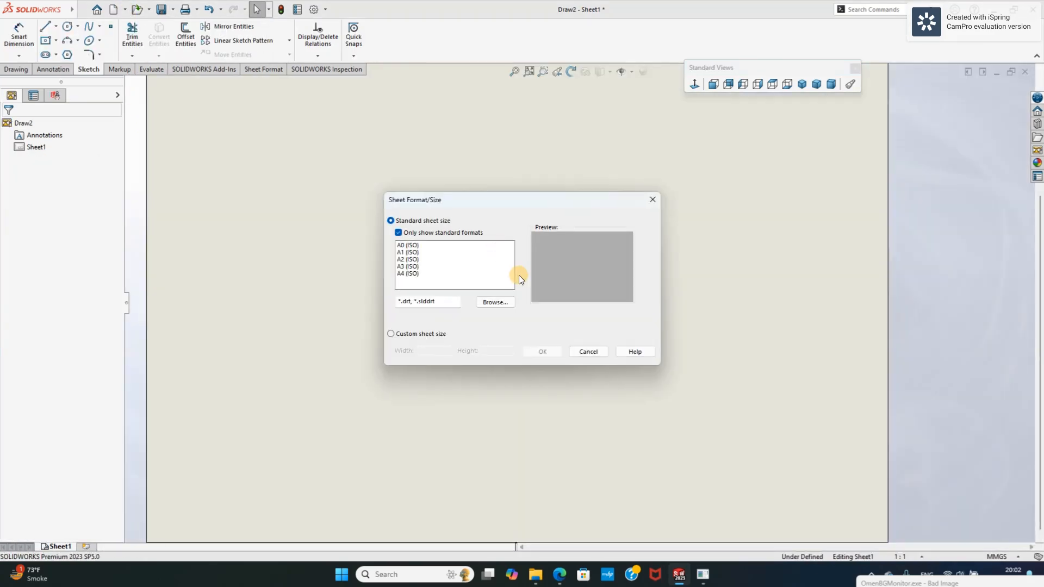
{"action": "left_click", "coordinate": [496, 303]}
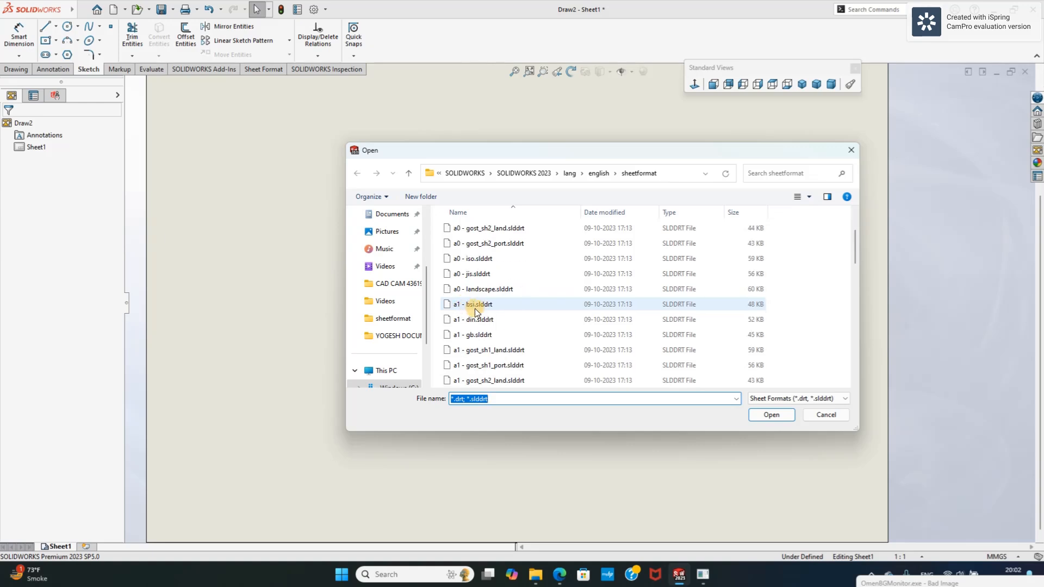
{"action": "scroll", "coordinate": [481, 312], "scroll_direction": "down", "scroll_amount": 9}
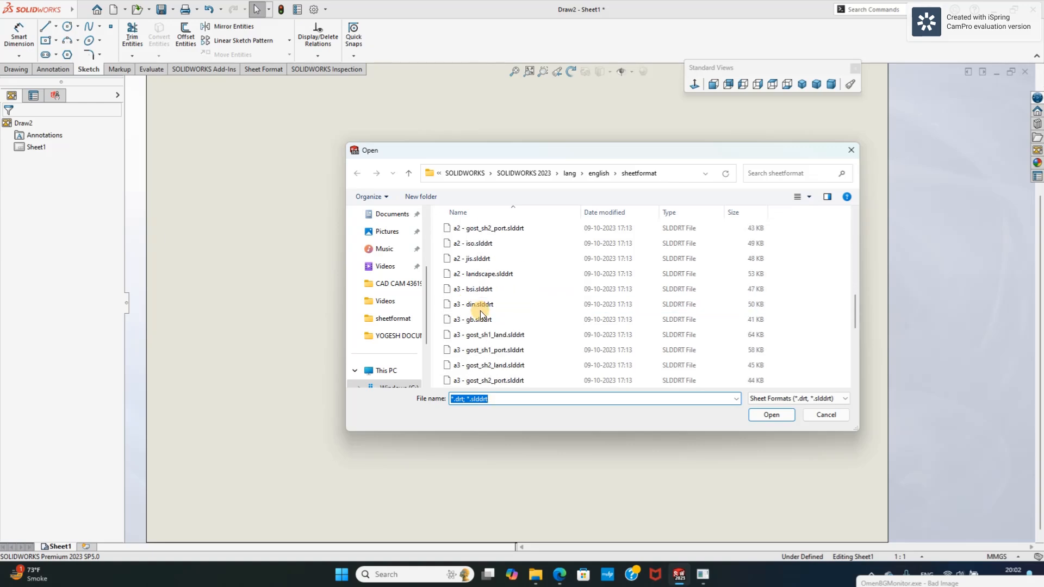
{"action": "scroll", "coordinate": [480, 313], "scroll_direction": "down", "scroll_amount": 2}
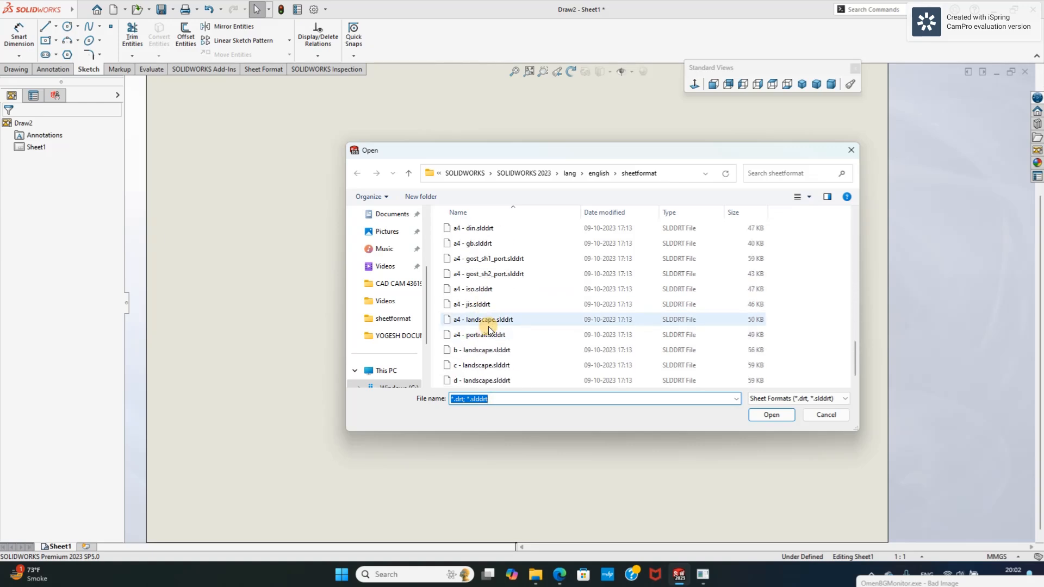
{"action": "left_click", "coordinate": [491, 321]}
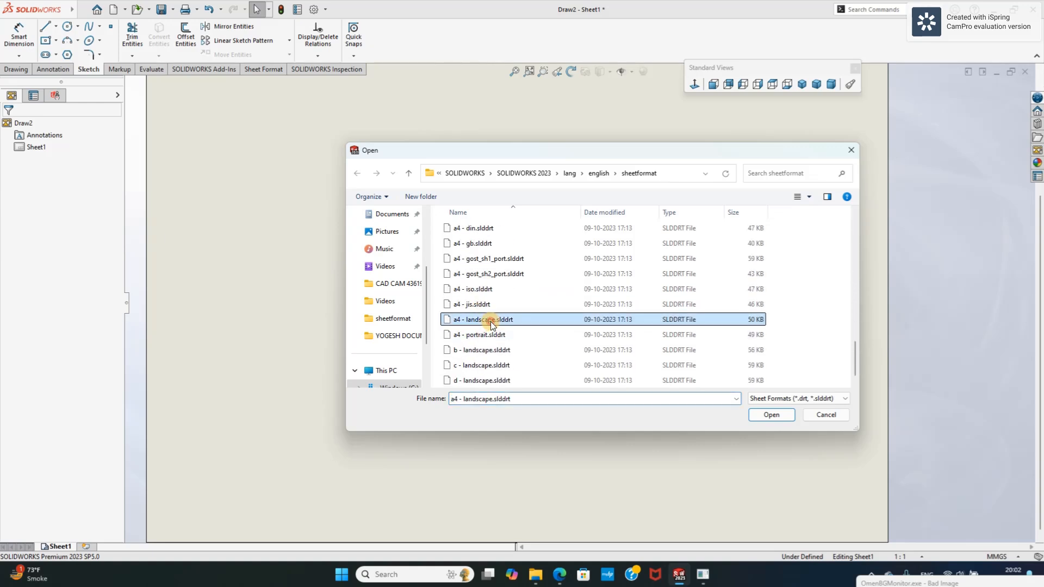
{"action": "left_click", "coordinate": [769, 414]}
{"action": "left_click", "coordinate": [541, 352]}
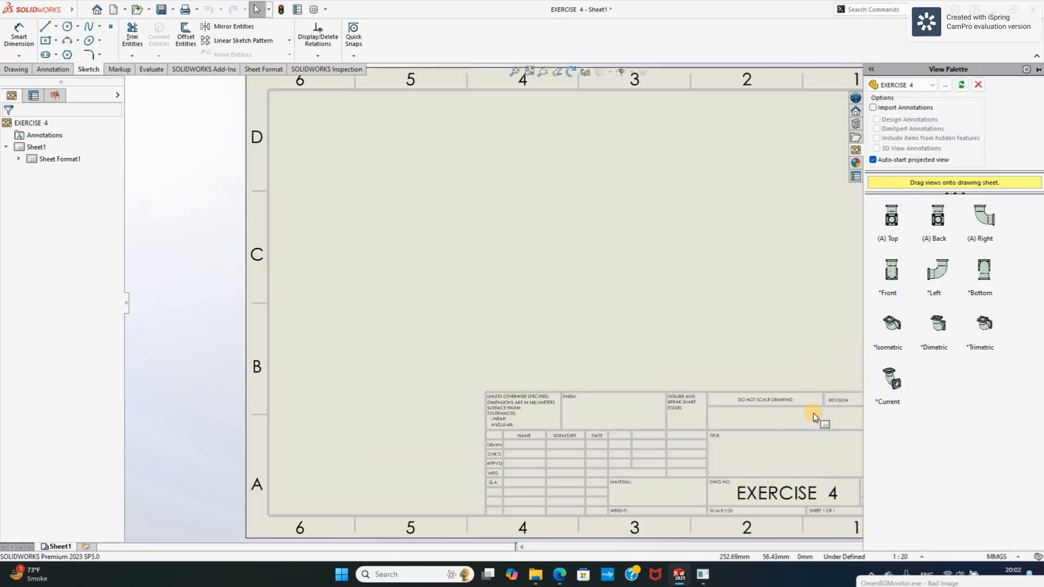
Place the part's Current view in the upper-right area of the sheet and its Top view to the left of it.
{"action": "mouse_move", "coordinate": [890, 387]}
{"action": "left_mouse_down"}
{"action": "mouse_move", "coordinate": [733, 259]}
{"action": "mouse_move", "coordinate": [725, 218]}
{"action": "mouse_move", "coordinate": [706, 201]}
{"action": "mouse_move", "coordinate": [690, 209]}
{"action": "mouse_move", "coordinate": [709, 233]}
{"action": "left_mouse_up"}
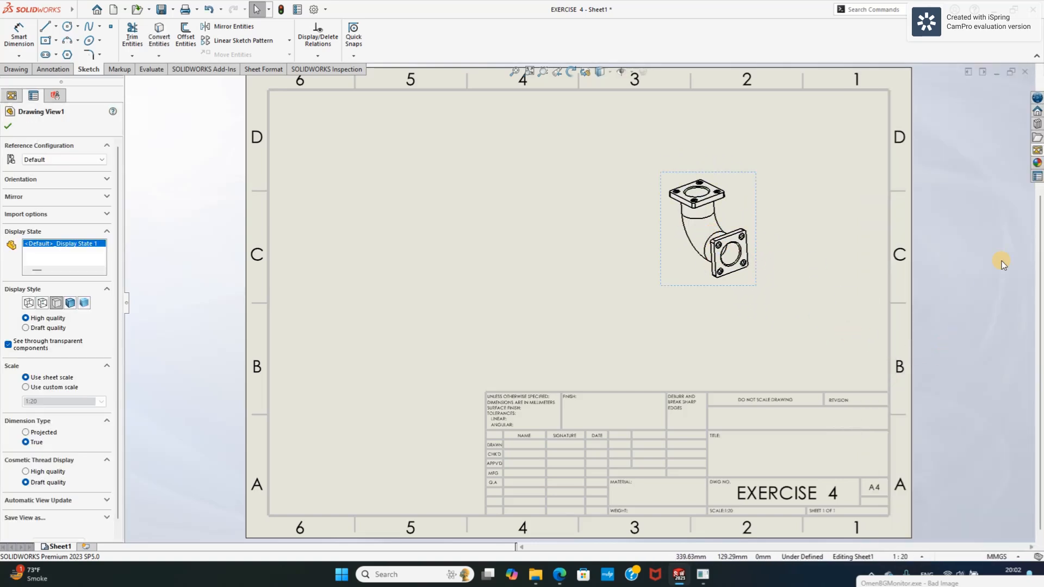
{"action": "left_click", "coordinate": [1037, 165]}
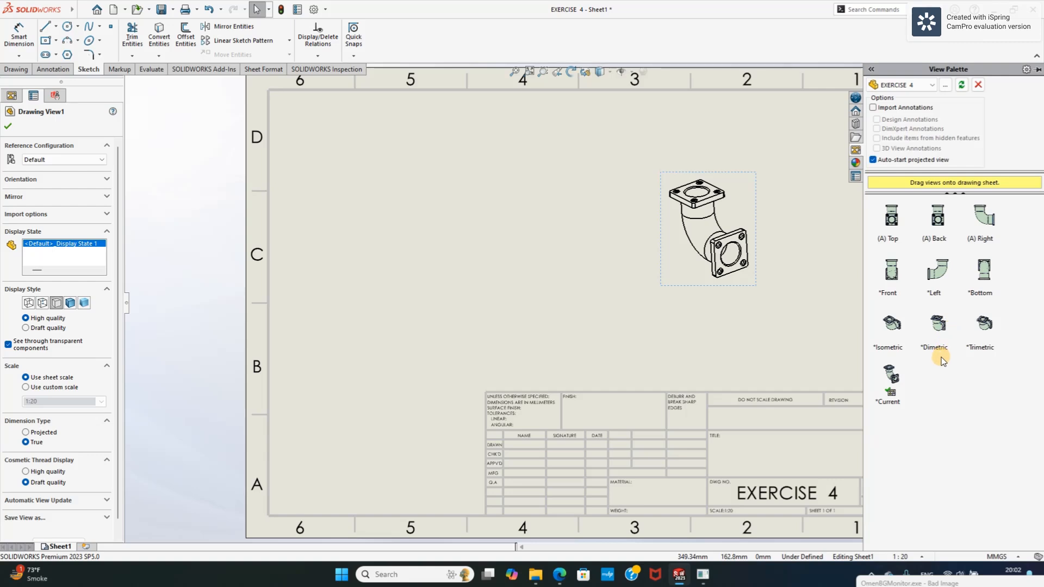
{"action": "left_click_drag", "start_coordinate": [894, 242], "coordinate": [533, 243]}
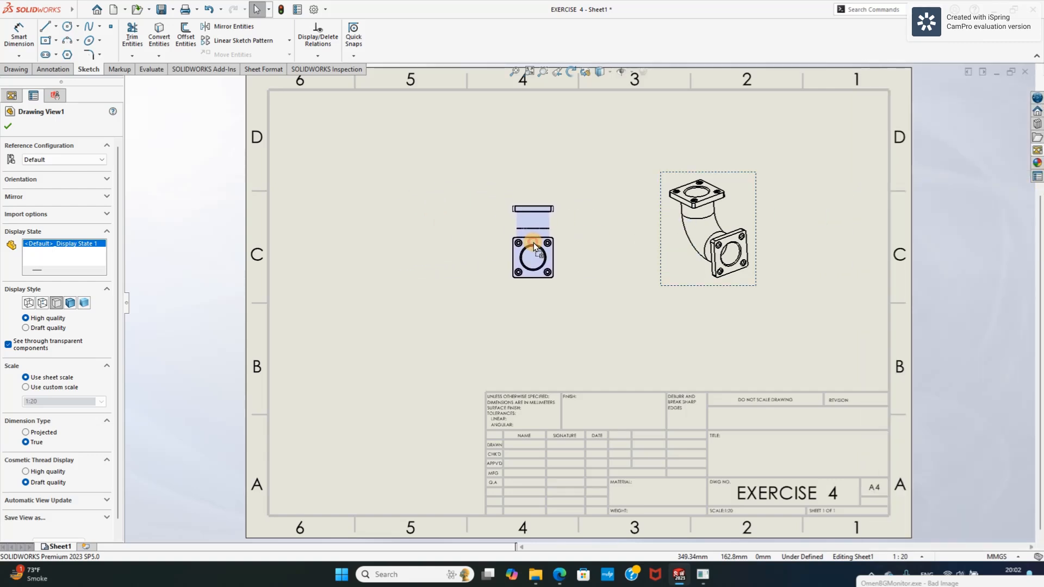
{"action": "key", "text": "Escape"}
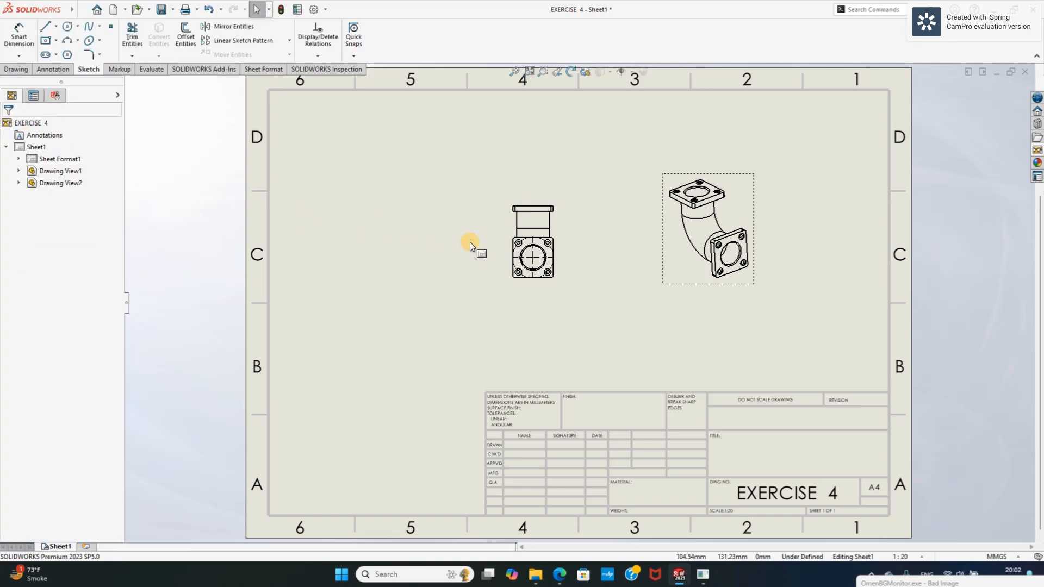
Display the pictorial elbow view shaded with edges at a custom scale of 1:18, and move it closer to the sheet's upper-right corner.
{"action": "left_click", "coordinate": [688, 223]}
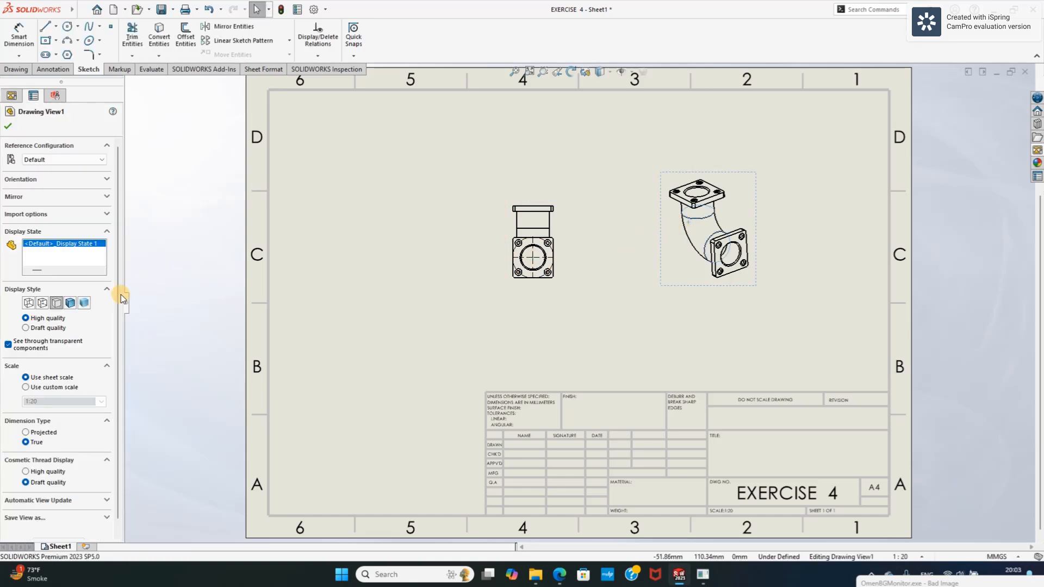
{"action": "left_click", "coordinate": [74, 305]}
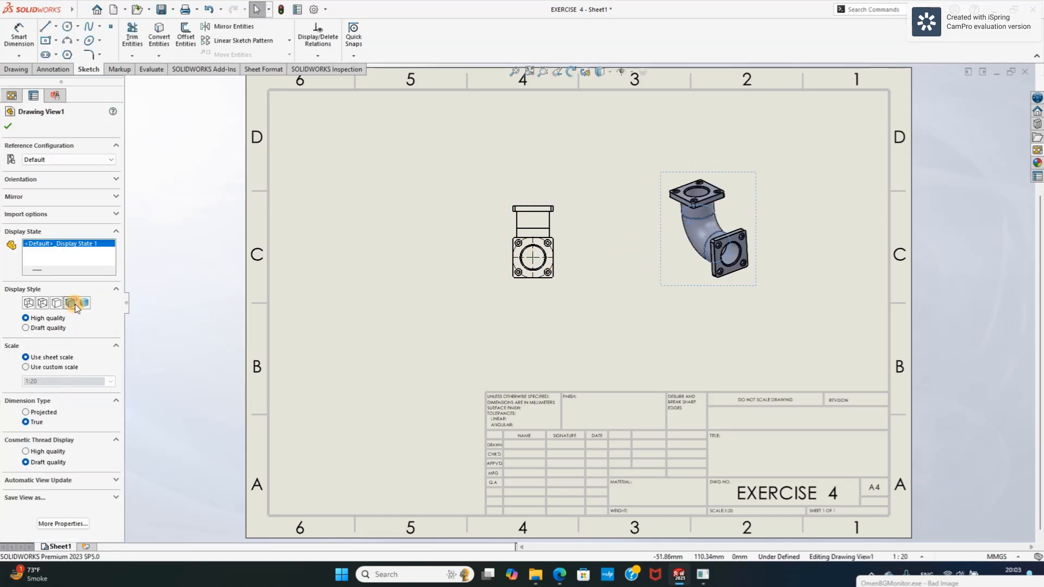
{"action": "left_click", "coordinate": [67, 367]}
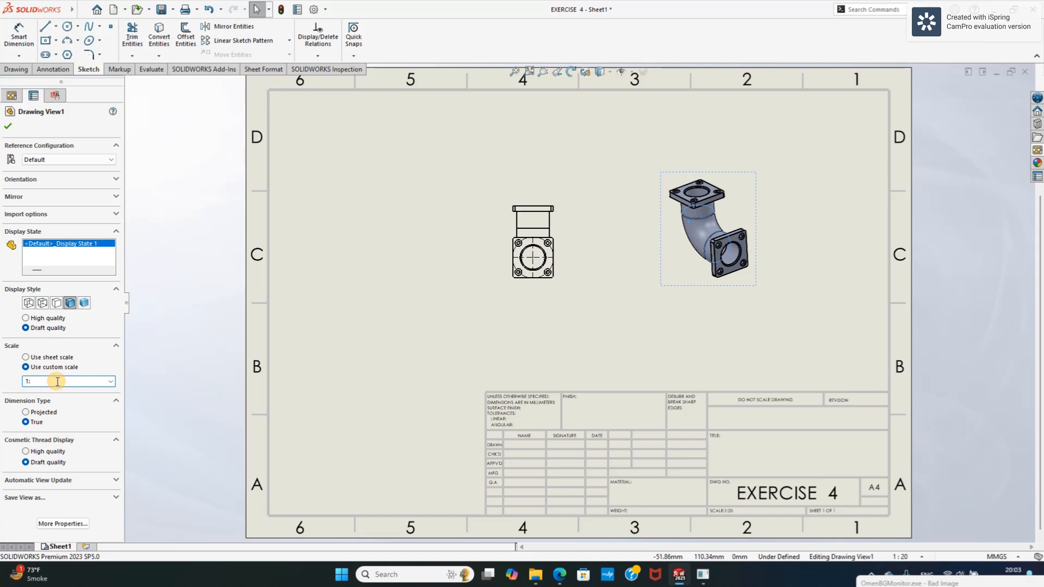
{"action": "left_click", "coordinate": [57, 381]}
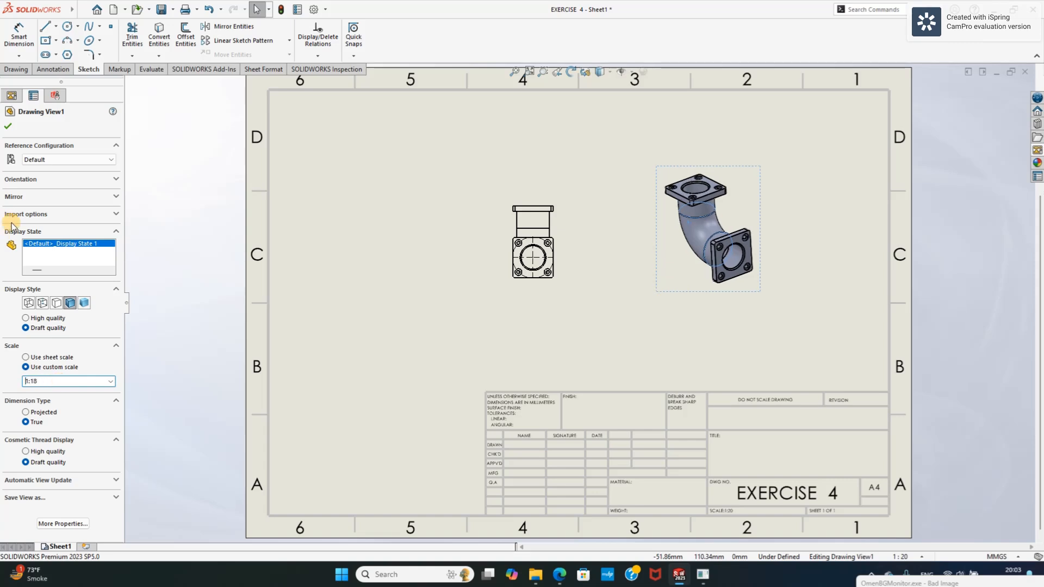
{"action": "left_click", "coordinate": [8, 126]}
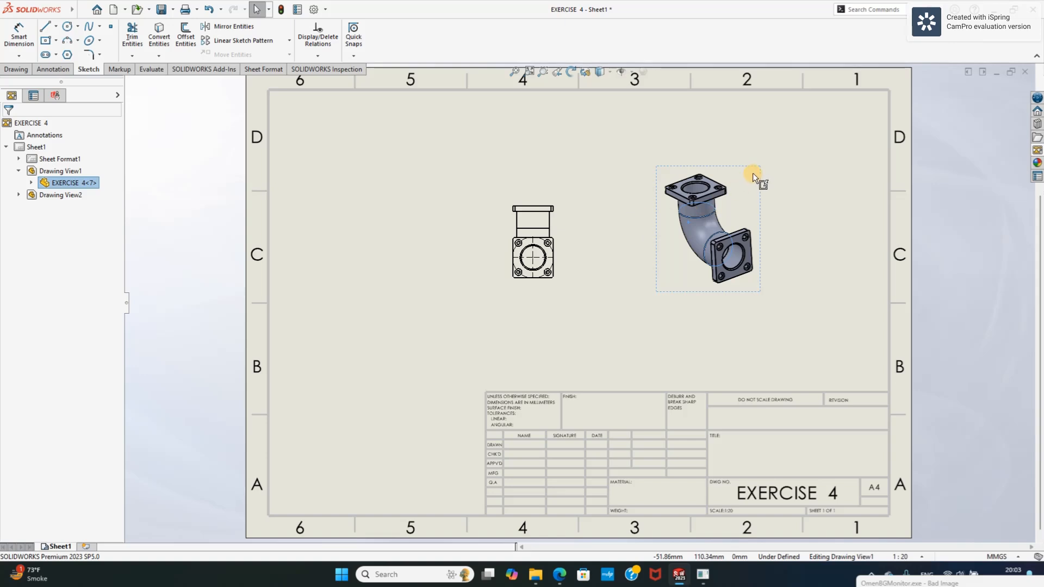
{"action": "mouse_move", "coordinate": [758, 180]}
{"action": "left_mouse_down"}
{"action": "mouse_move", "coordinate": [795, 156]}
{"action": "mouse_move", "coordinate": [832, 154]}
{"action": "left_mouse_up"}
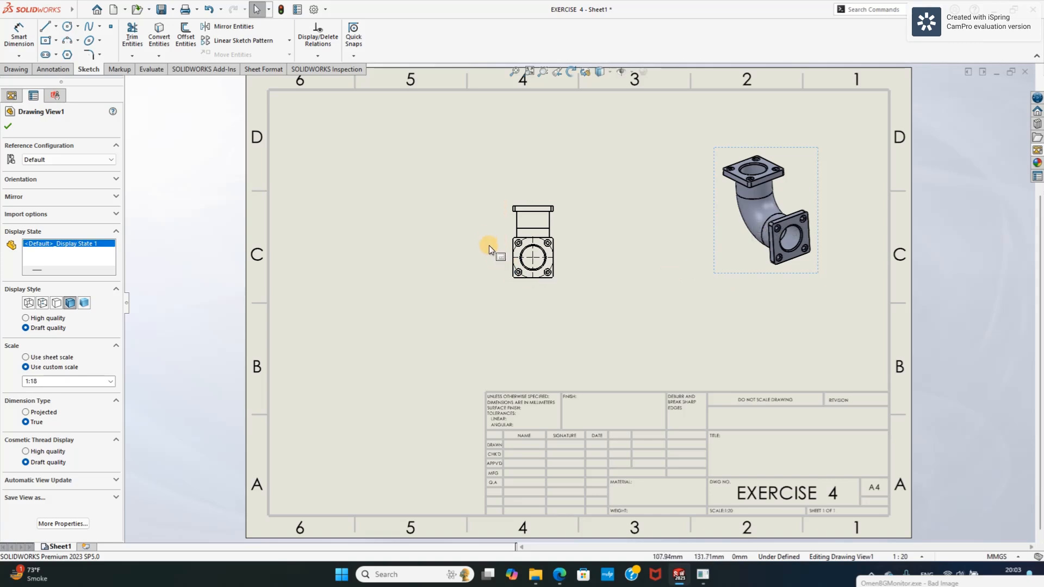
Give the Top view a custom scale of 1:15.
{"action": "scroll", "coordinate": [508, 267], "scroll_direction": "down", "scroll_amount": 2}
{"action": "left_click", "coordinate": [572, 227]}
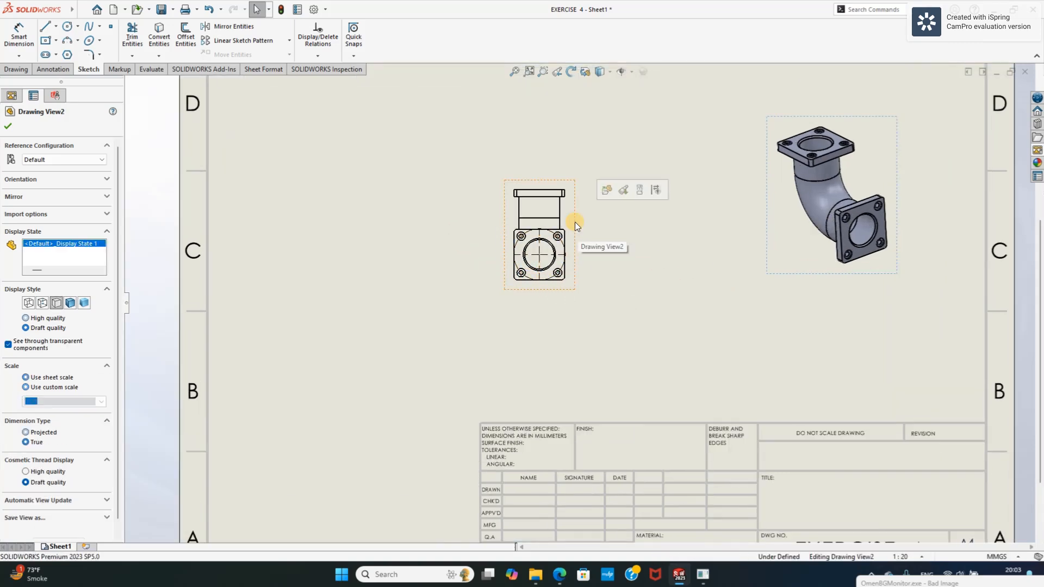
{"action": "left_click", "coordinate": [59, 388]}
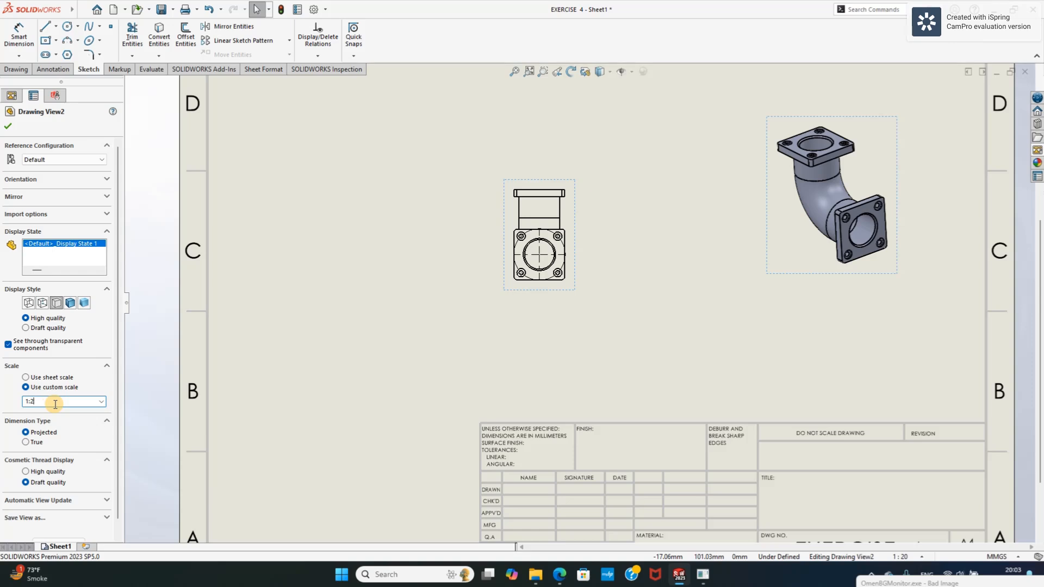
{"action": "key", "text": "Return"}
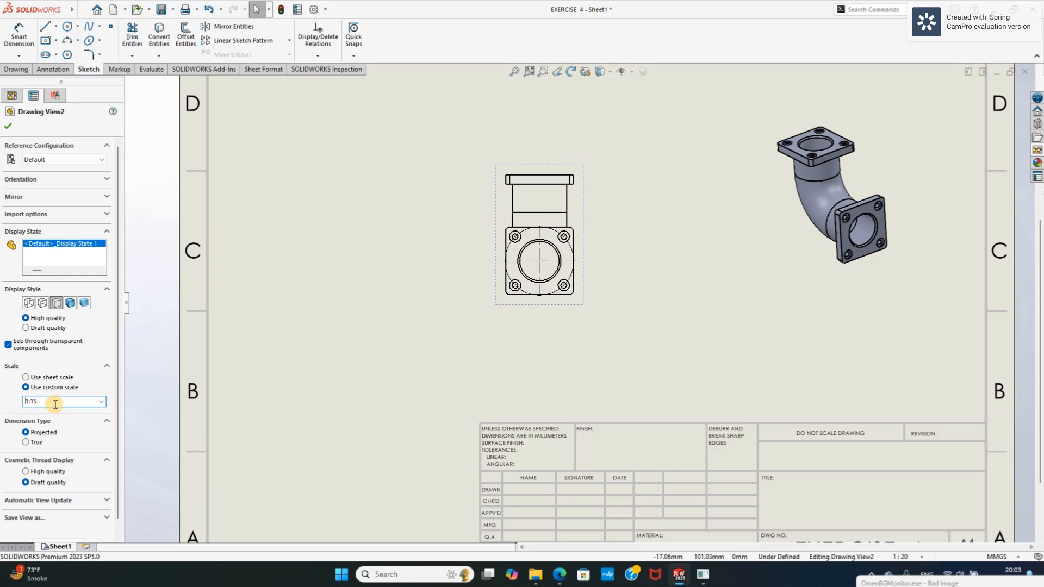
{"action": "left_click", "coordinate": [8, 125]}
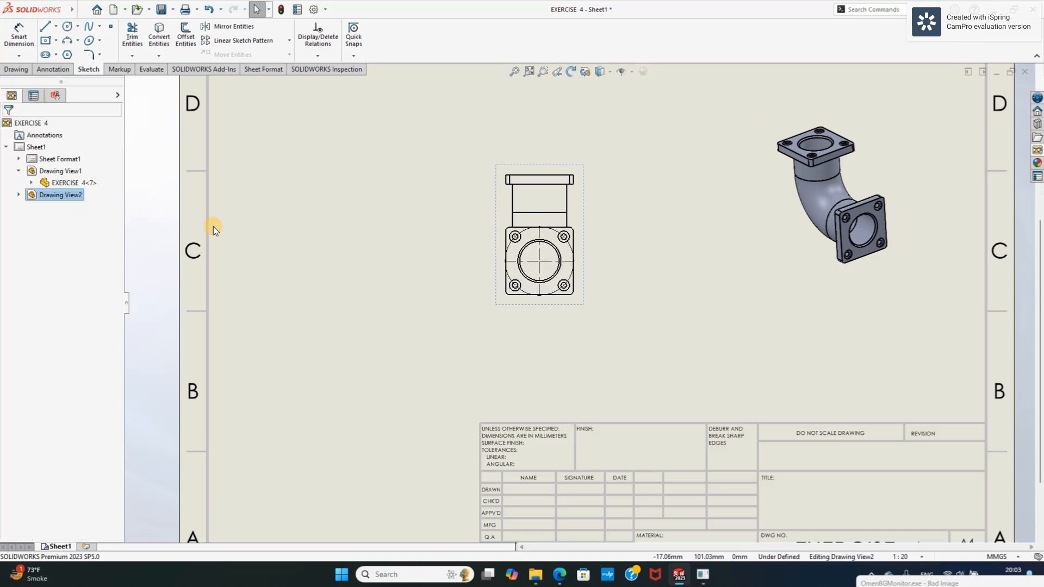
Show the hidden lines in the Top view of the elbow.
{"action": "scroll", "coordinate": [573, 280], "scroll_direction": "down", "scroll_amount": 2}
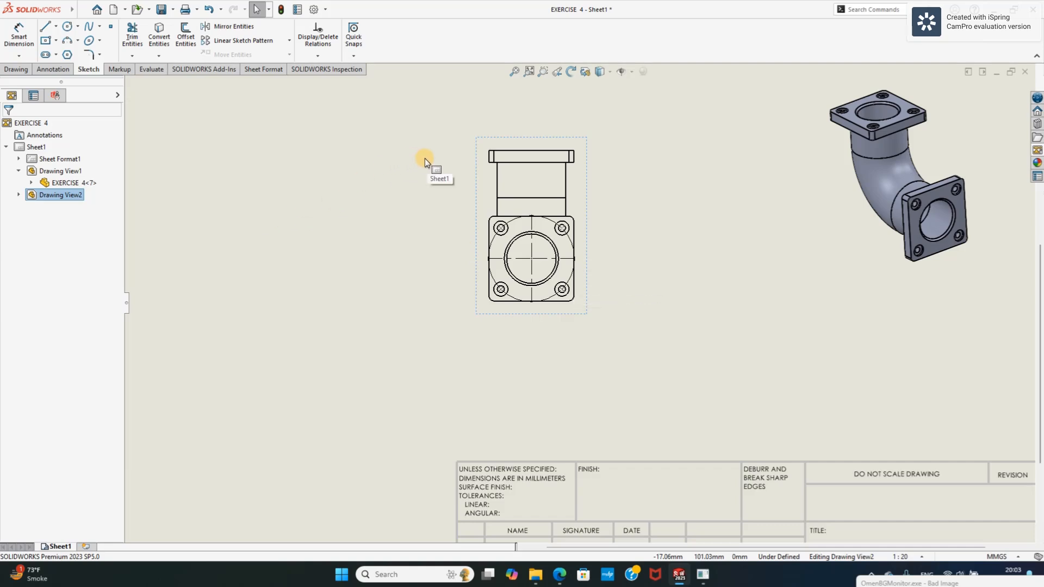
{"action": "left_click", "coordinate": [477, 174]}
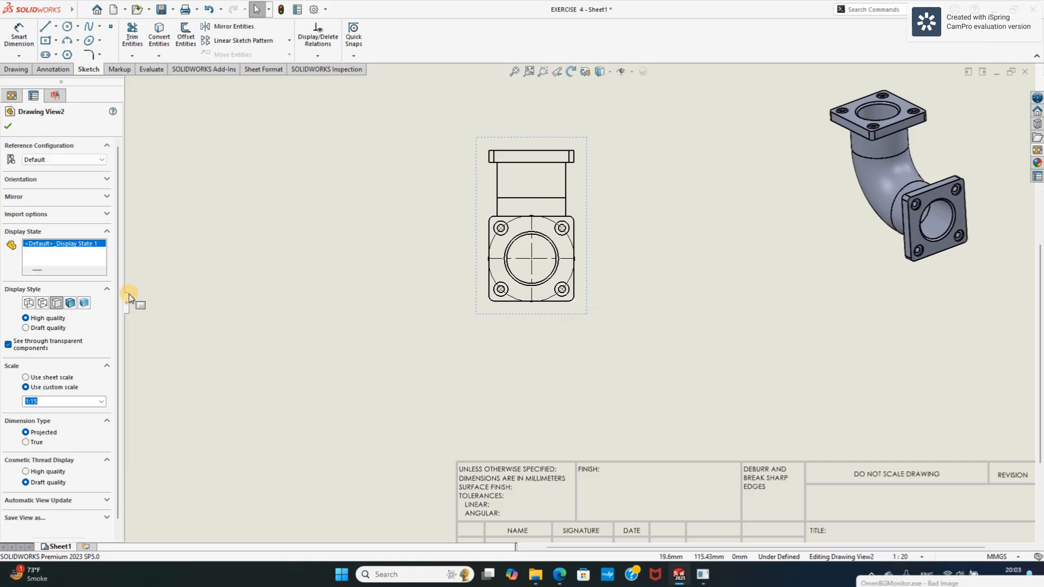
{"action": "left_click", "coordinate": [42, 303]}
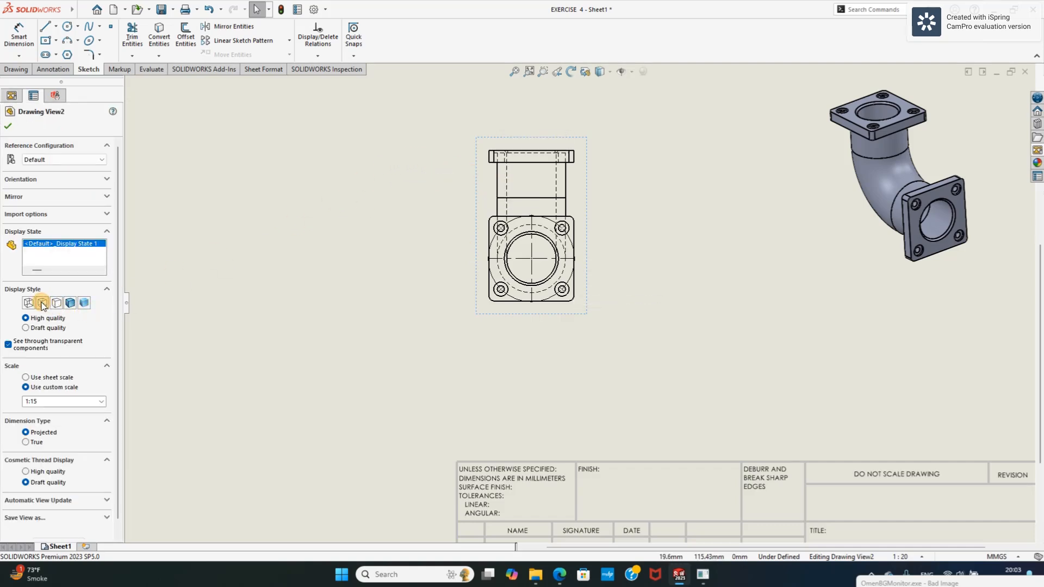
{"action": "left_click", "coordinate": [9, 126]}
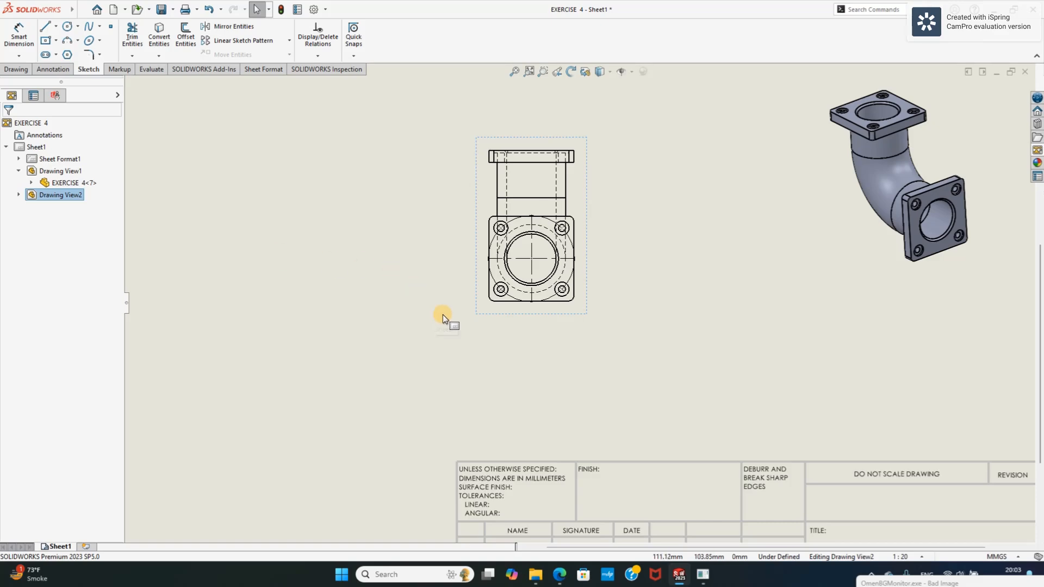
Cut a vertical section A-A through the centre of the Top view and place the section view to its left.
{"action": "key", "text": "f"}
{"action": "scroll", "coordinate": [699, 297], "scroll_direction": "down", "scroll_amount": 1}
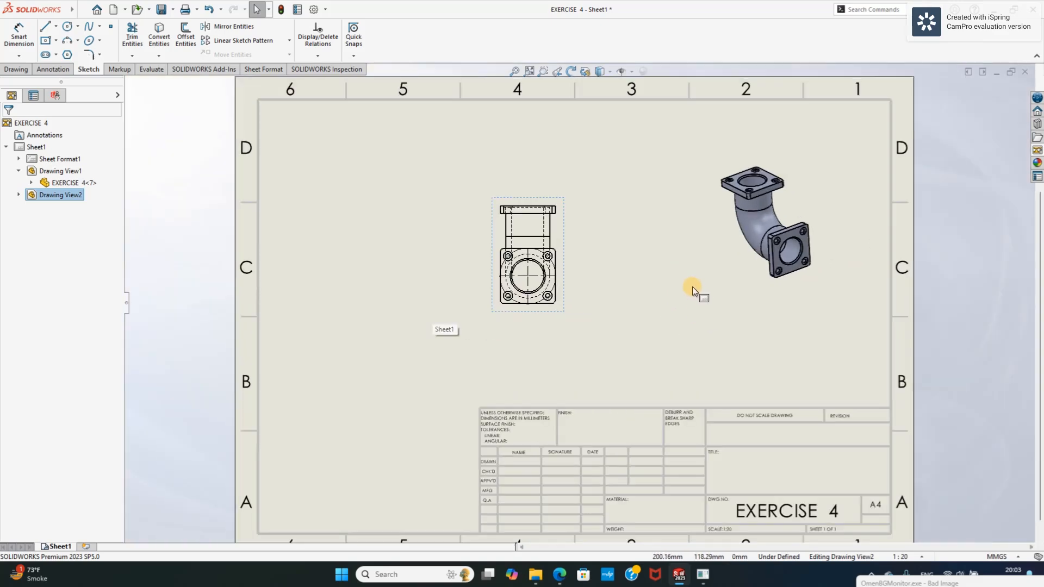
{"action": "scroll", "coordinate": [690, 285], "scroll_direction": "down", "scroll_amount": 1}
{"action": "scroll", "coordinate": [686, 285], "scroll_direction": "down", "scroll_amount": 2}
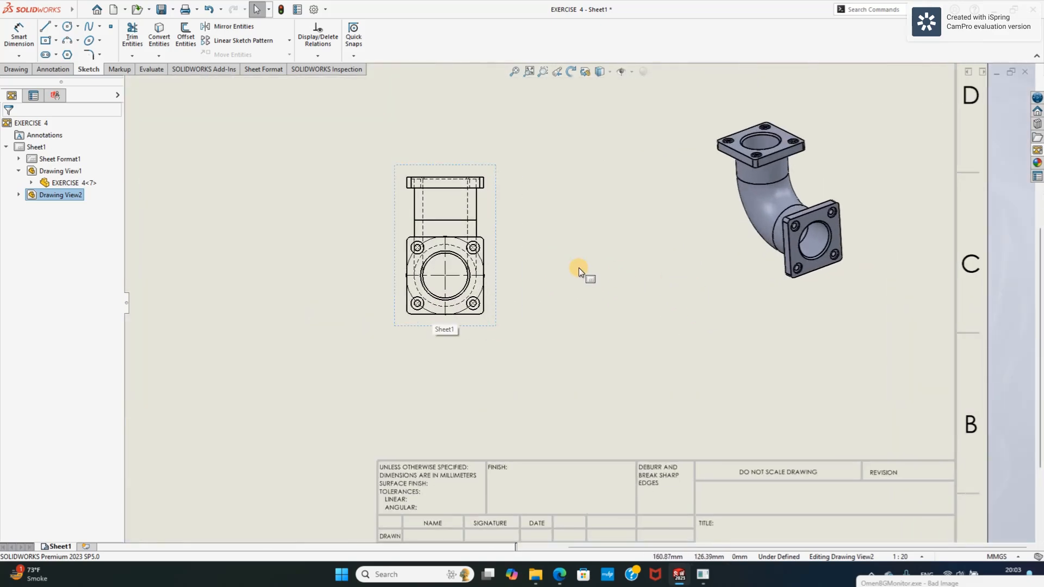
{"action": "scroll", "coordinate": [544, 263], "scroll_direction": "up", "scroll_amount": 3}
{"action": "scroll", "coordinate": [361, 295], "scroll_direction": "down", "scroll_amount": 1}
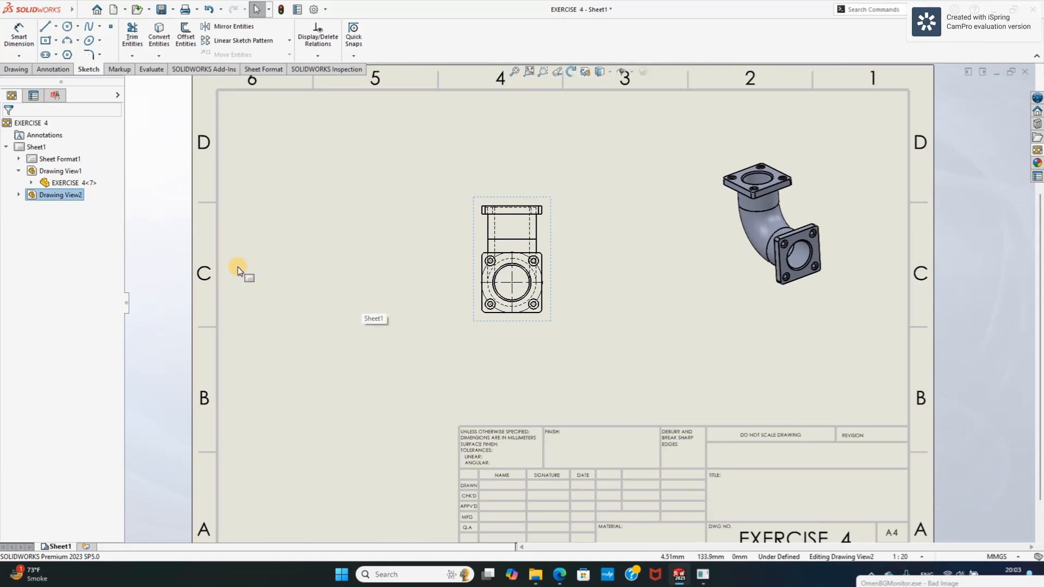
{"action": "left_click", "coordinate": [28, 71]}
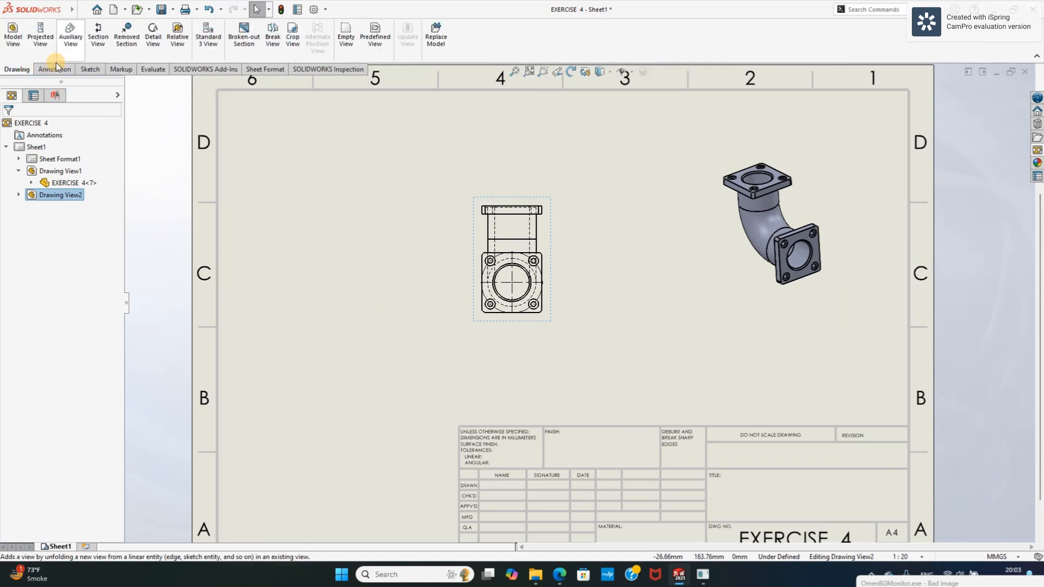
{"action": "left_click", "coordinate": [98, 37]}
{"action": "scroll", "coordinate": [530, 231], "scroll_direction": "down", "scroll_amount": 4}
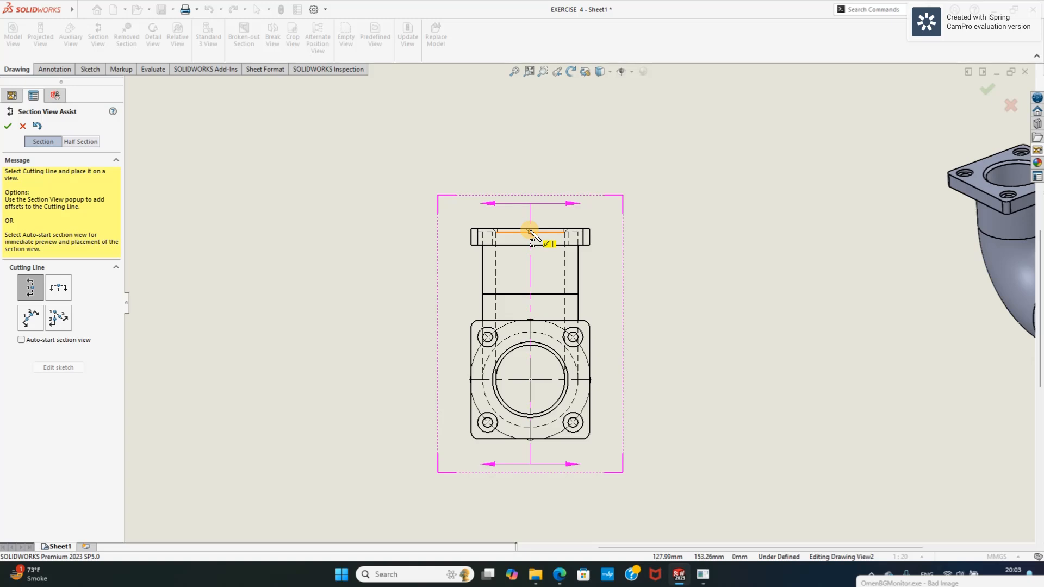
{"action": "left_click", "coordinate": [531, 233]}
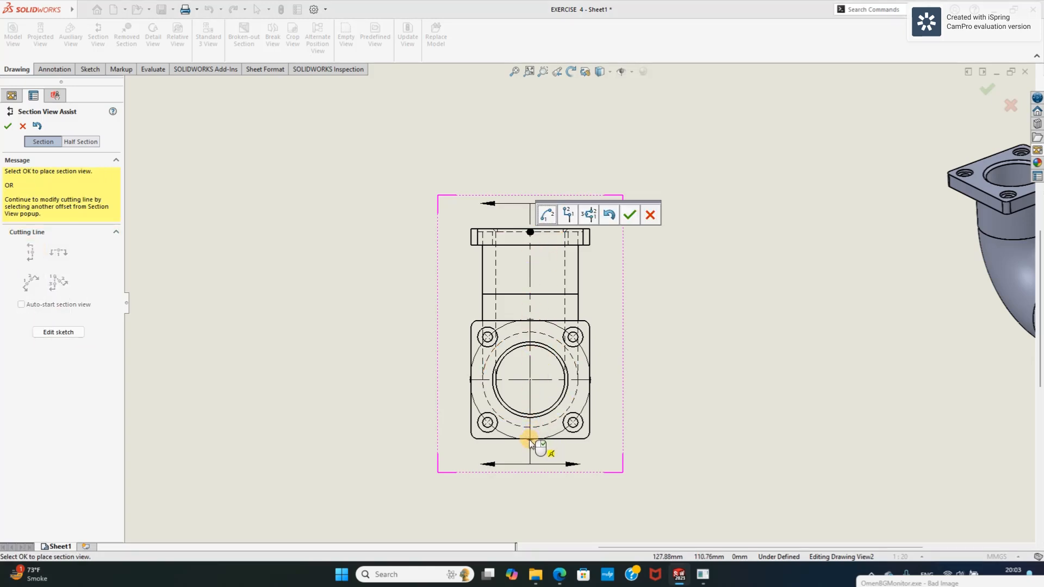
{"action": "left_click", "coordinate": [630, 216]}
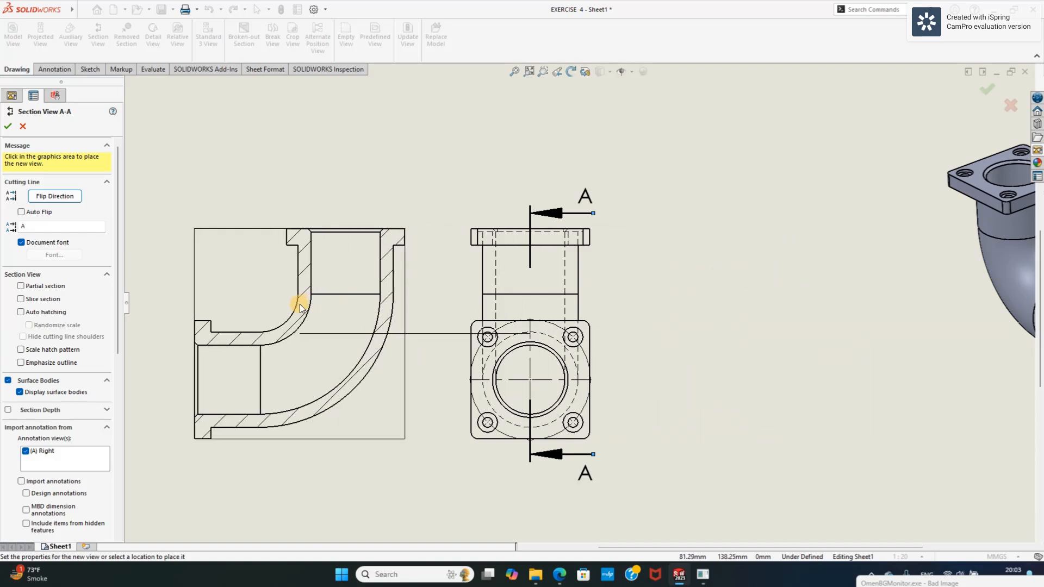
{"action": "left_click", "coordinate": [300, 307]}
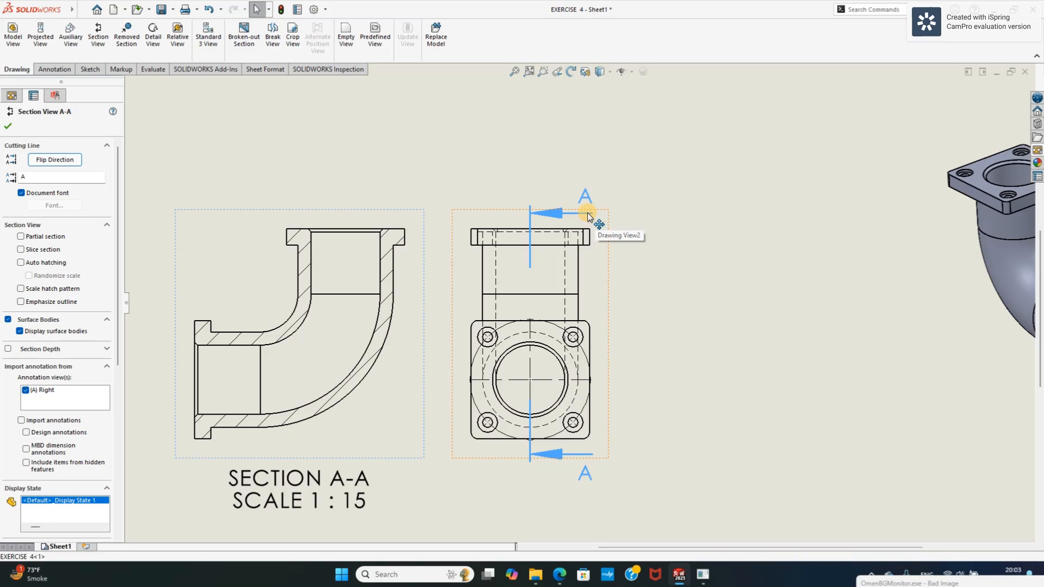
Move the Top view farther to the right of Section A-A to leave room for dimensions between them.
{"action": "mouse_move", "coordinate": [587, 213]}
{"action": "left_mouse_down"}
{"action": "mouse_move", "coordinate": [558, 217]}
{"action": "mouse_move", "coordinate": [695, 218]}
{"action": "left_mouse_up"}
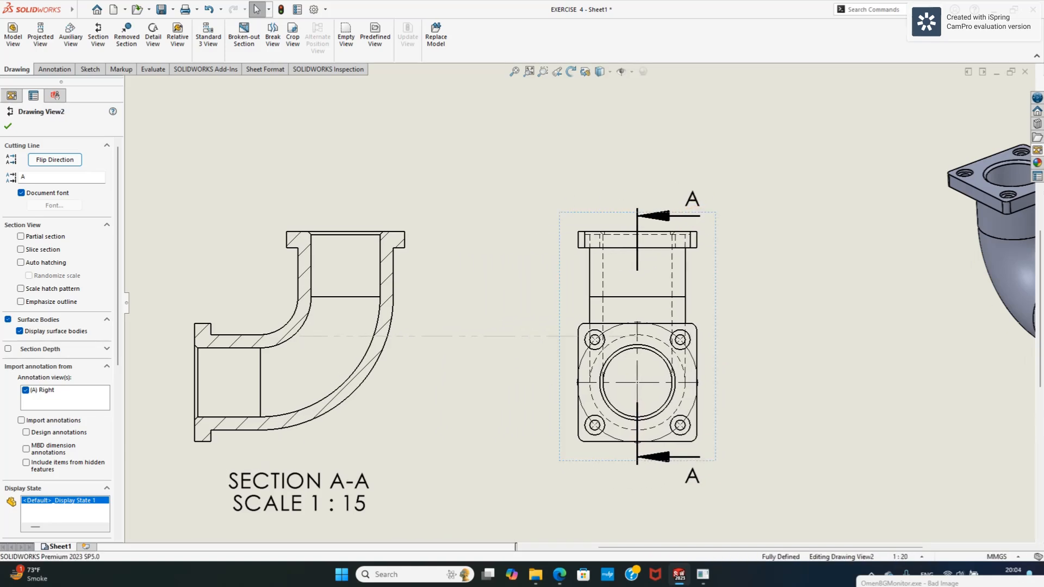
{"action": "left_click", "coordinate": [8, 127]}
{"action": "scroll", "coordinate": [363, 323], "scroll_direction": "up", "scroll_amount": 4}
{"action": "scroll", "coordinate": [694, 360], "scroll_direction": "down", "scroll_amount": 3}
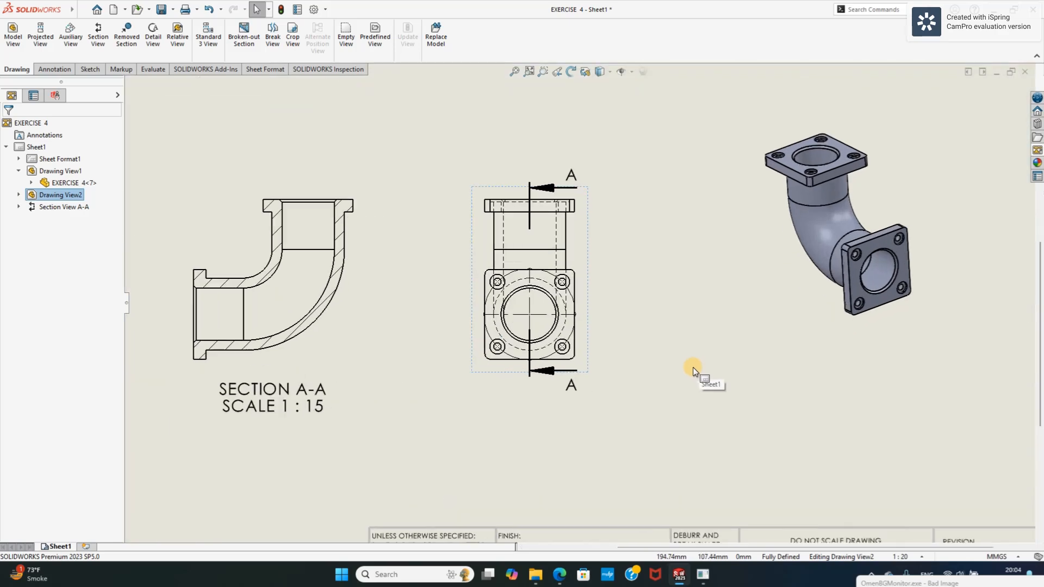
Dimension the upper flange's chamfer depth and its thickness in Section A-A, placing them on opposite sides of the flange.
{"action": "scroll", "coordinate": [693, 371], "scroll_direction": "up", "scroll_amount": 3}
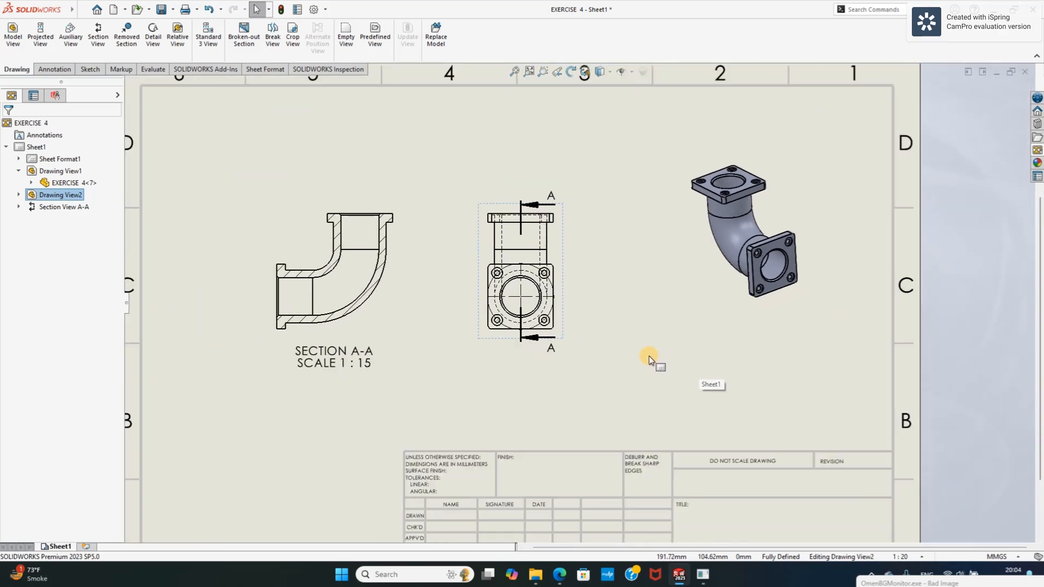
{"action": "scroll", "coordinate": [650, 360], "scroll_direction": "up", "scroll_amount": 2}
{"action": "scroll", "coordinate": [651, 358], "scroll_direction": "down", "scroll_amount": 2}
{"action": "scroll", "coordinate": [422, 238], "scroll_direction": "down", "scroll_amount": 1}
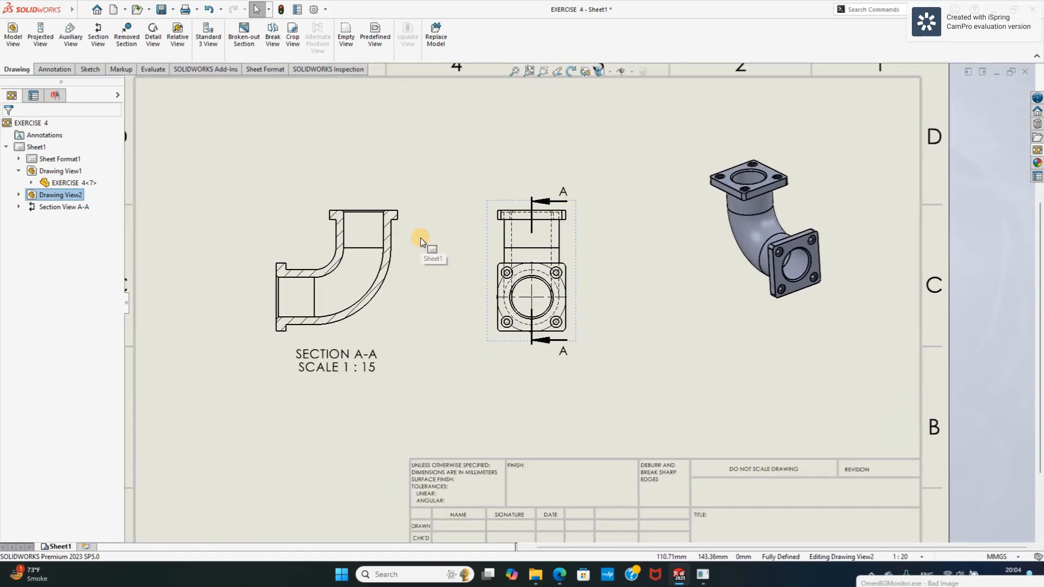
{"action": "scroll", "coordinate": [419, 237], "scroll_direction": "down", "scroll_amount": 1}
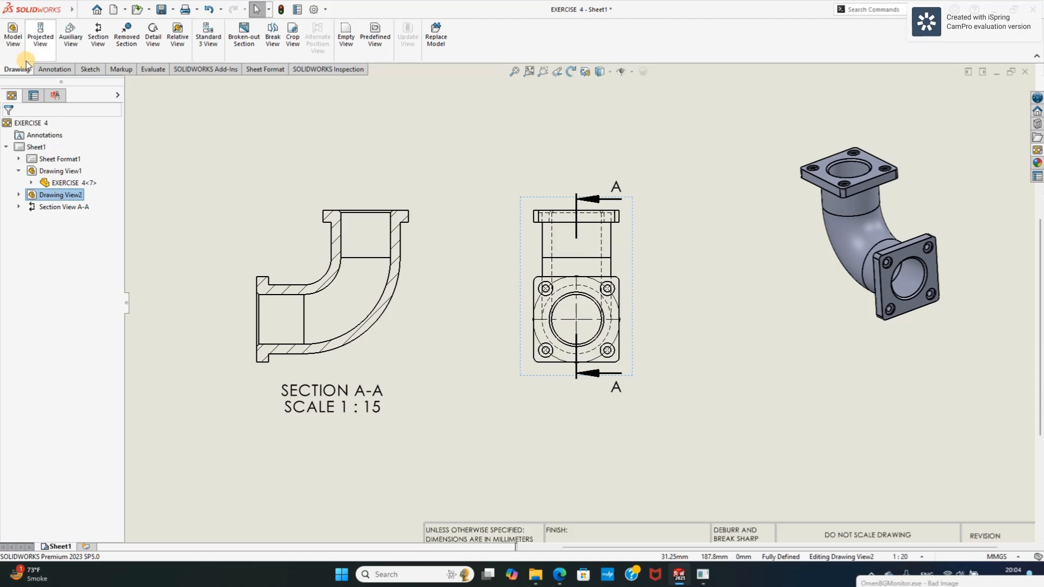
{"action": "left_click", "coordinate": [55, 69]}
{"action": "left_click", "coordinate": [19, 34]}
{"action": "scroll", "coordinate": [328, 197], "scroll_direction": "down", "scroll_amount": 2}
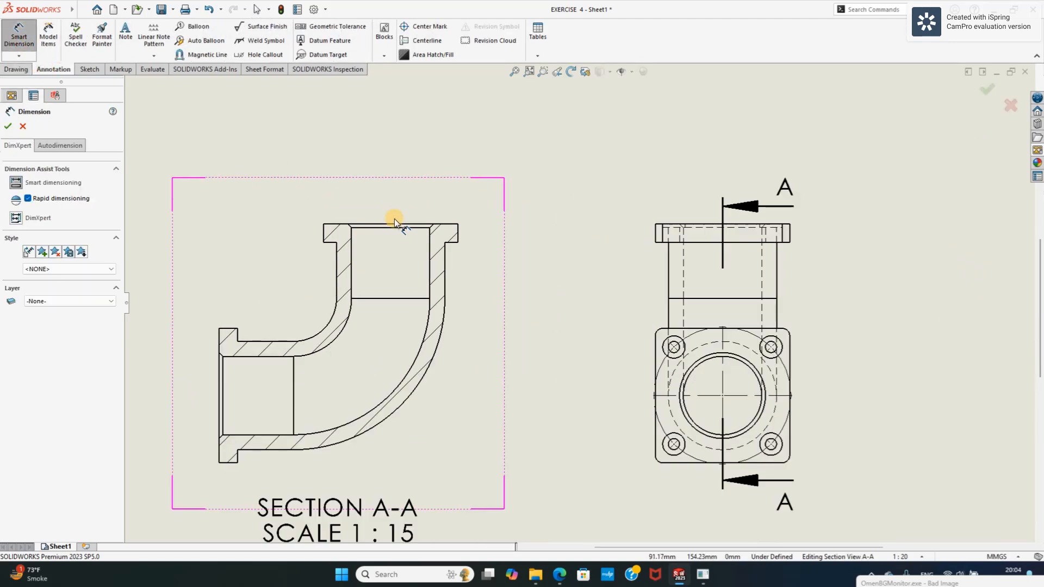
{"action": "left_click", "coordinate": [408, 229]}
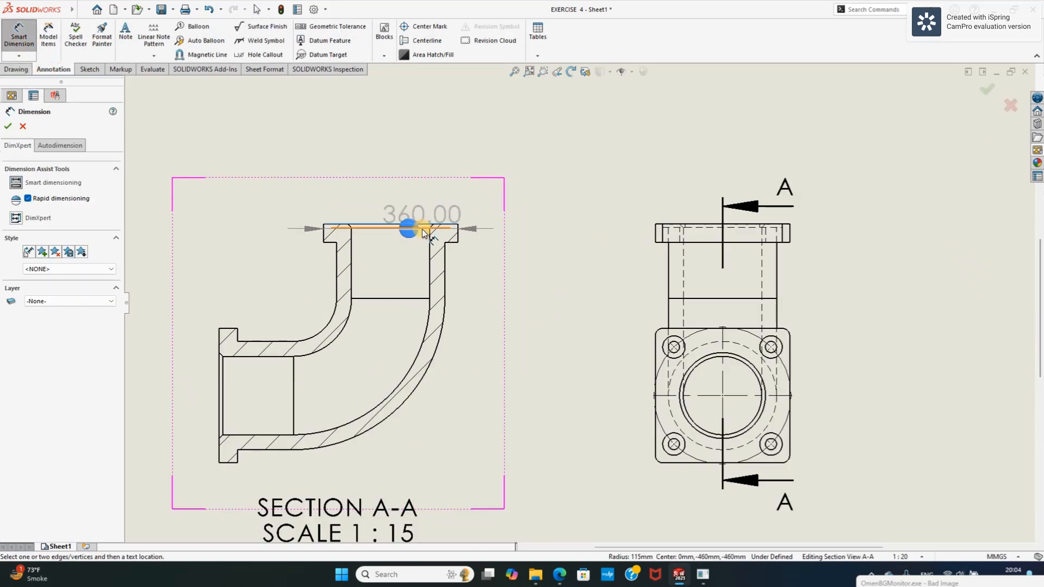
{"action": "left_click", "coordinate": [425, 224]}
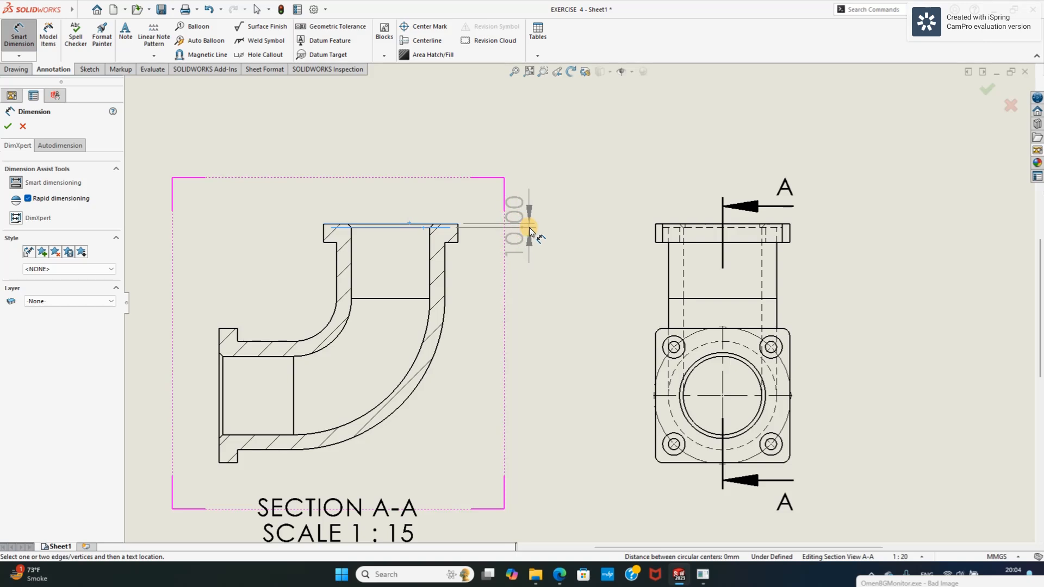
{"action": "left_click", "coordinate": [530, 228]}
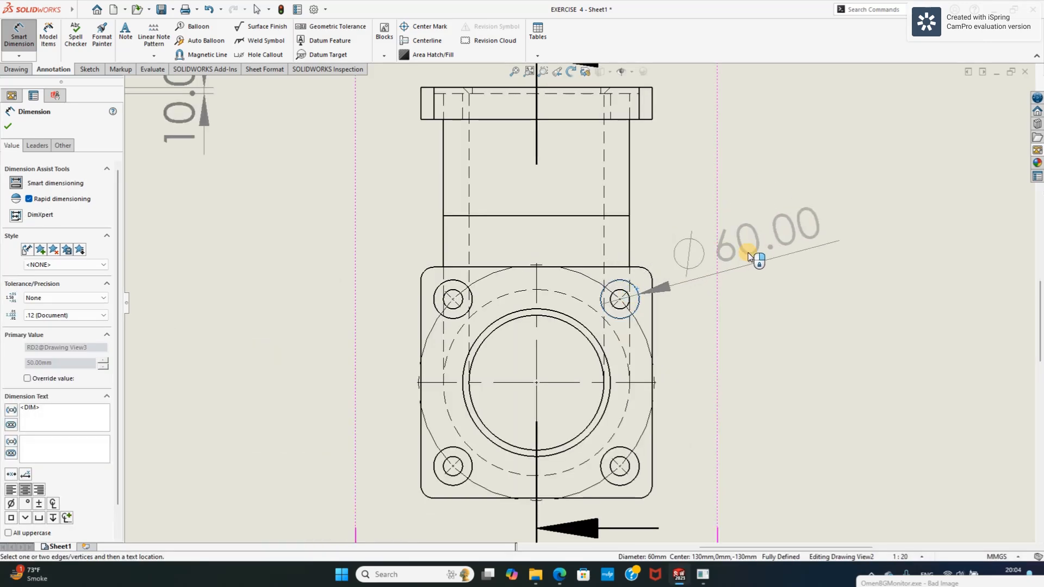
Dimension the diameter of the front flange's upper-right counterbore in the Top view and prefix the text with "4 X".
{"action": "left_click", "coordinate": [758, 250]}
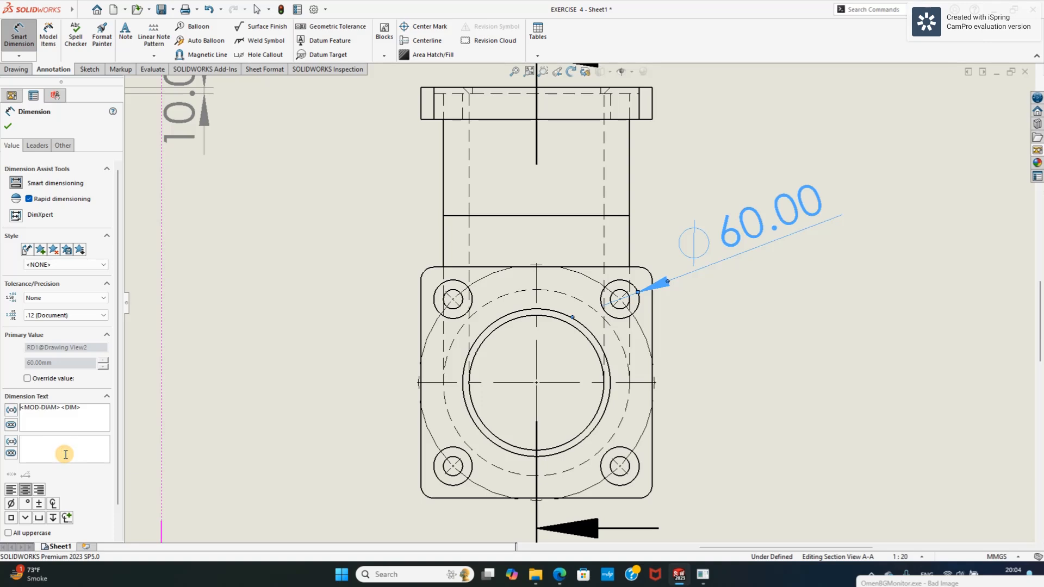
{"action": "type", "text": "4"}
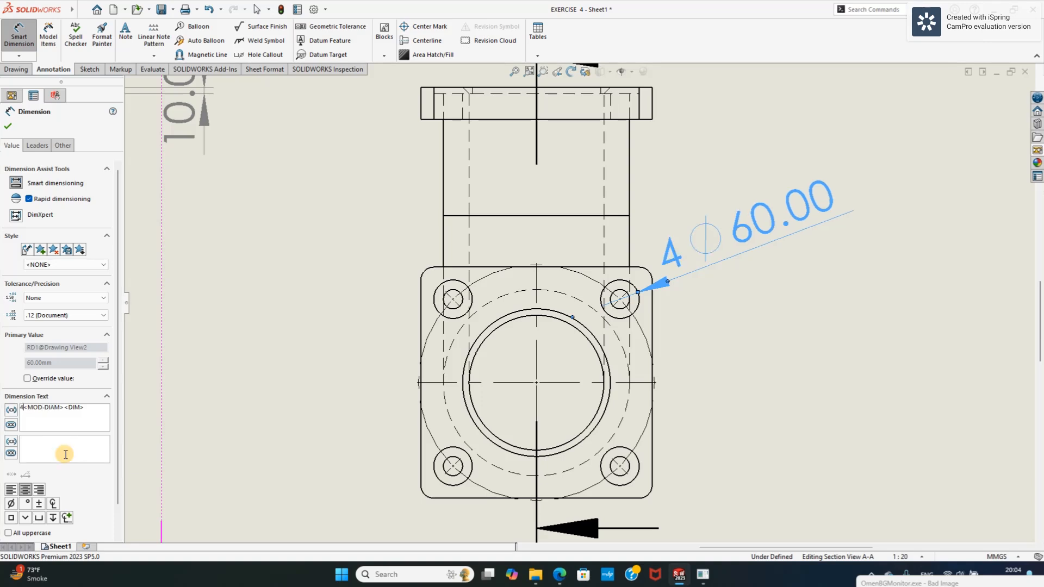
{"action": "type", "text": " X"}
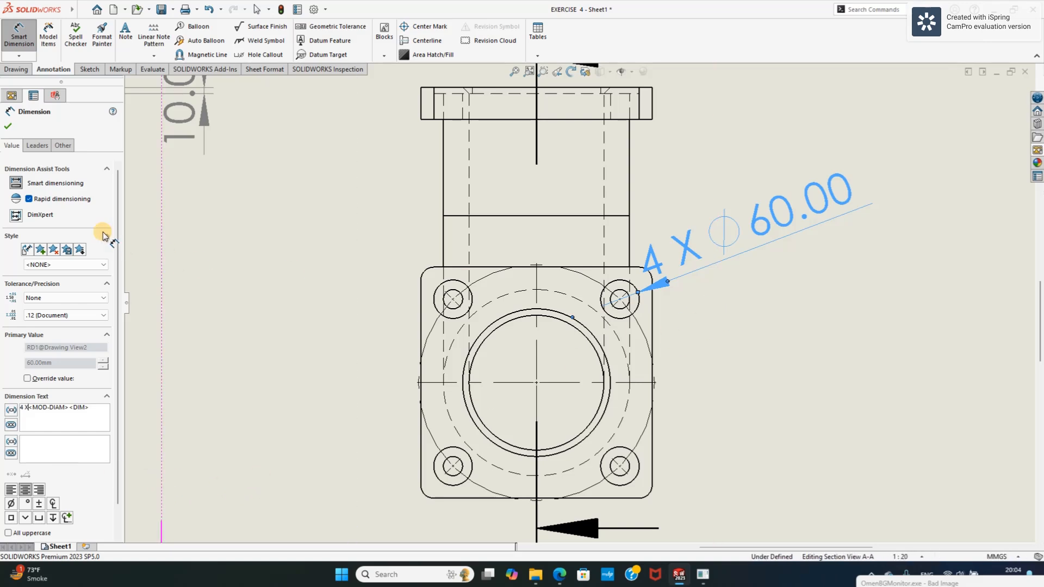
{"action": "left_click", "coordinate": [8, 129]}
Dimension the diameter of the front flange's lower-right through hole in the Top view, prefixing the text with "4 X".
{"action": "scroll", "coordinate": [789, 335], "scroll_direction": "up", "scroll_amount": 2}
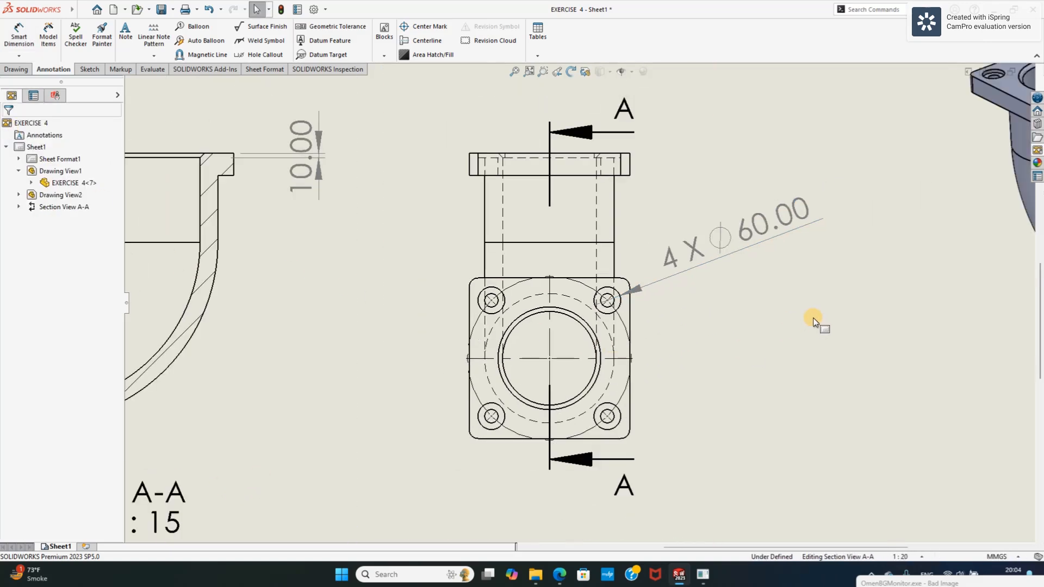
{"action": "scroll", "coordinate": [765, 314], "scroll_direction": "up", "scroll_amount": 2}
{"action": "scroll", "coordinate": [640, 335], "scroll_direction": "down", "scroll_amount": 1}
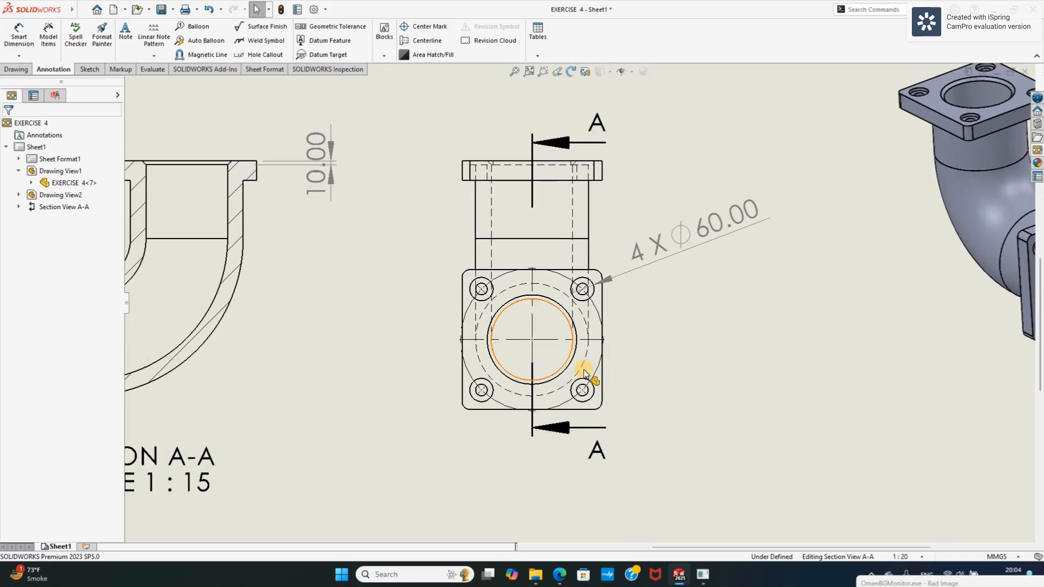
{"action": "left_click", "coordinate": [19, 33]}
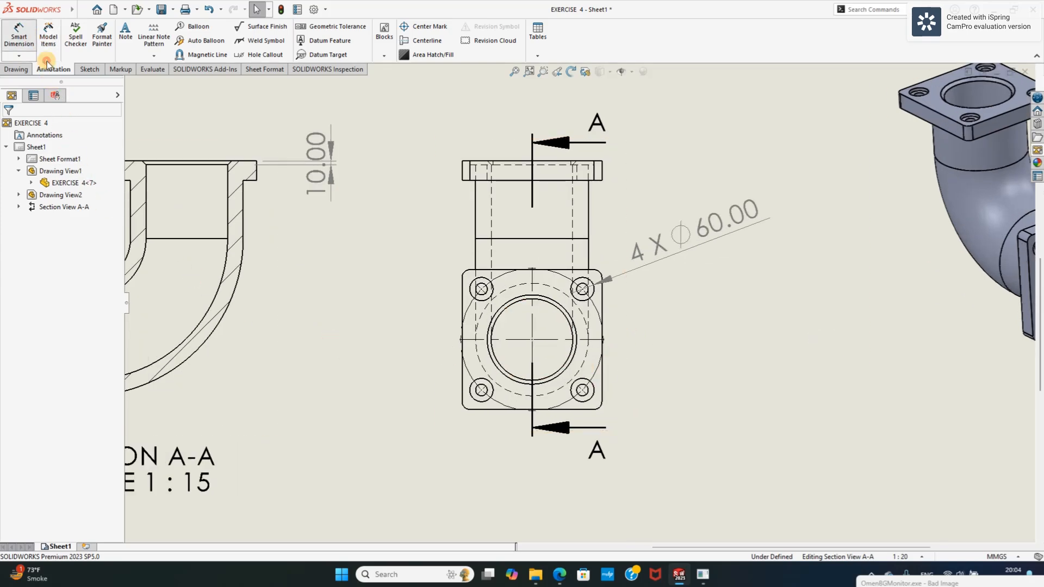
{"action": "scroll", "coordinate": [596, 395], "scroll_direction": "down", "scroll_amount": 3}
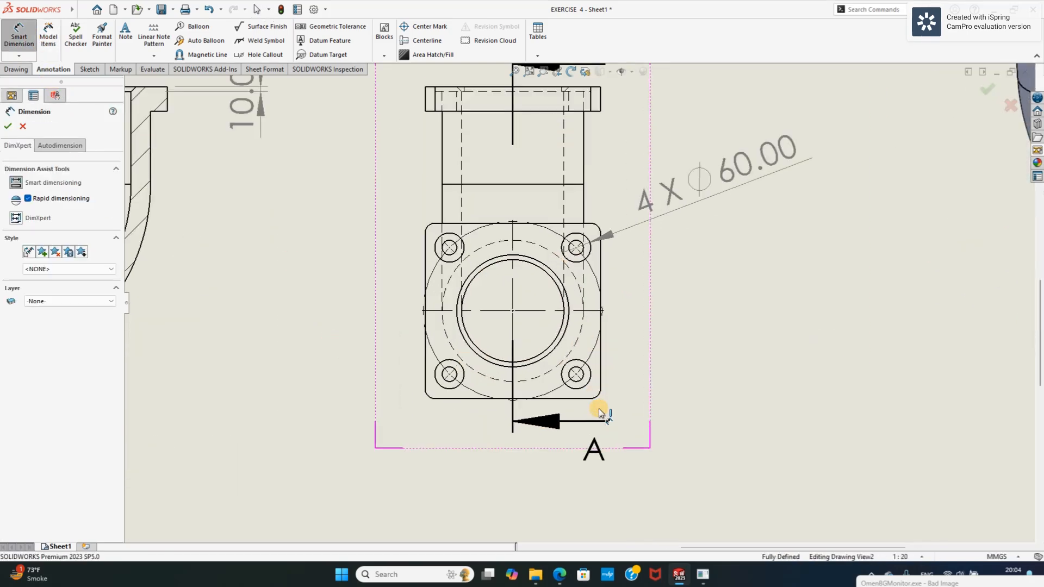
{"action": "left_click", "coordinate": [582, 366]}
{"action": "left_click", "coordinate": [701, 319]}
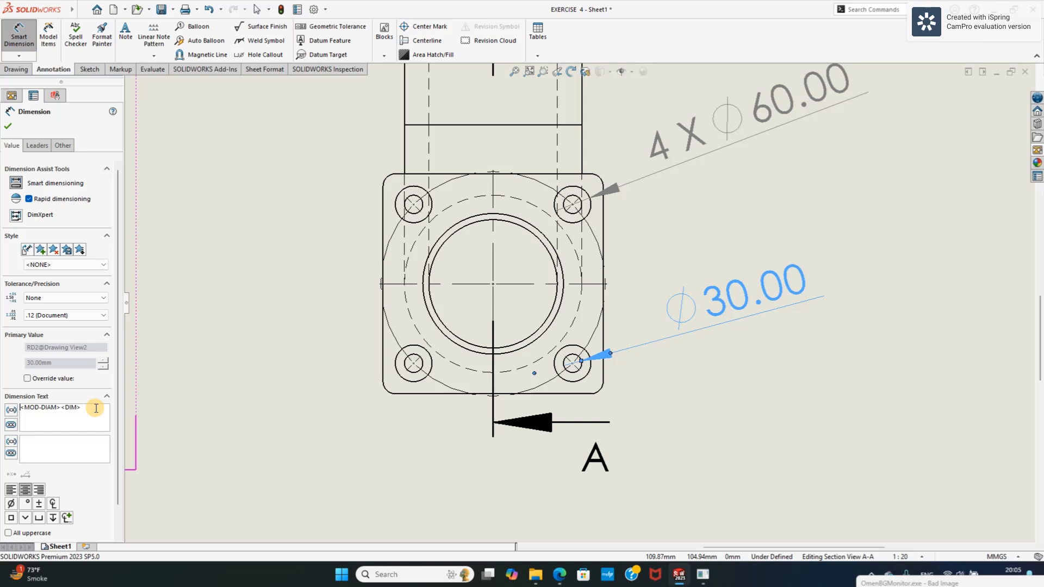
{"action": "type", "text": "4 X"}
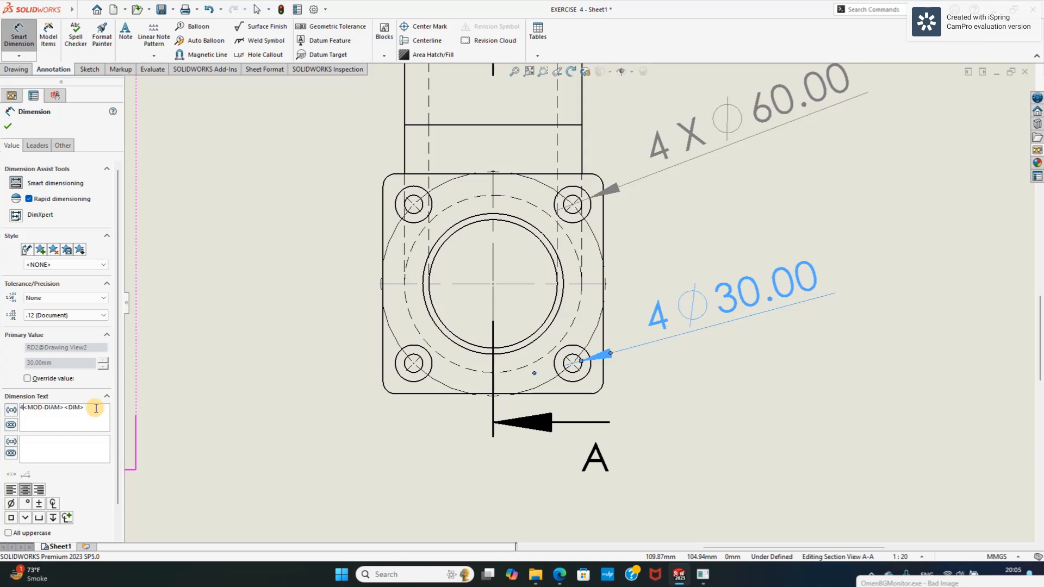
{"action": "left_click", "coordinate": [7, 125]}
Review the whole drawing sheet and compare it with the elbow exercise in the lab manual PDF in Edge.
{"action": "scroll", "coordinate": [681, 311], "scroll_direction": "up", "scroll_amount": 3}
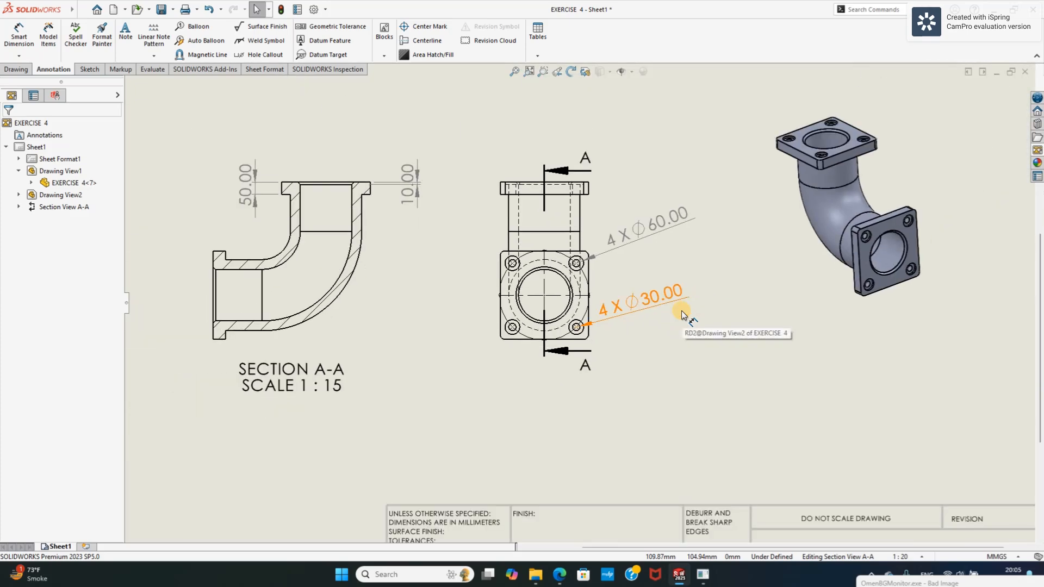
{"action": "scroll", "coordinate": [593, 281], "scroll_direction": "down", "scroll_amount": 1}
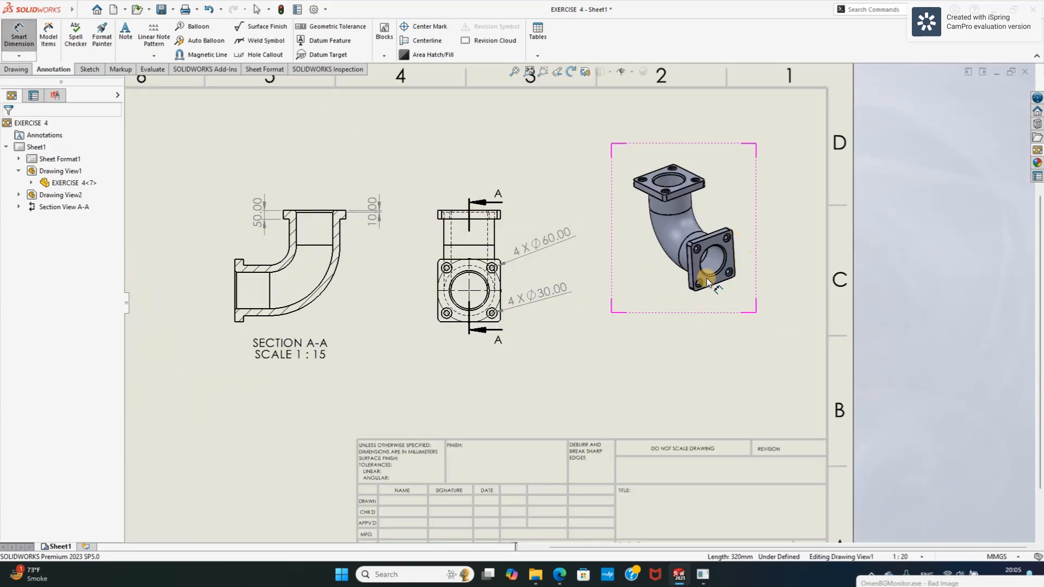
{"action": "scroll", "coordinate": [706, 281], "scroll_direction": "up", "scroll_amount": 2}
{"action": "scroll", "coordinate": [669, 317], "scroll_direction": "up", "scroll_amount": 2}
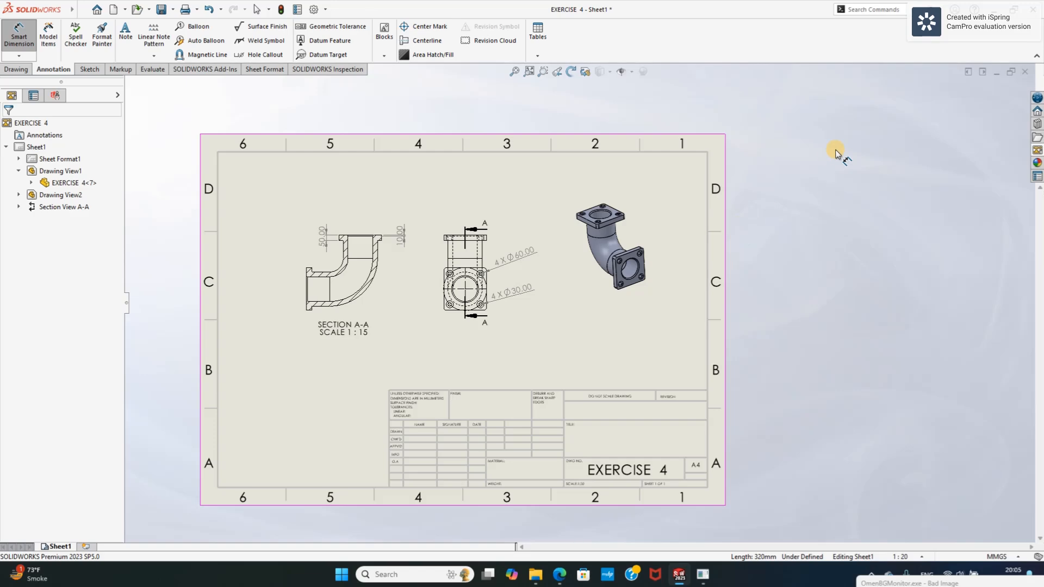
{"action": "key", "text": "alt+Tab"}
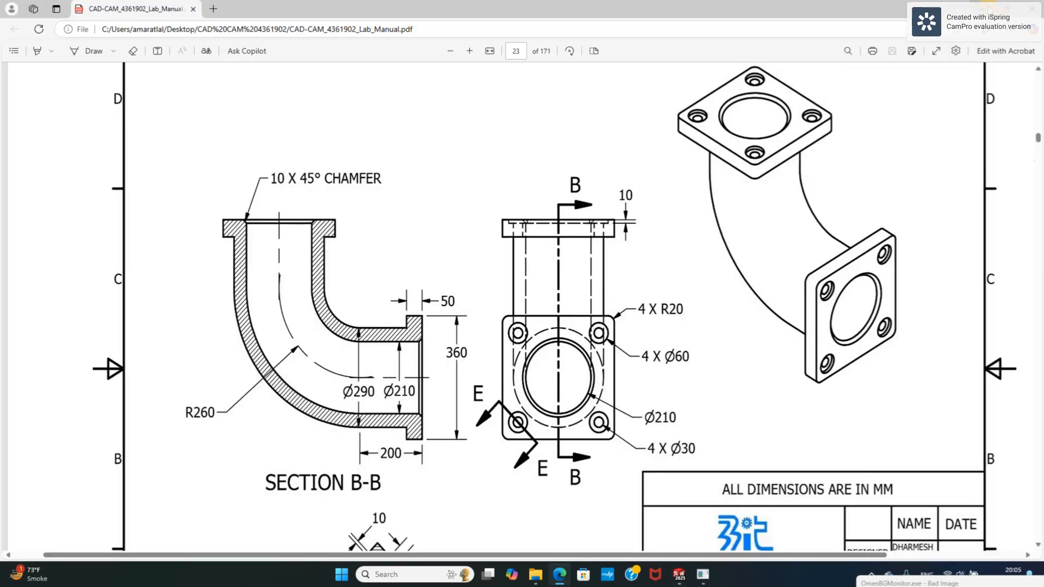
{"action": "scroll", "coordinate": [758, 228], "scroll_direction": "down", "scroll_amount": 1}
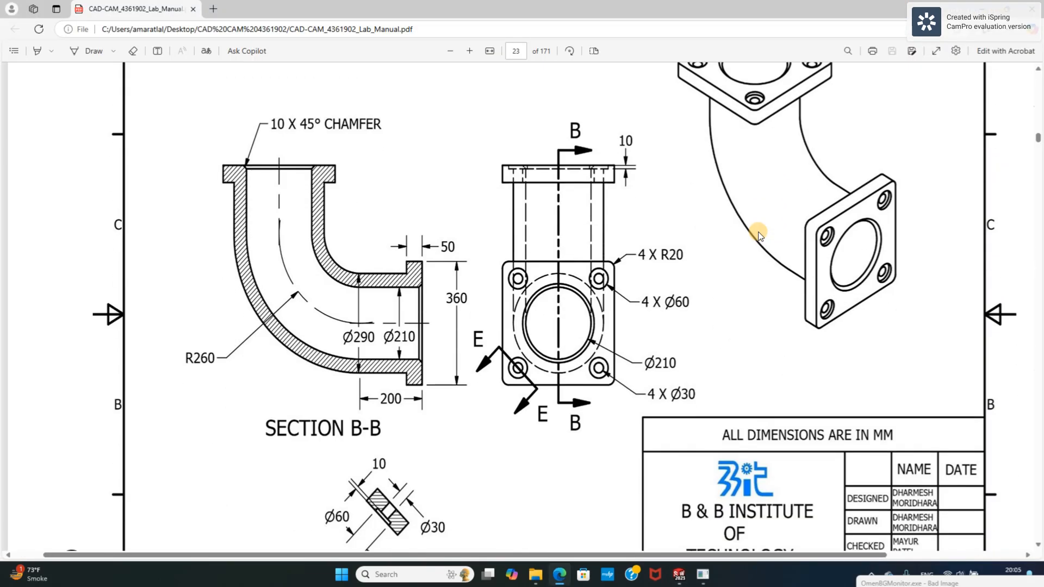
Open the EXE 4 PDF from the desktop's CAD CAM 4361902 folder and examine its full sheet as a reference.
{"action": "key", "text": "super+d"}
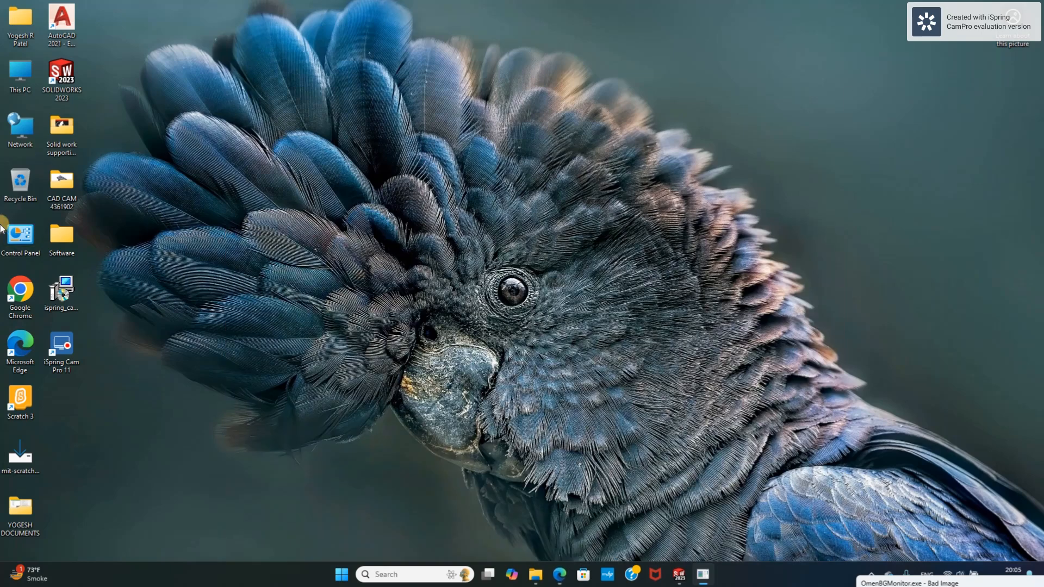
{"action": "double_click", "coordinate": [61, 184]}
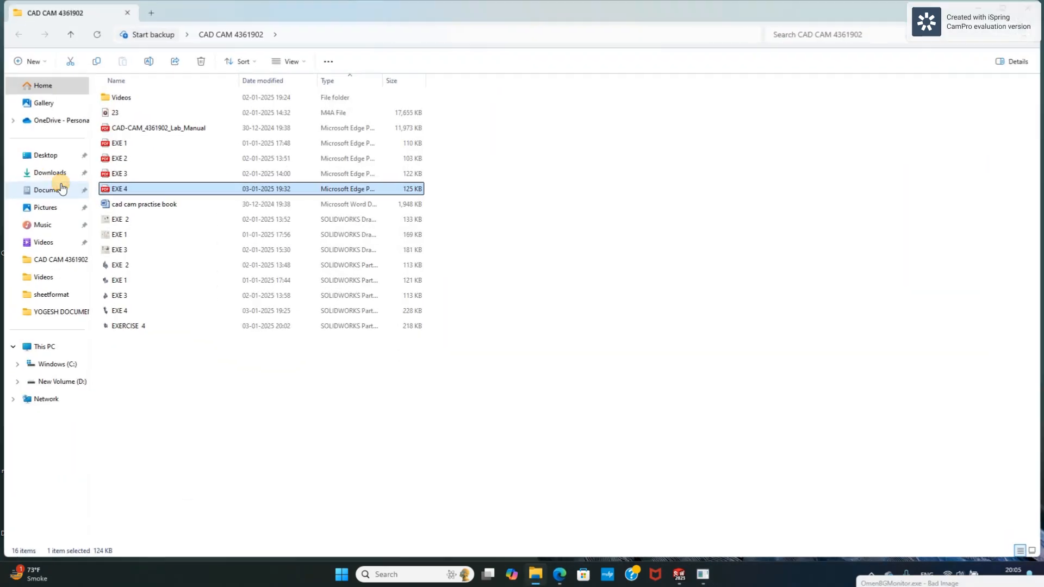
{"action": "double_click", "coordinate": [179, 192]}
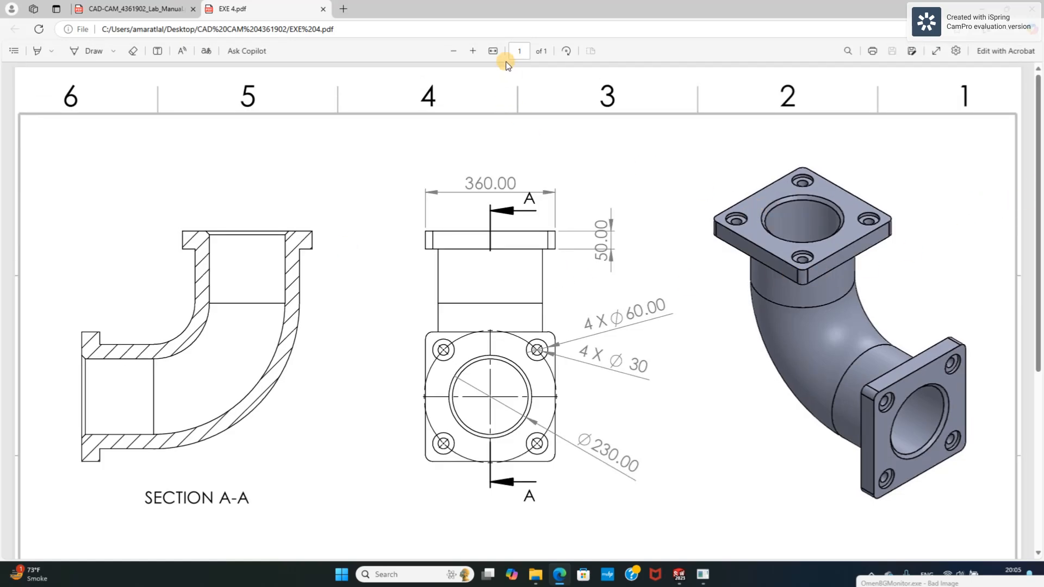
{"action": "left_click", "coordinate": [459, 52]}
{"action": "left_click", "coordinate": [454, 51]}
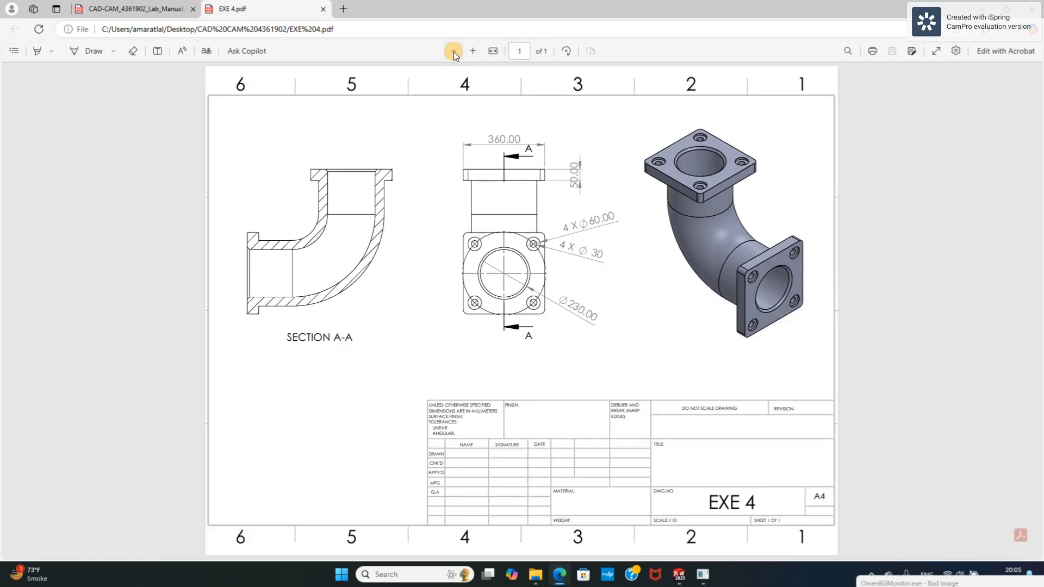
{"action": "left_click", "coordinate": [454, 51]}
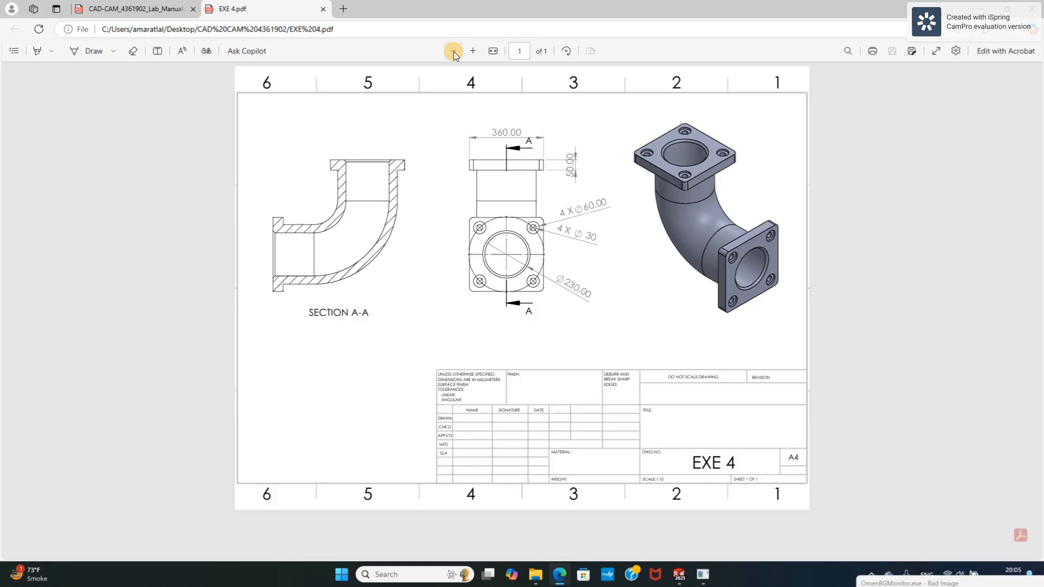